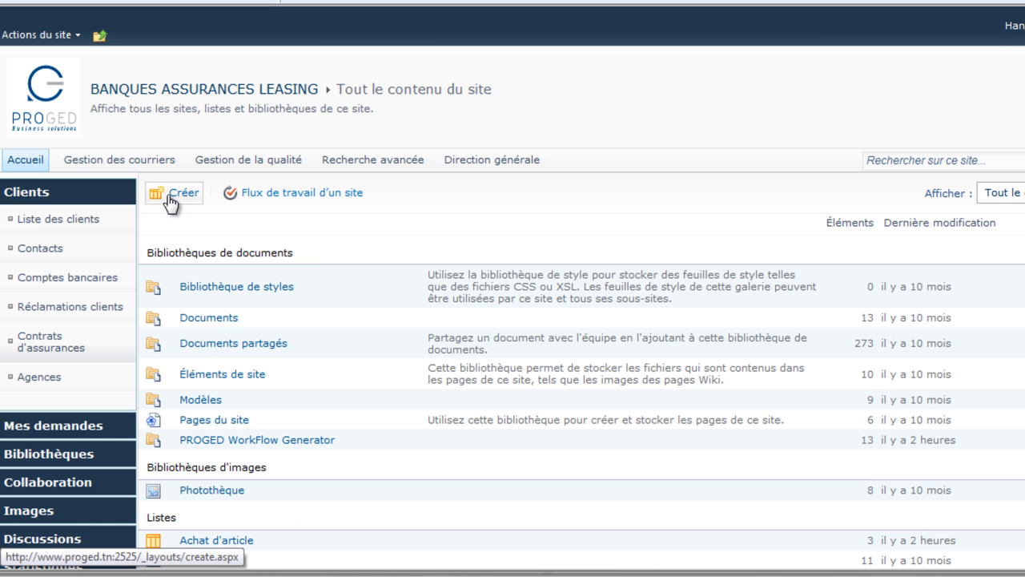
Create a new custom list (Liste personnalisée) named "Achat Article" on the site.
click(165, 194)
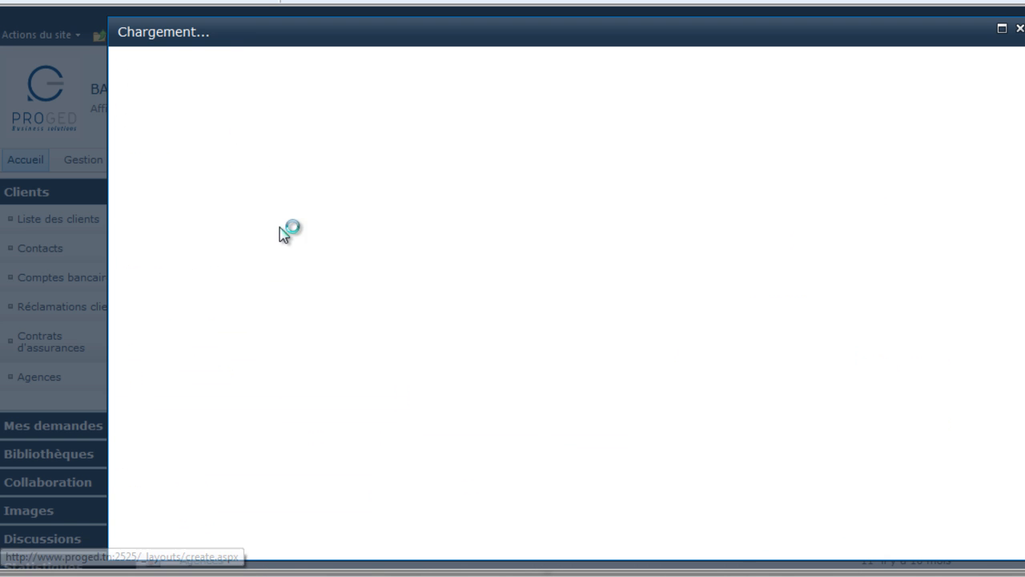
drag(765, 236, 769, 446)
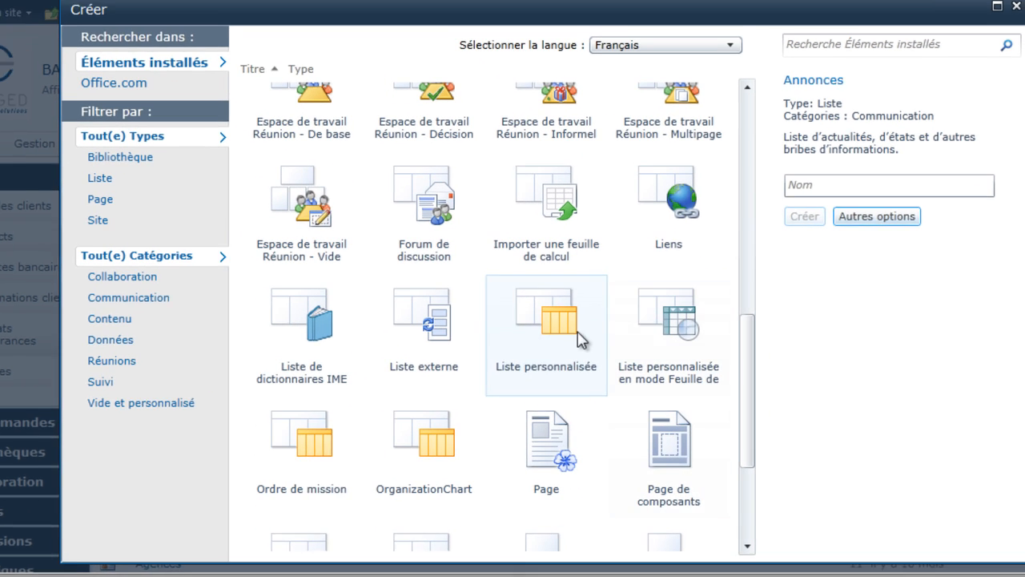
click(580, 340)
click(822, 249)
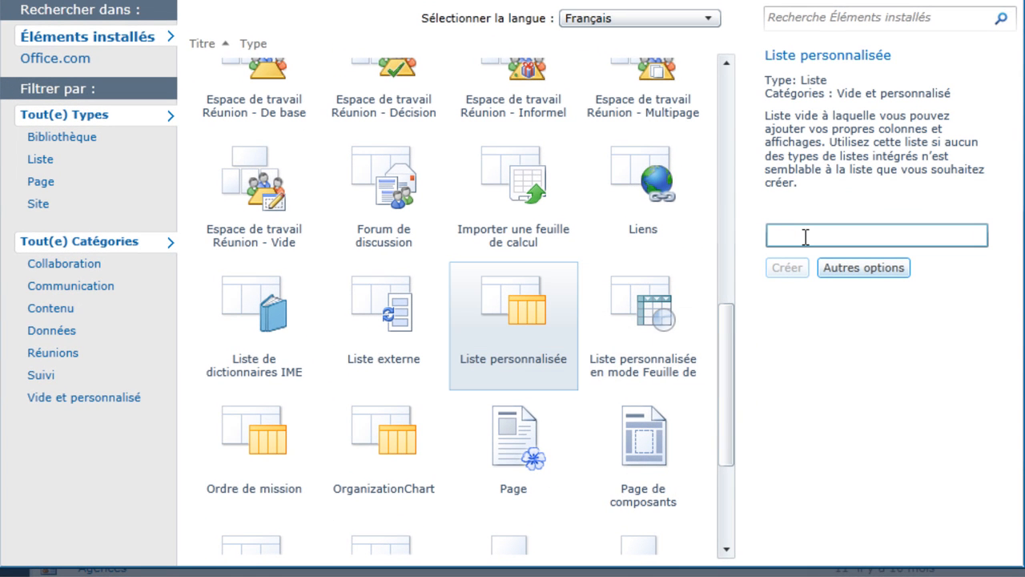
text(Achat Article)
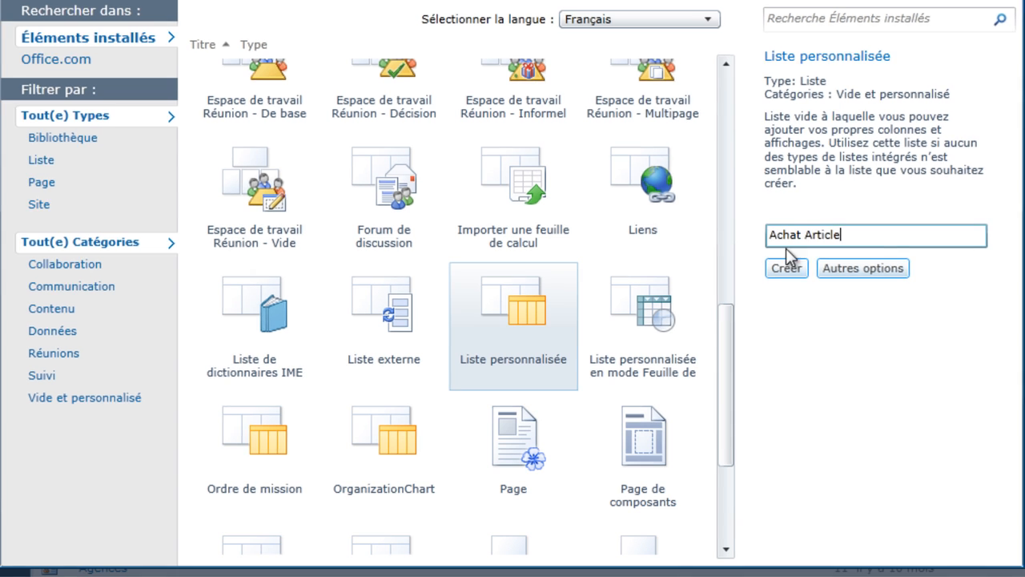
click(786, 268)
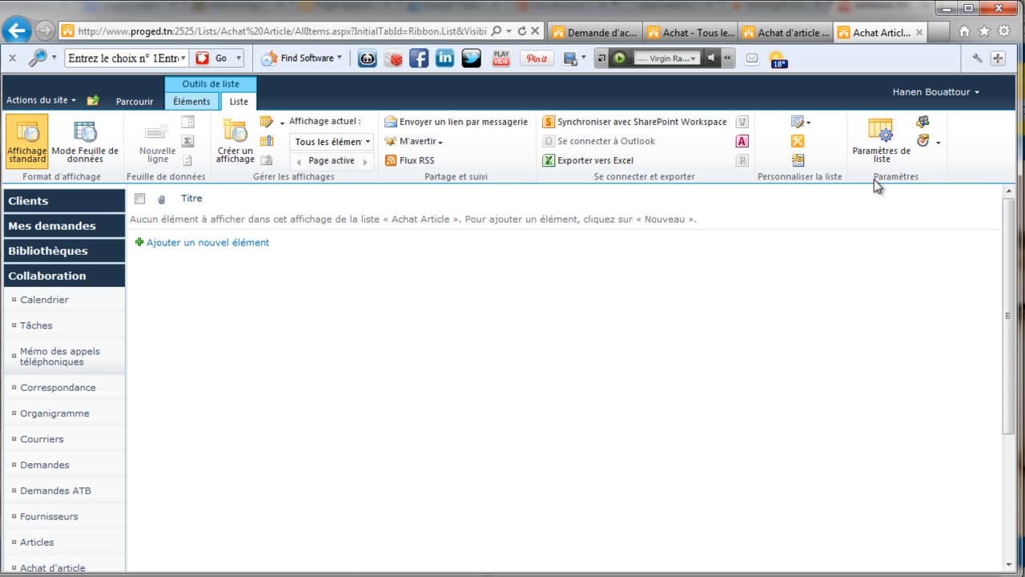
Start a new column named "Nature" of type Choix in the settings of the Achat Article list.
click(879, 150)
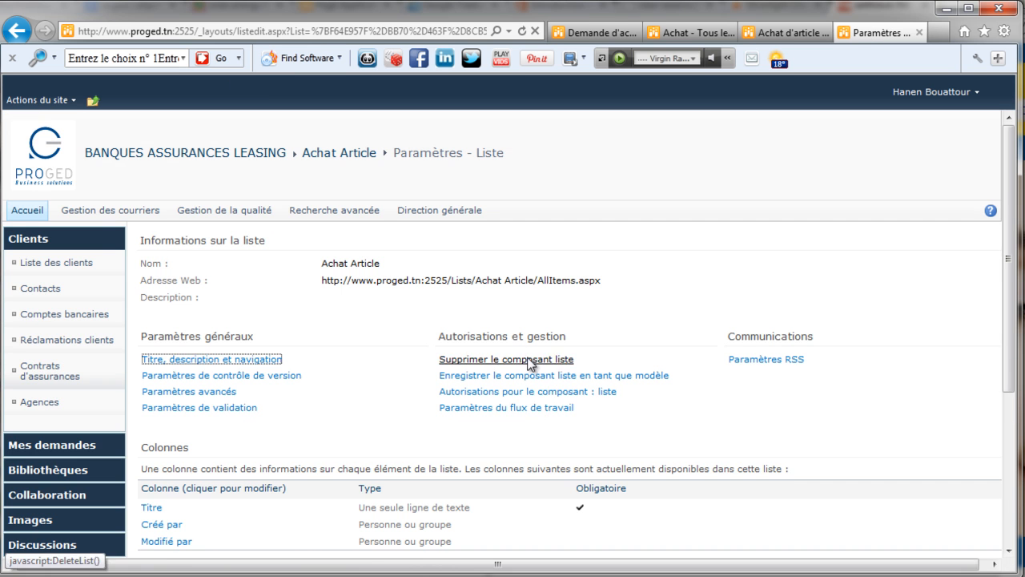
scroll(479, 337, down, 3)
click(197, 314)
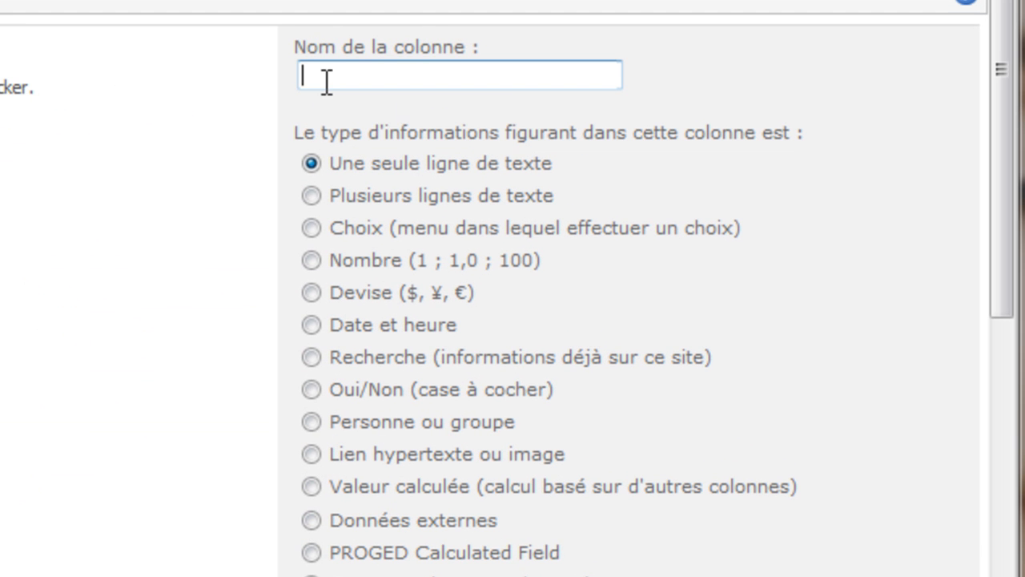
text(Nature)
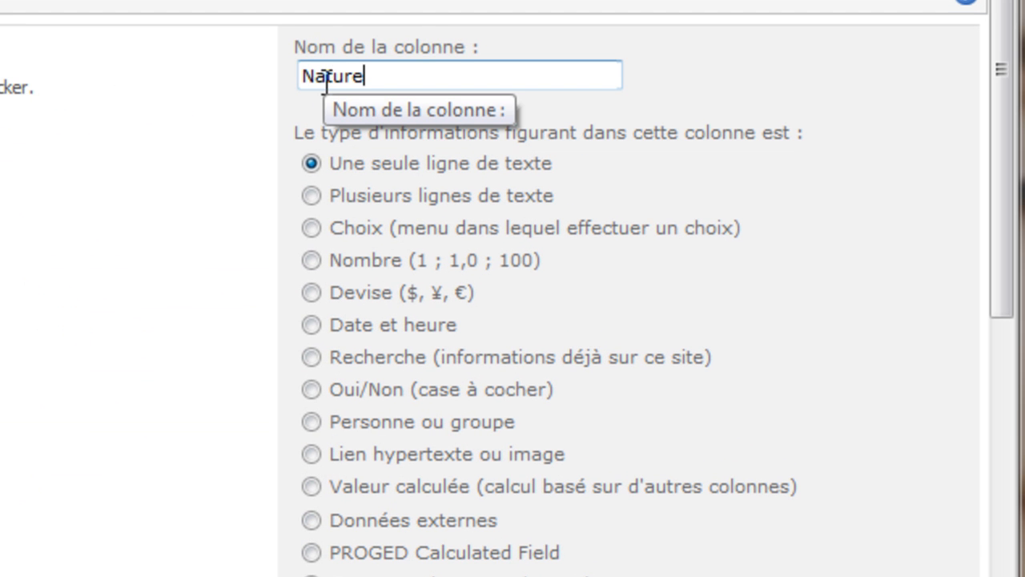
click(317, 226)
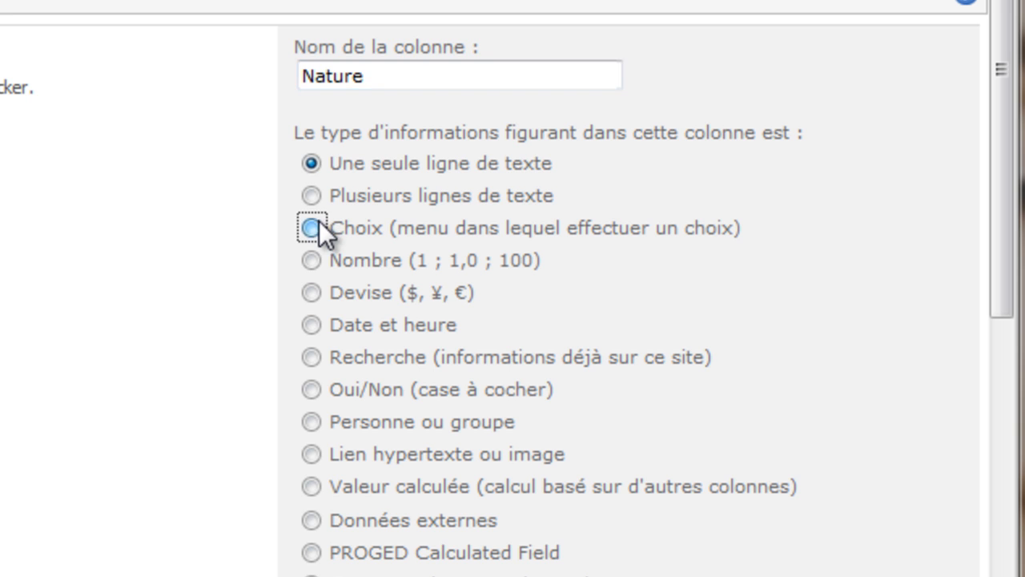
Replace the placeholder choices of the Nature column with "Materiel" and "Logiciel" and save the column.
scroll(506, 287, down, 5)
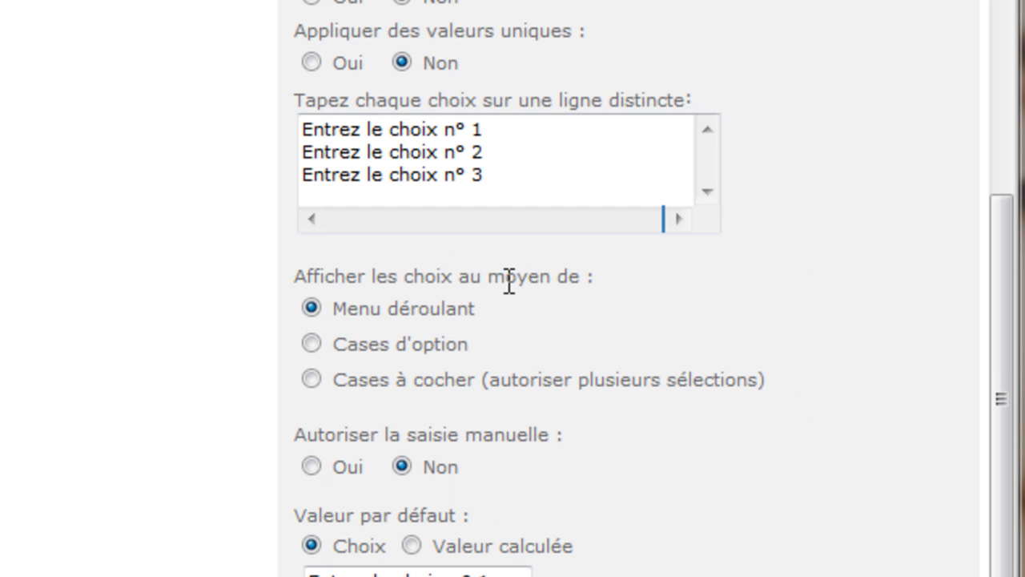
drag(513, 174, 303, 129)
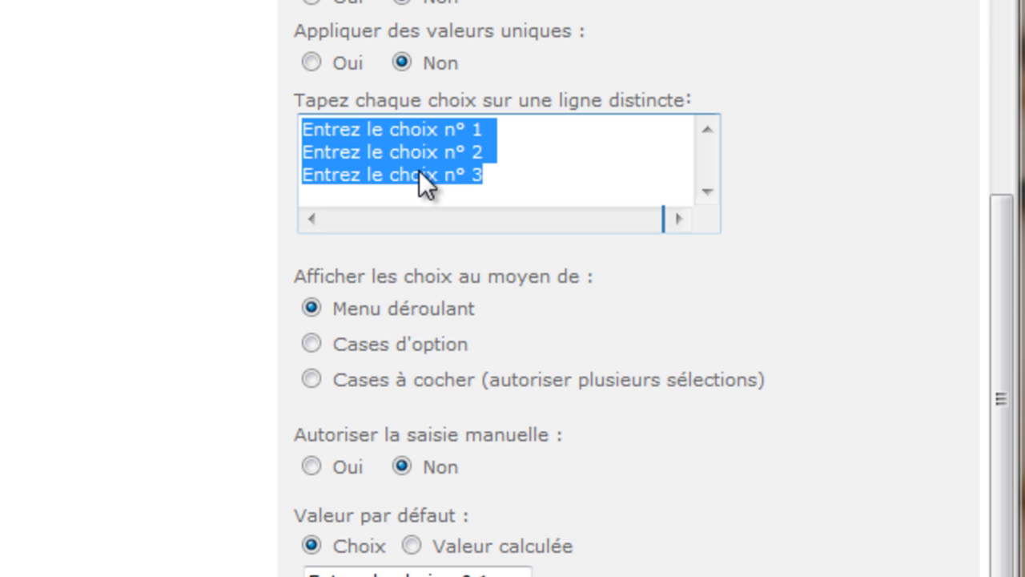
text(Mate)
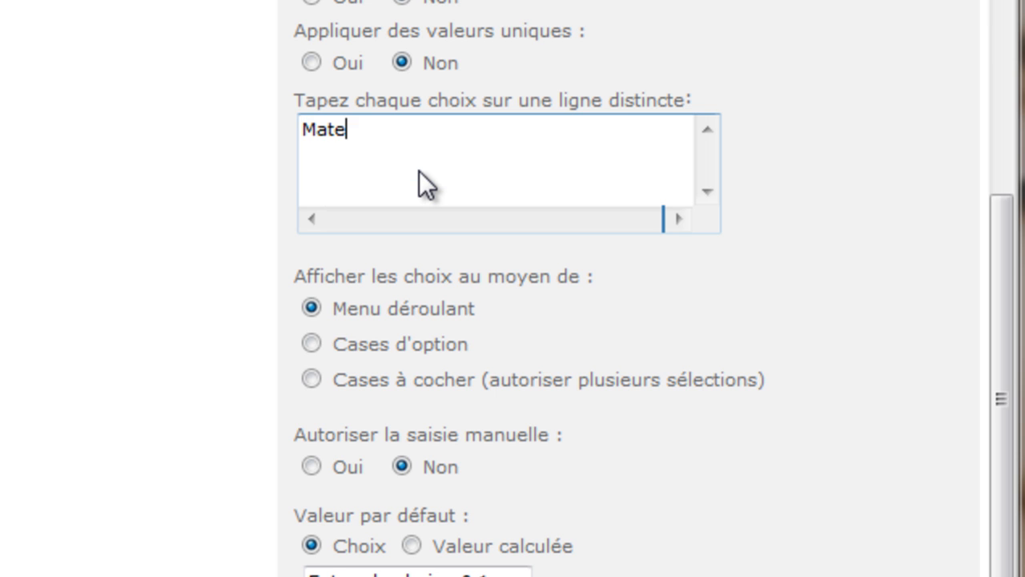
text(riel)
key(Return)
text(Logiceil)
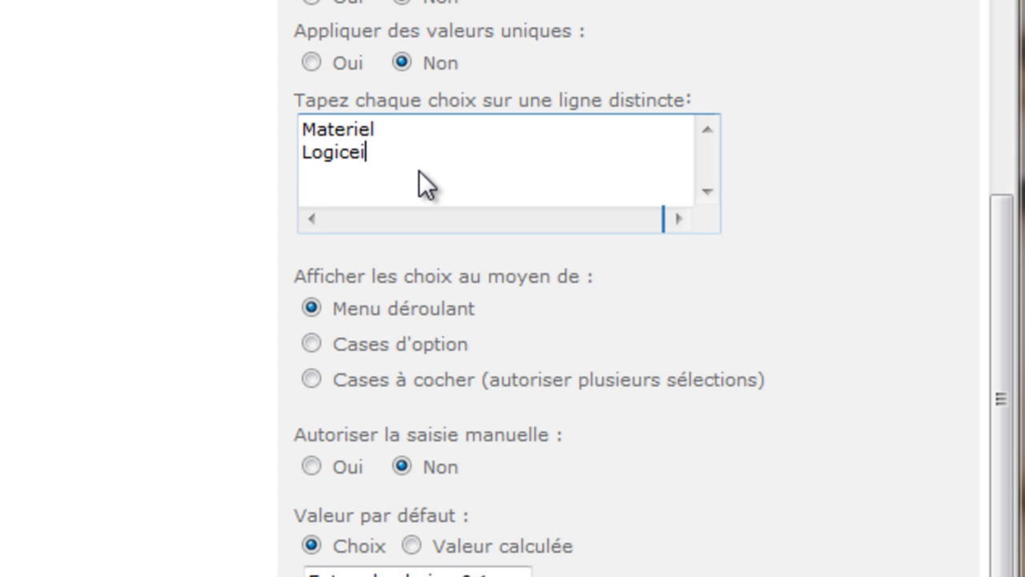
key(BackSpace)
key(BackSpace)
key(BackSpace)
text(iel)
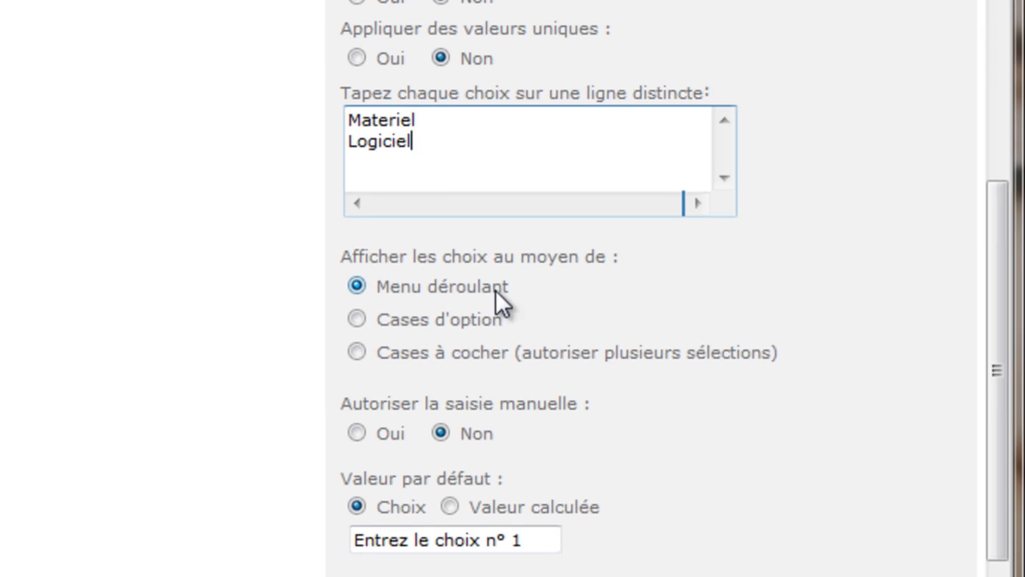
scroll(495, 289, down, 3)
click(686, 278)
click(694, 535)
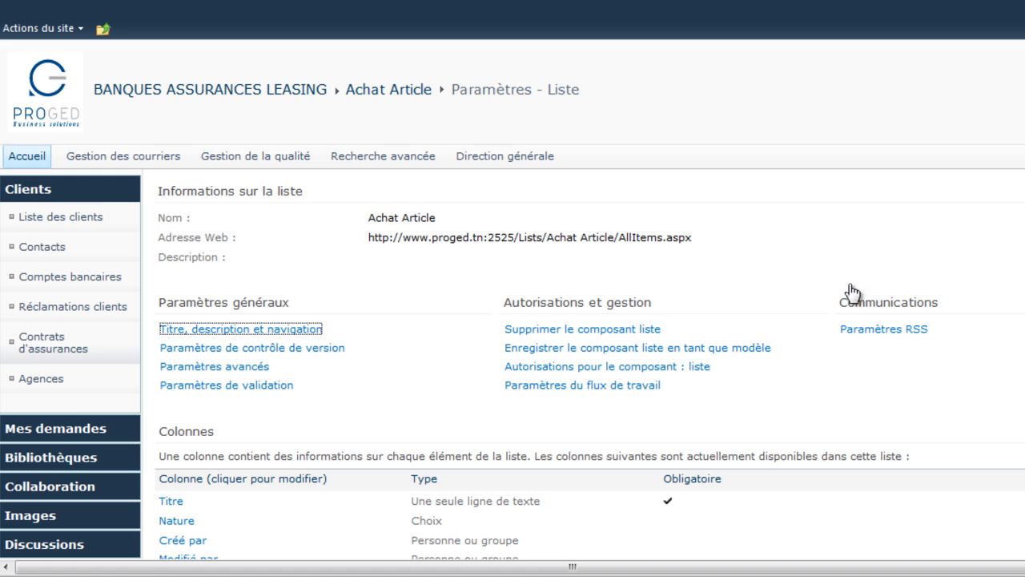
Add a column named "Description" of type Plusieurs lignes de texte to the list.
scroll(439, 350, down, 5)
click(205, 278)
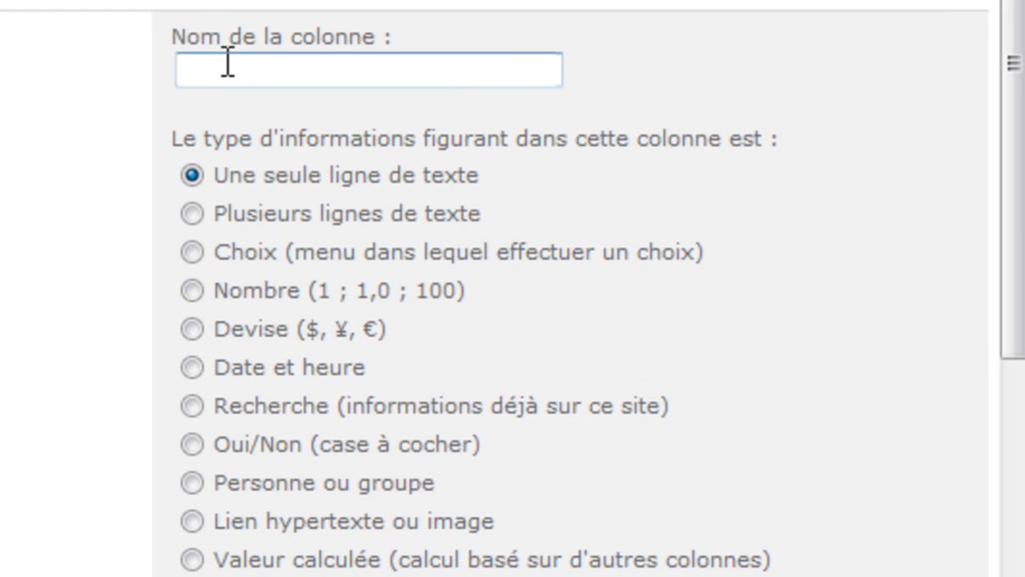
text(Descript)
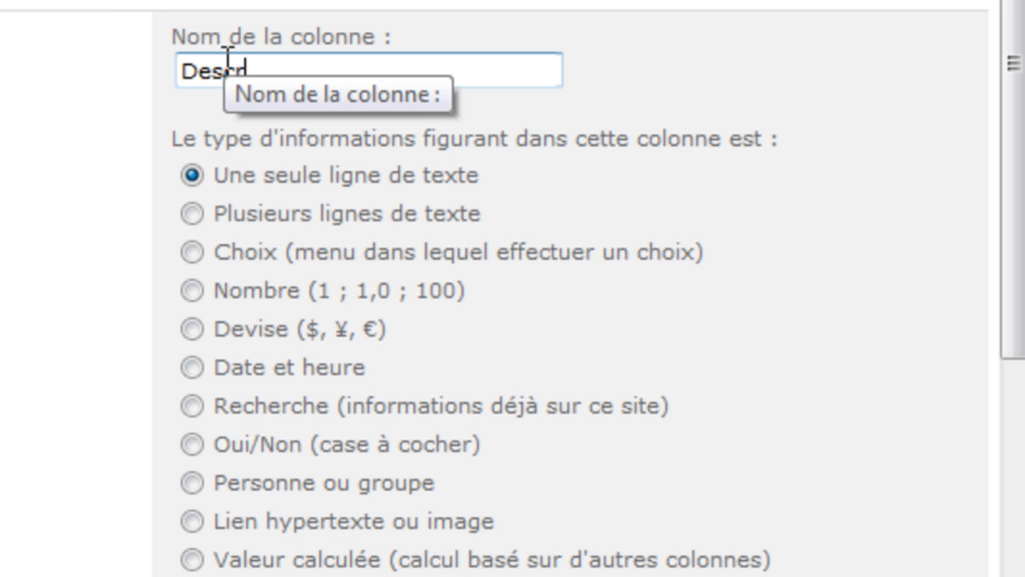
text(ion)
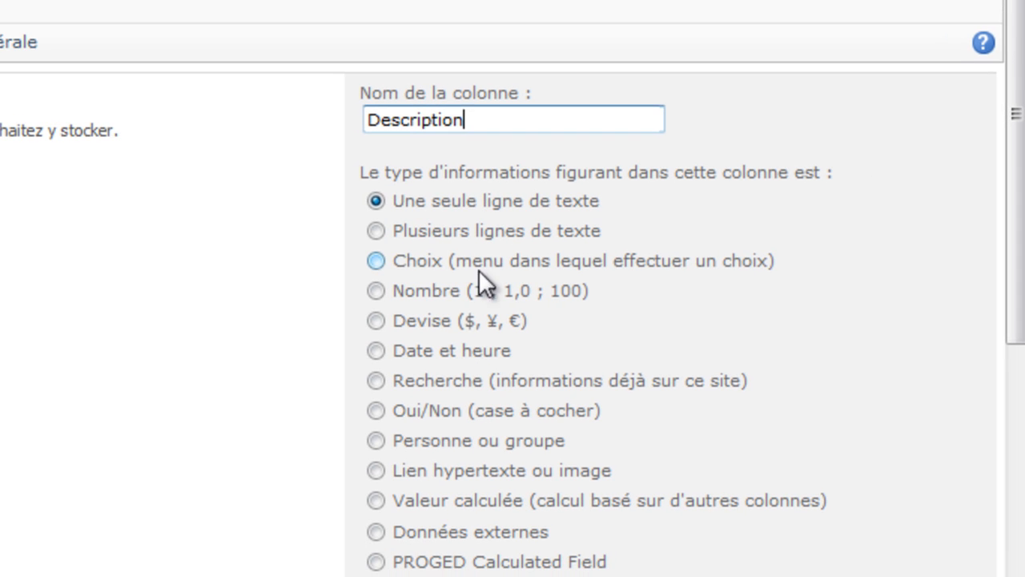
click(388, 232)
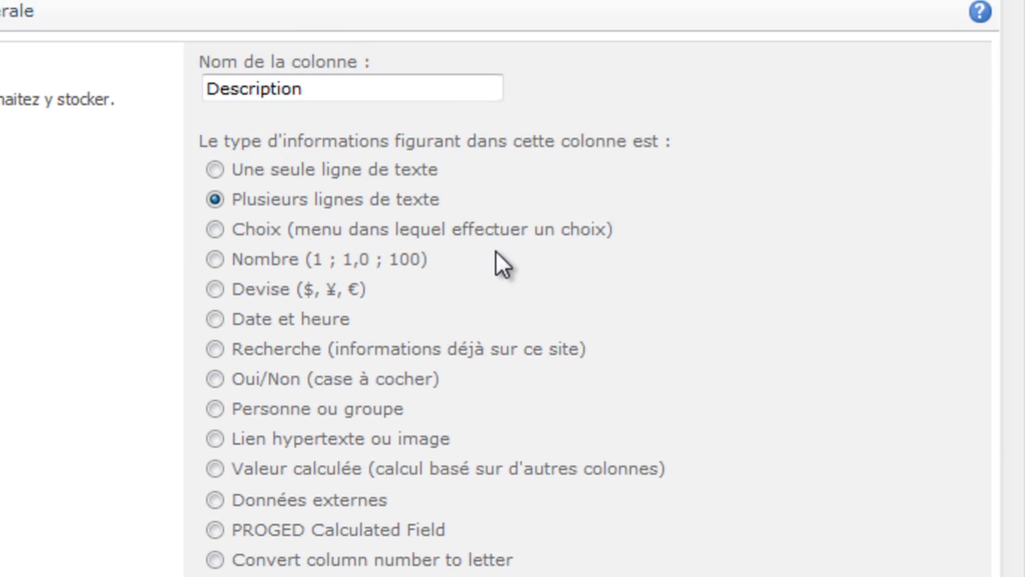
scroll(496, 278, down, 1)
scroll(504, 160, down, 5)
click(638, 453)
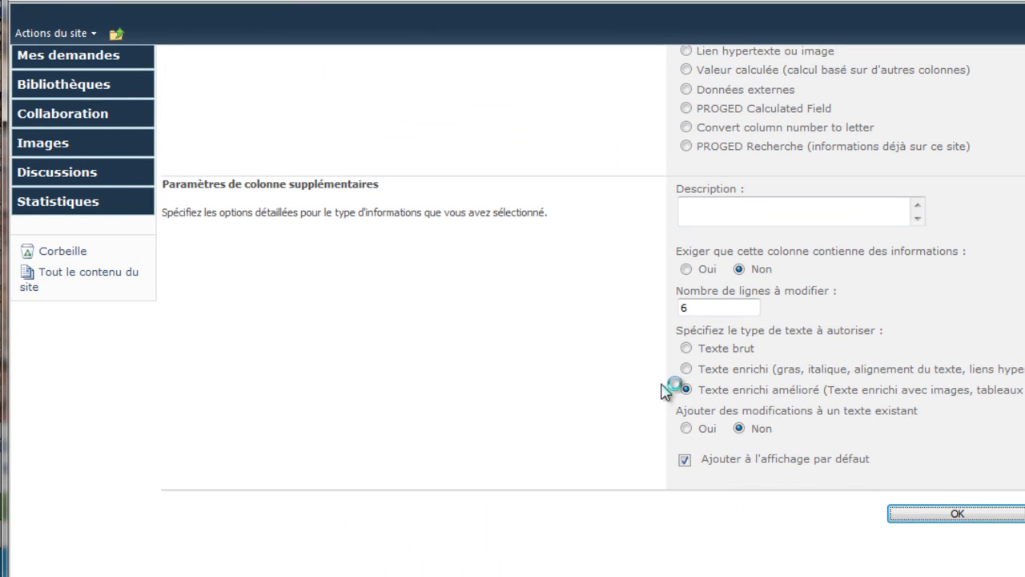
Start a new column named "Fournisseur" of type Recherche (informations déjà sur ce site).
scroll(297, 333, down, 6)
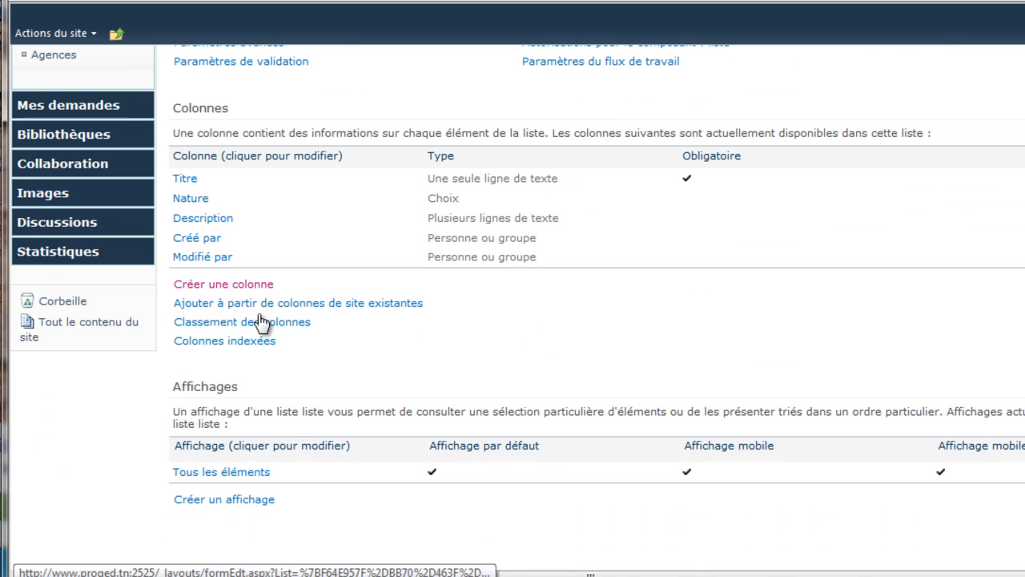
click(225, 285)
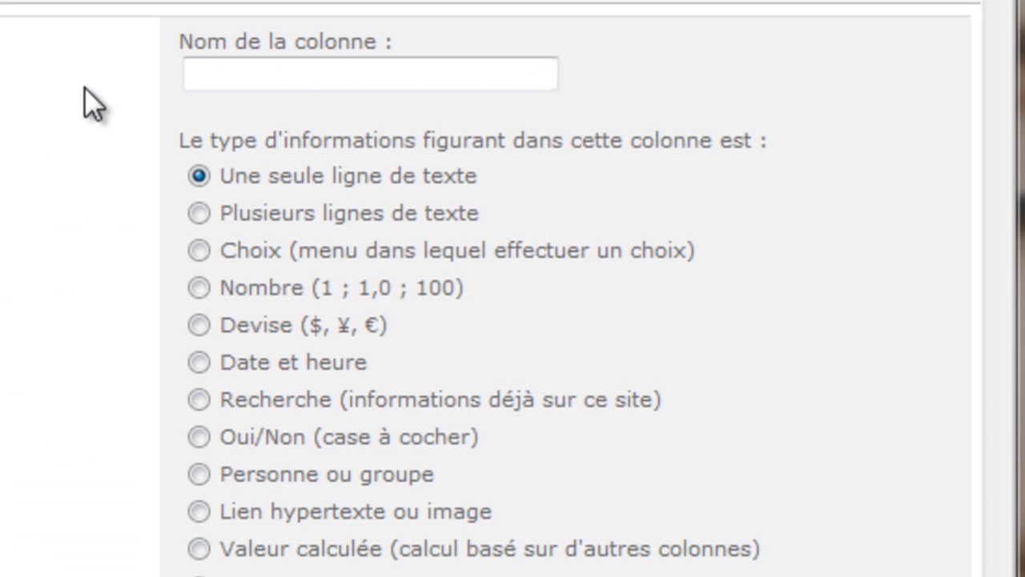
text(F)
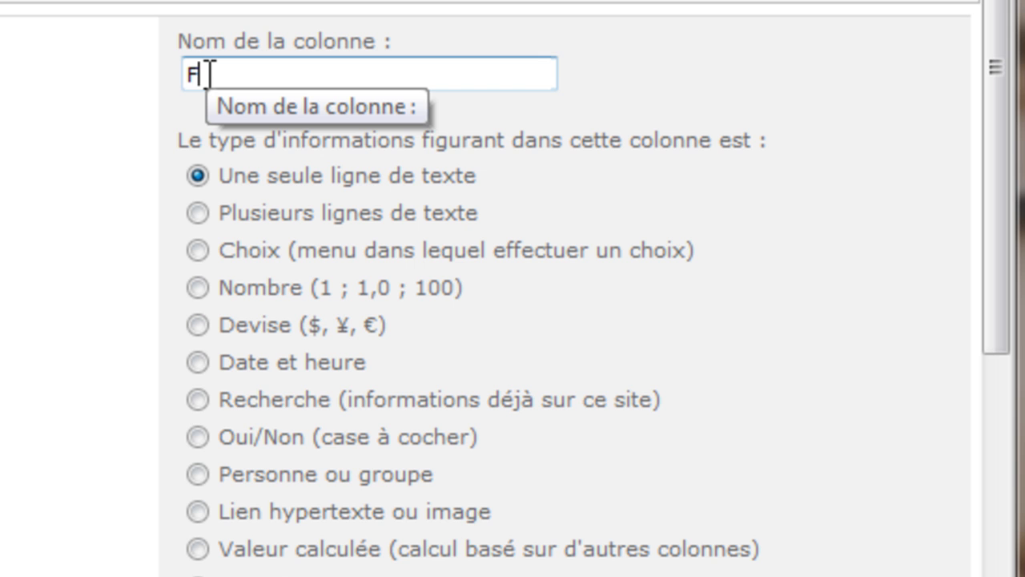
text(ournis)
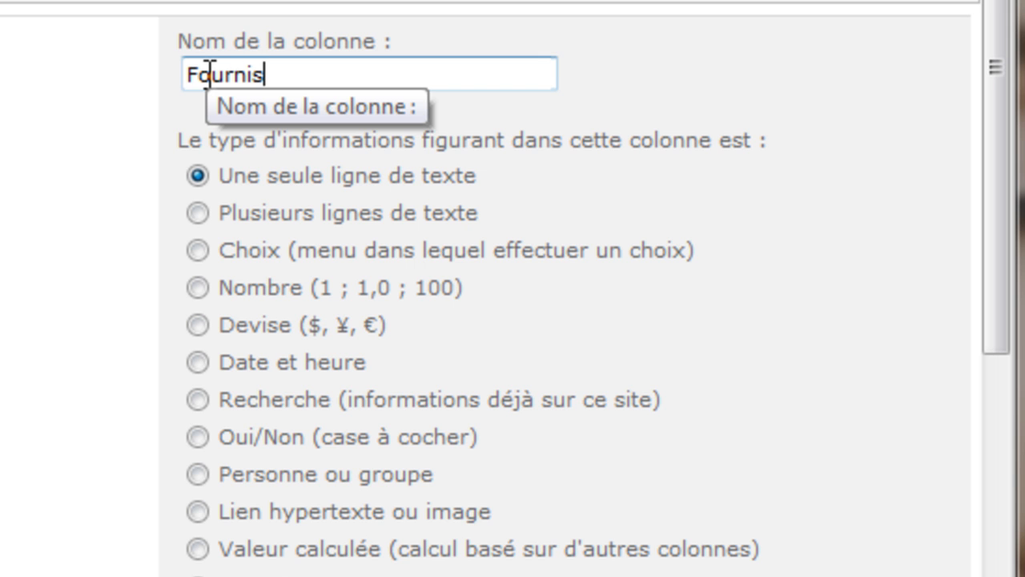
text(seur)
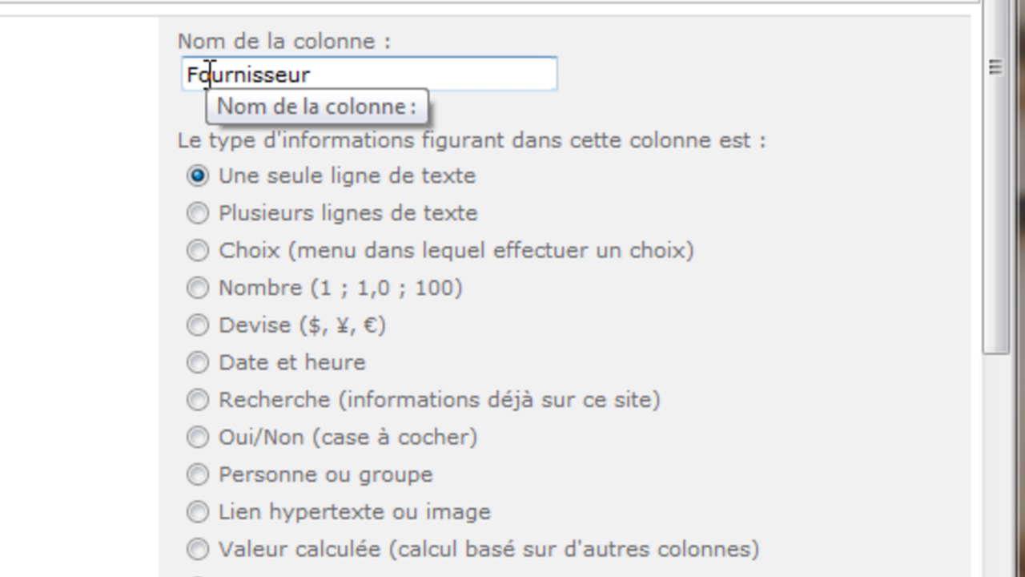
scroll(611, 165, down, 4)
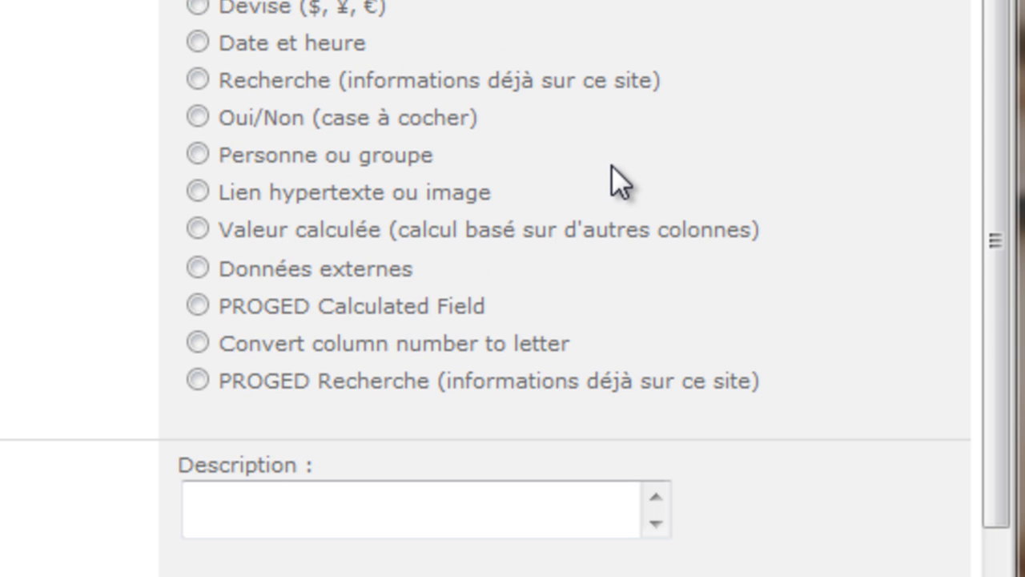
click(198, 80)
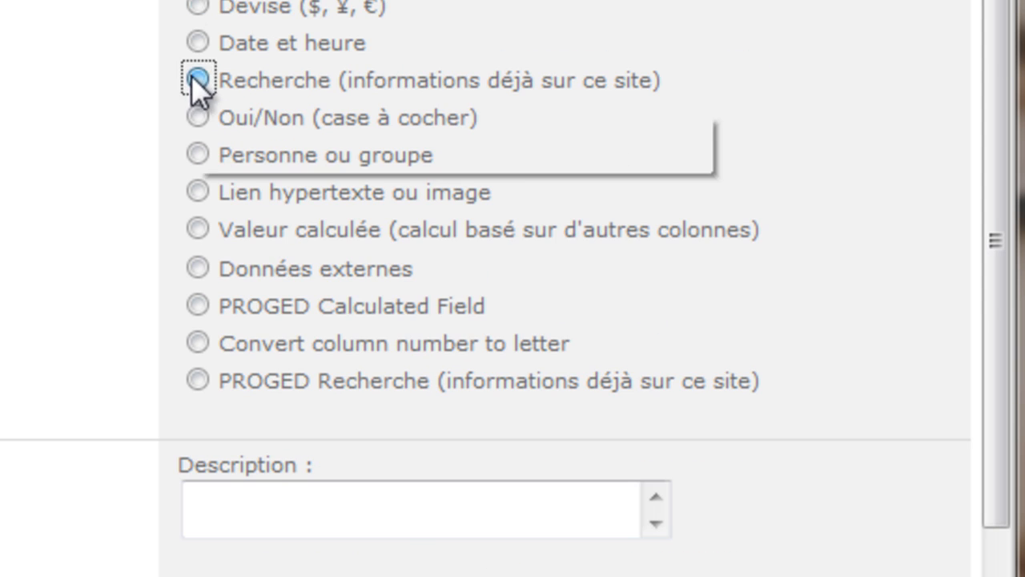
Have the Fournisseur column get its information from the Fournisseurs list and save the column.
scroll(513, 305, down, 7)
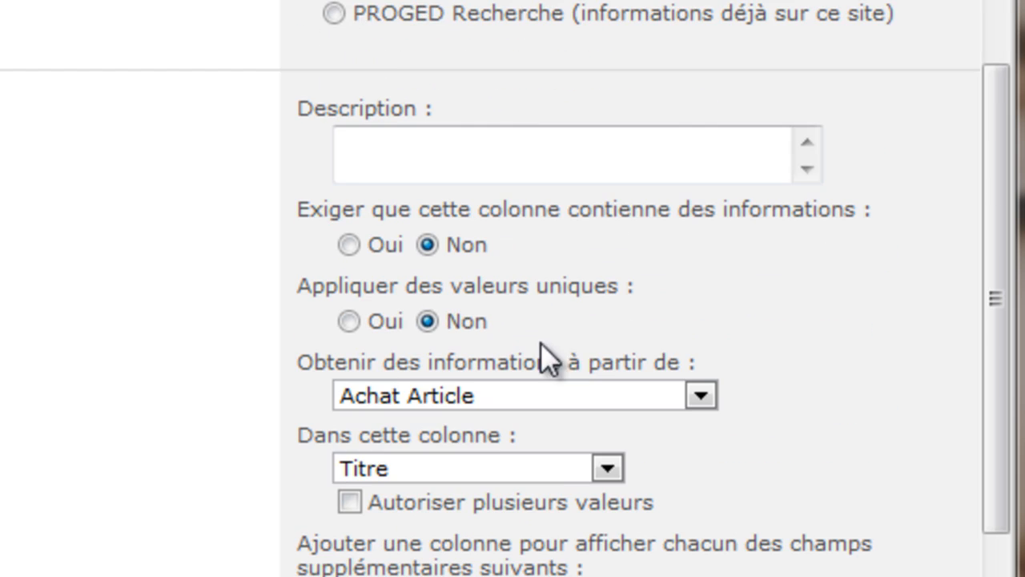
scroll(647, 336, down, 2)
click(702, 236)
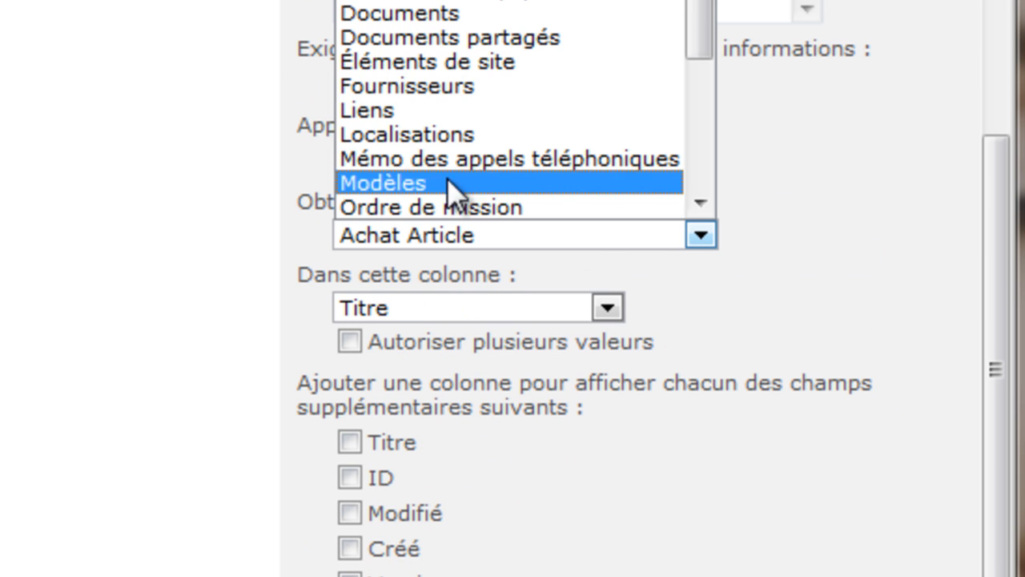
click(423, 92)
scroll(554, 216, up, 5)
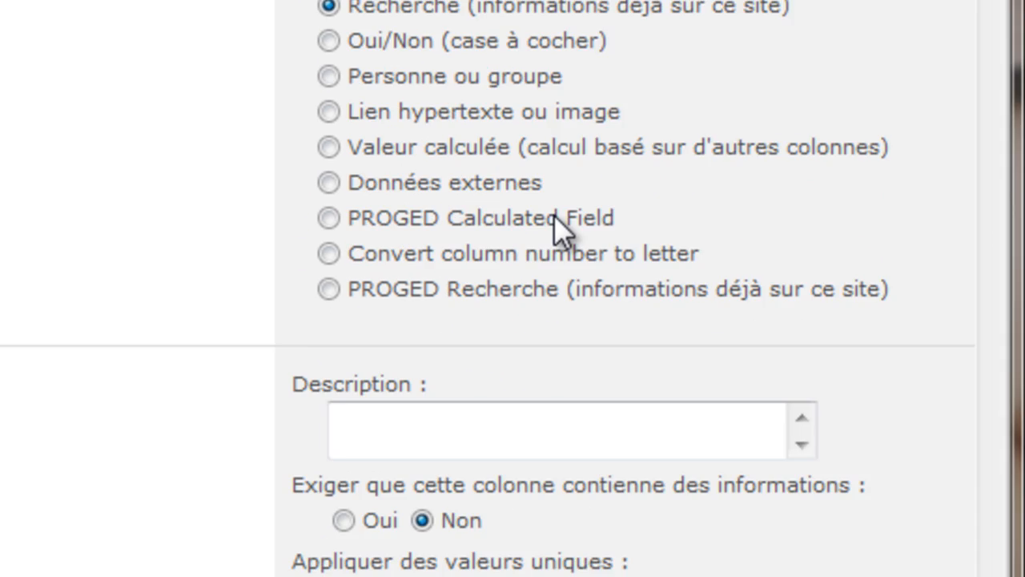
scroll(554, 215, down, 10)
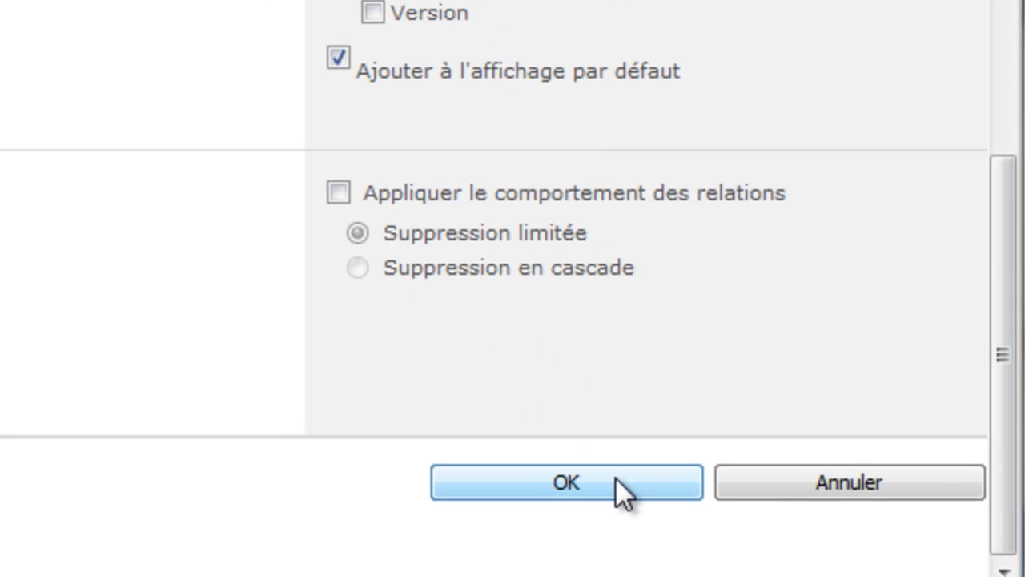
click(620, 490)
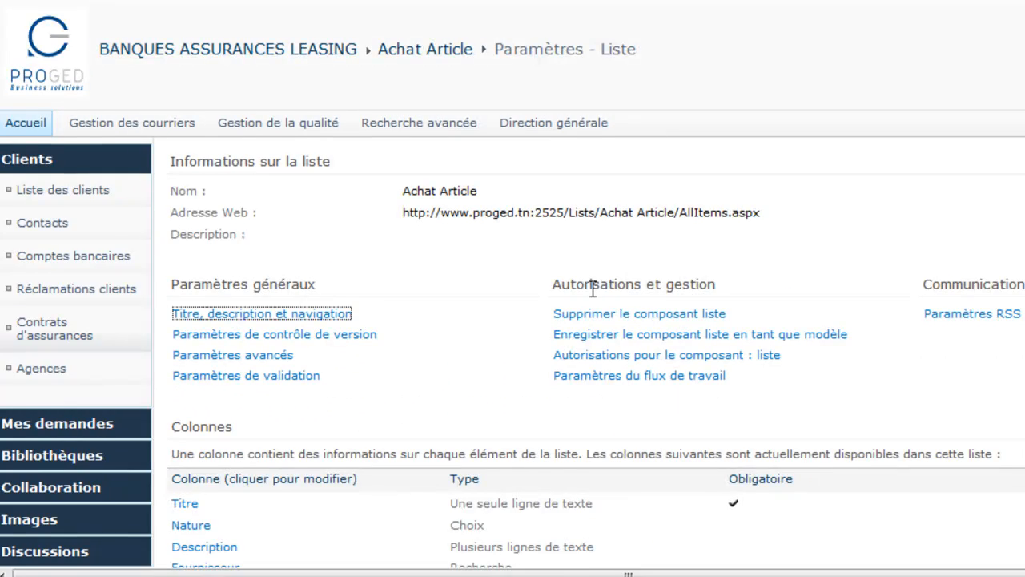
Start a new column named "Etat" of type Choix (menu dans lequel effectuer un choix).
scroll(576, 300, down, 5)
click(197, 297)
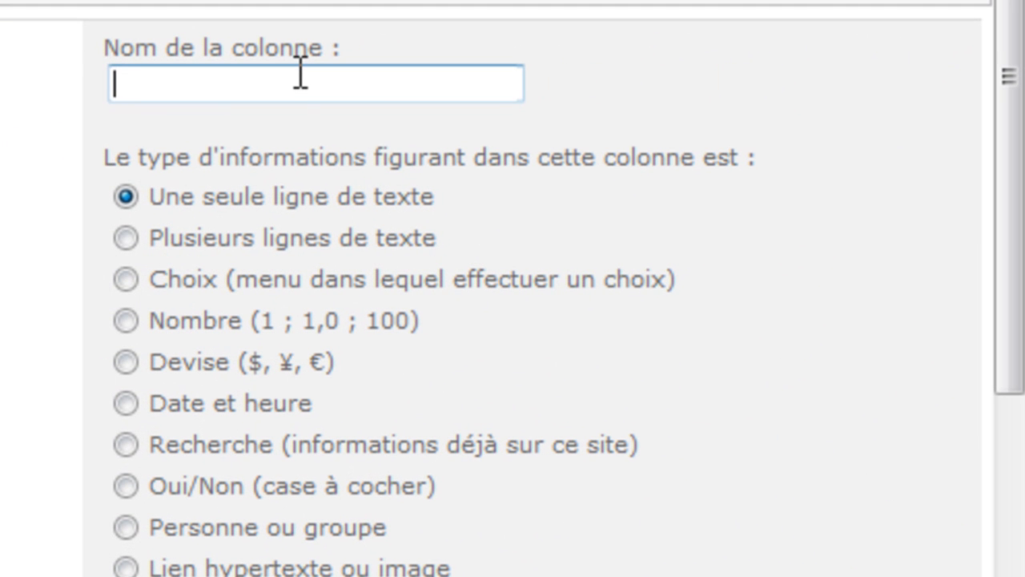
text(Etat)
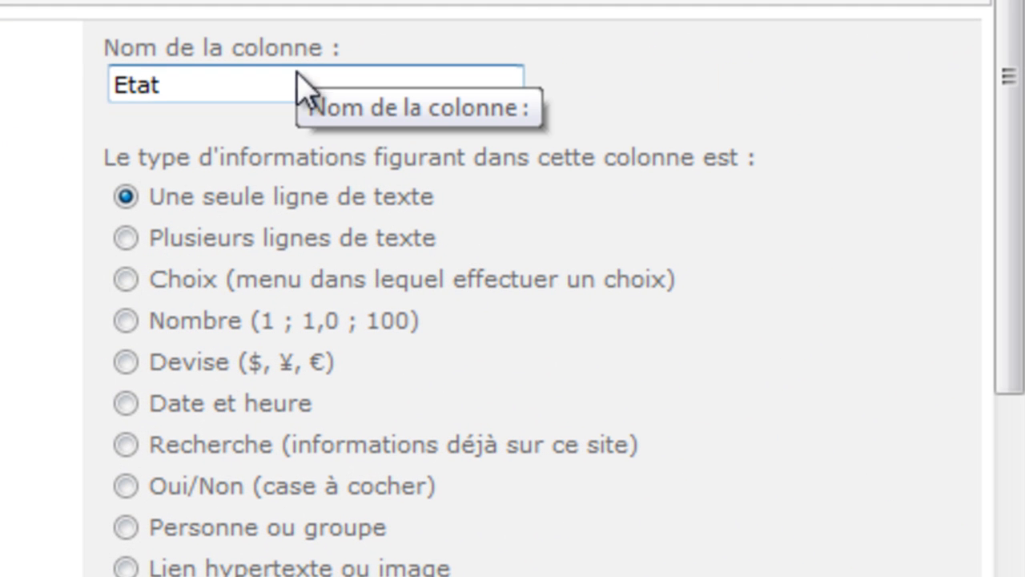
click(126, 279)
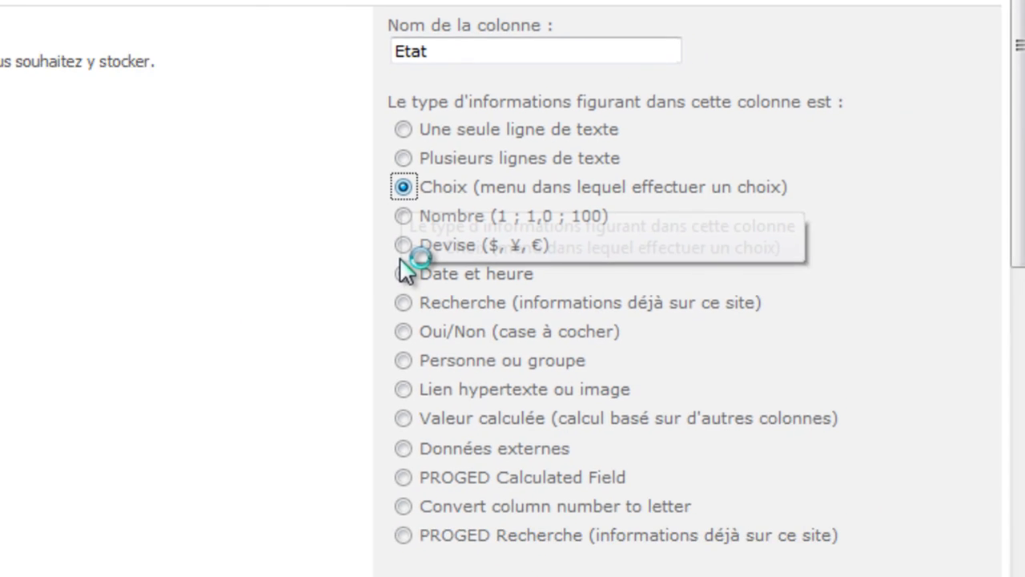
Replace the placeholder choices of the Etat column with "En attente" and save the column.
scroll(563, 326, down, 10)
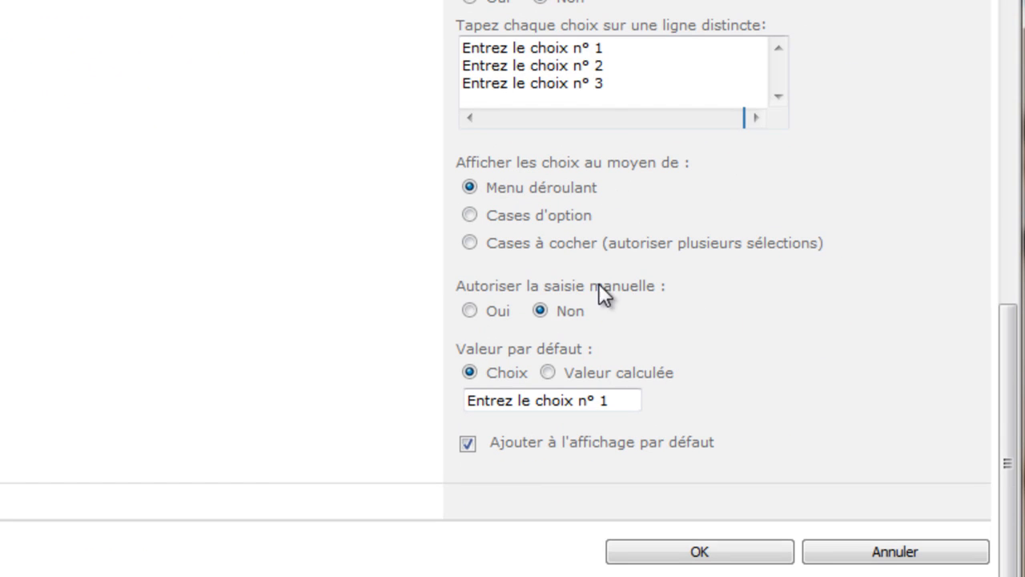
drag(615, 85, 450, 47)
text(E)
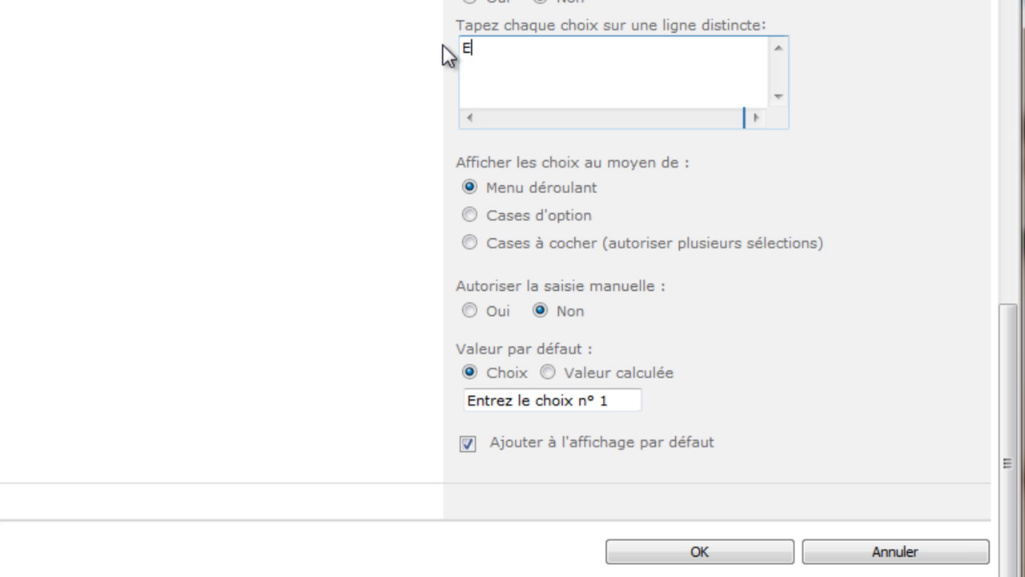
text(n attente)
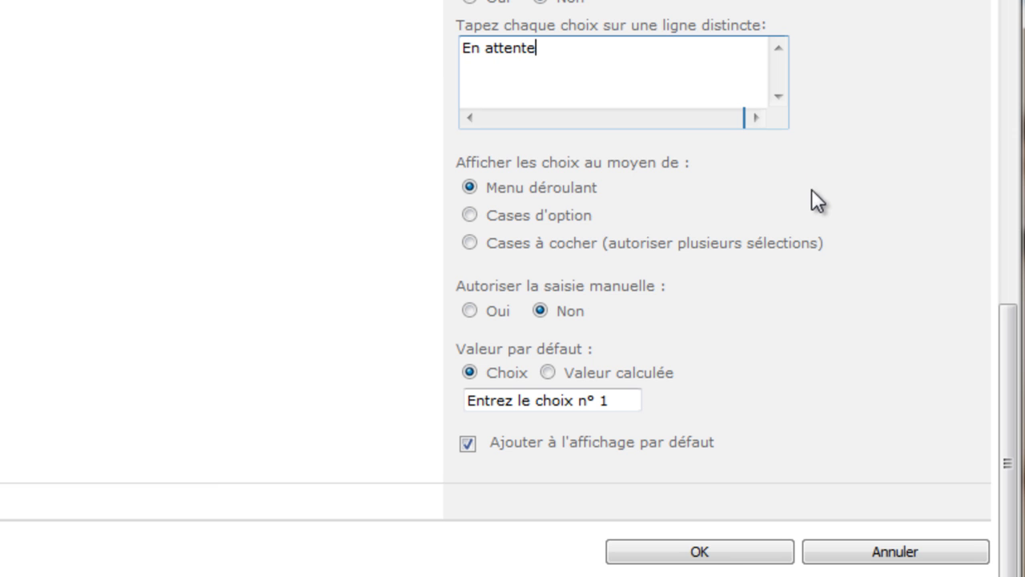
click(806, 361)
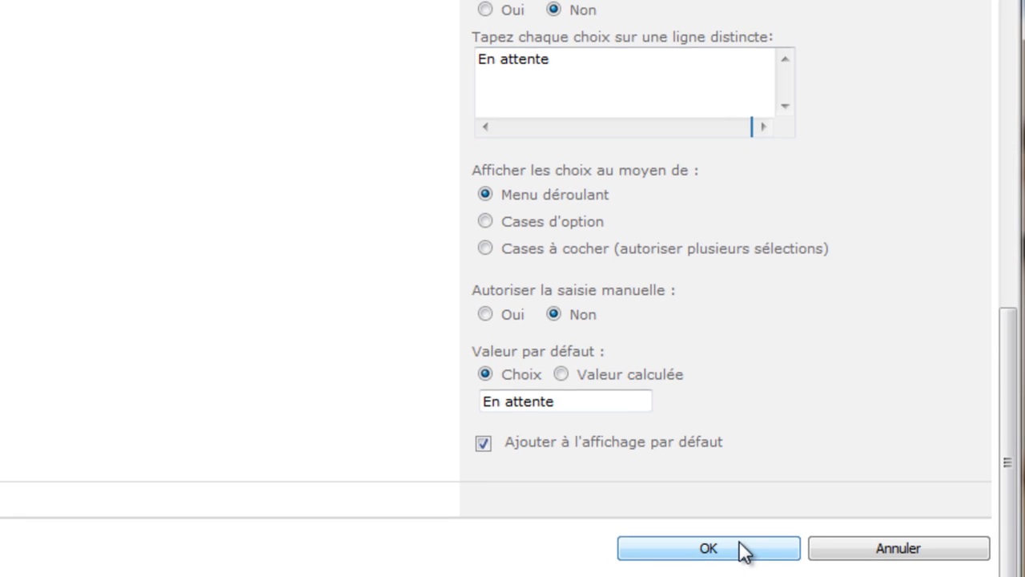
click(743, 550)
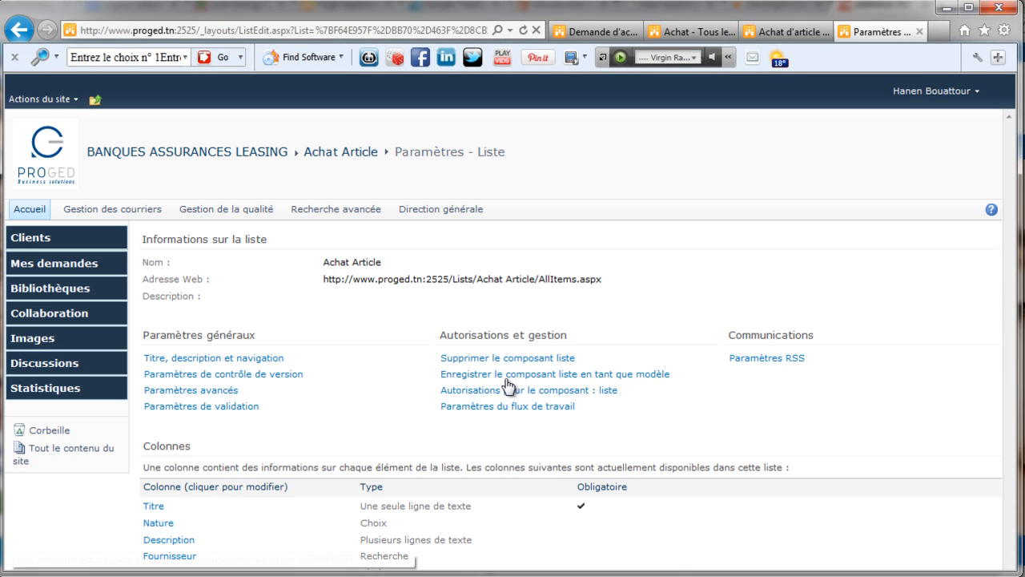
Open the Achat Article list and start a new item titled "Achat pc portable".
click(321, 153)
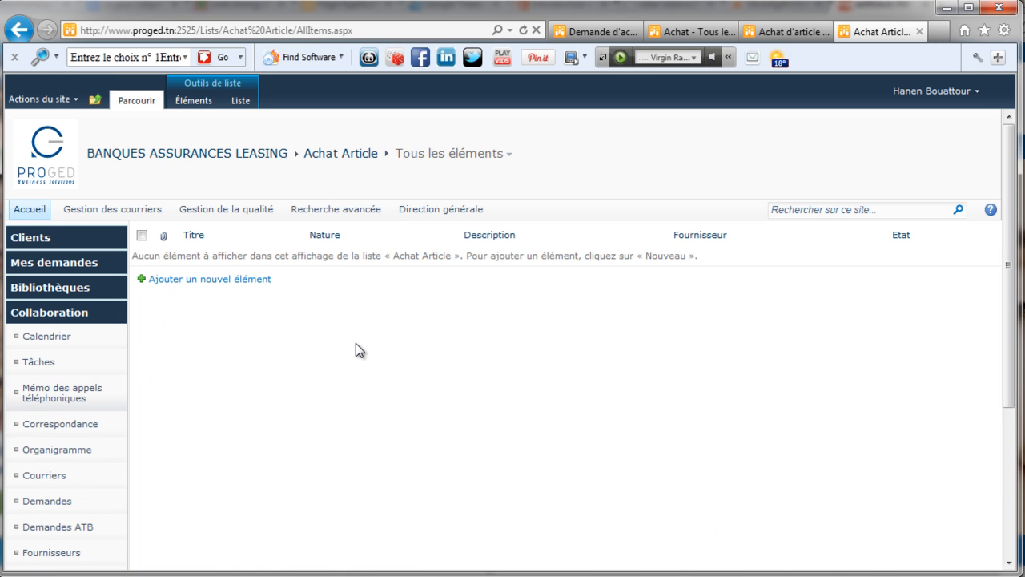
click(213, 280)
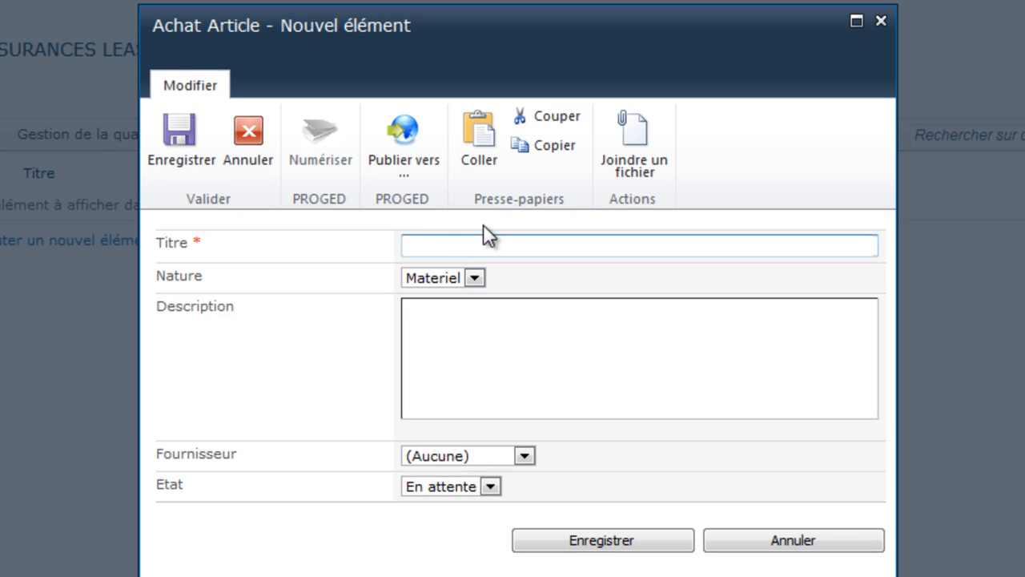
text(Achat pc portable)
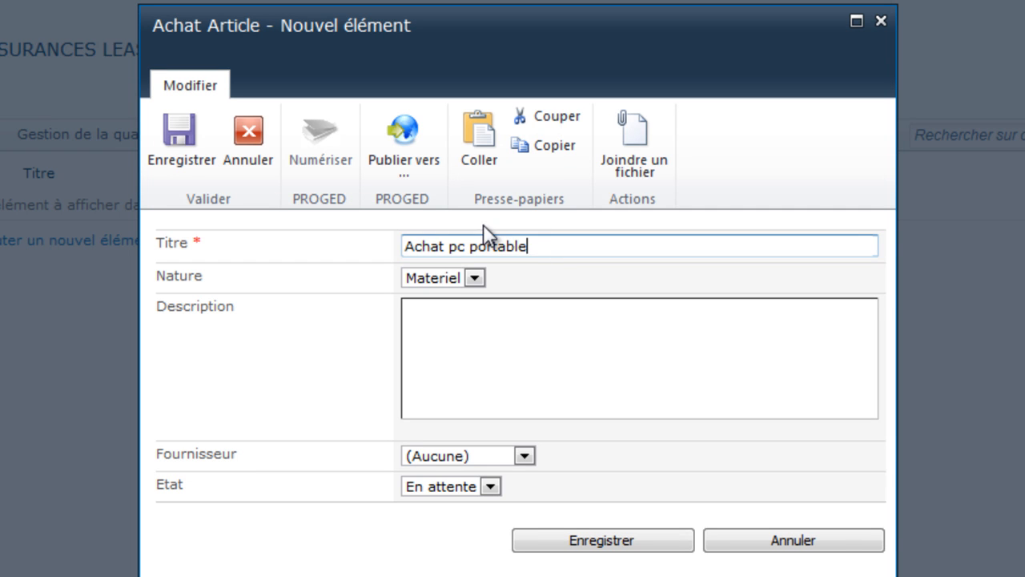
Enter the description "pc pour faire des testes unitaires", choose IGL as Fournisseur and save the item.
click(527, 308)
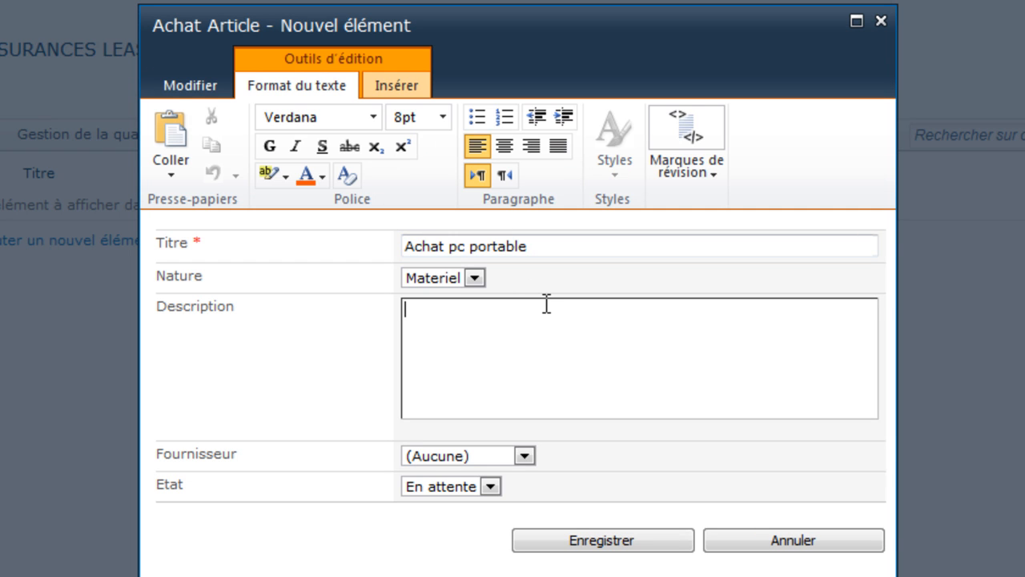
text(pc pour faire des t)
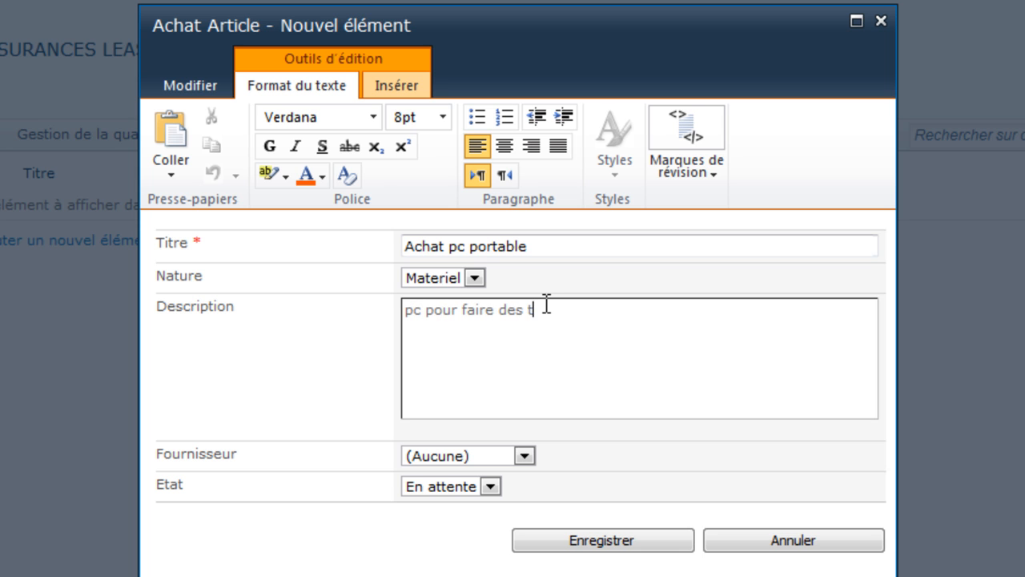
text(estes unitaires)
click(524, 455)
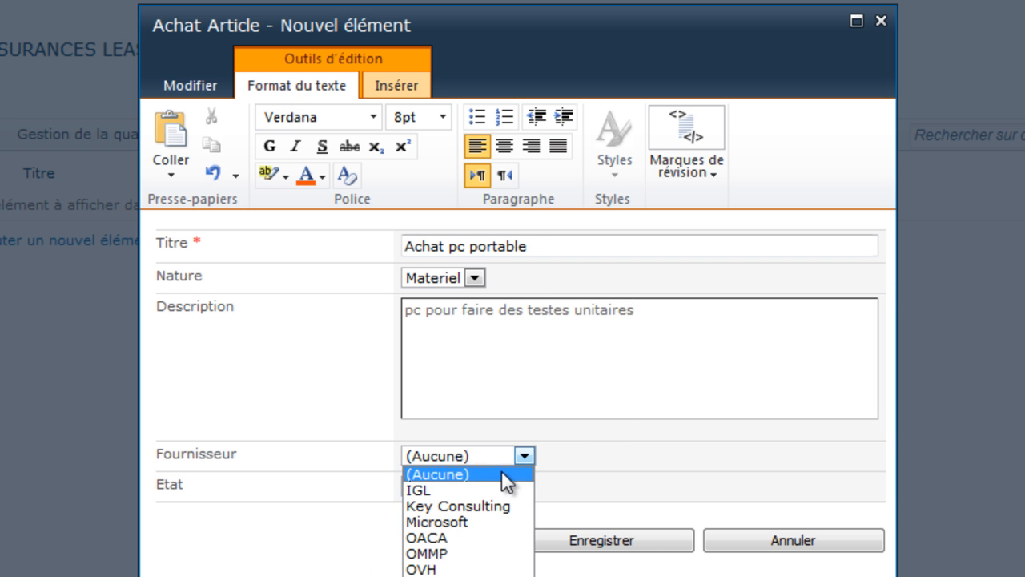
click(438, 487)
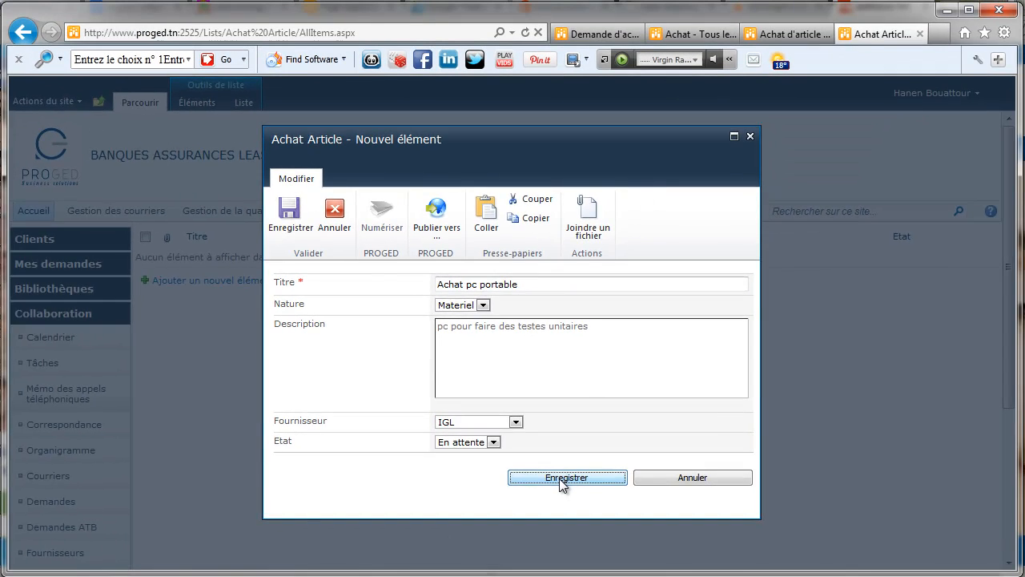
click(602, 540)
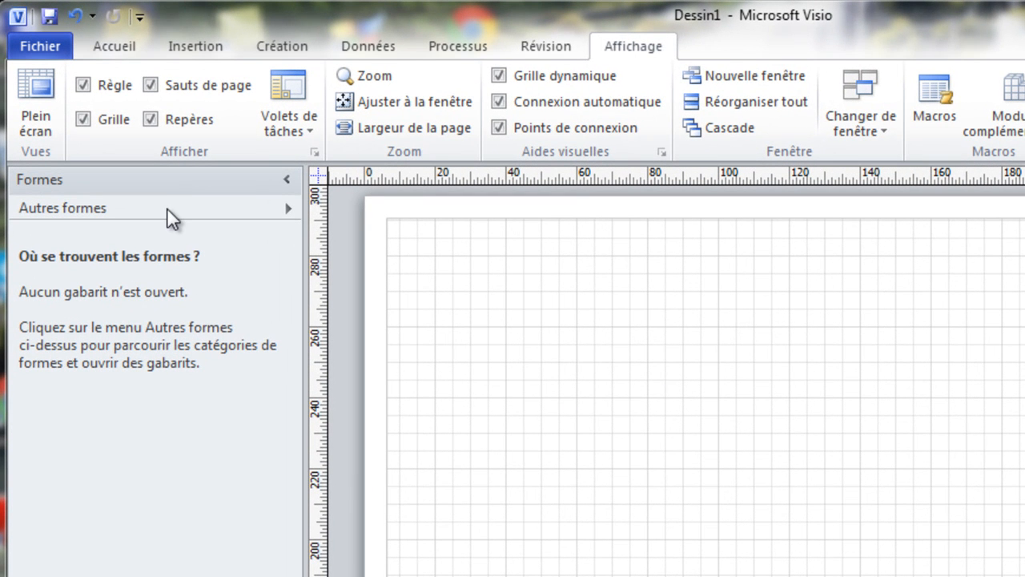
In Microsoft Visio, open the PROGED Visio Gabarit stencil from Mes documents.
click(169, 210)
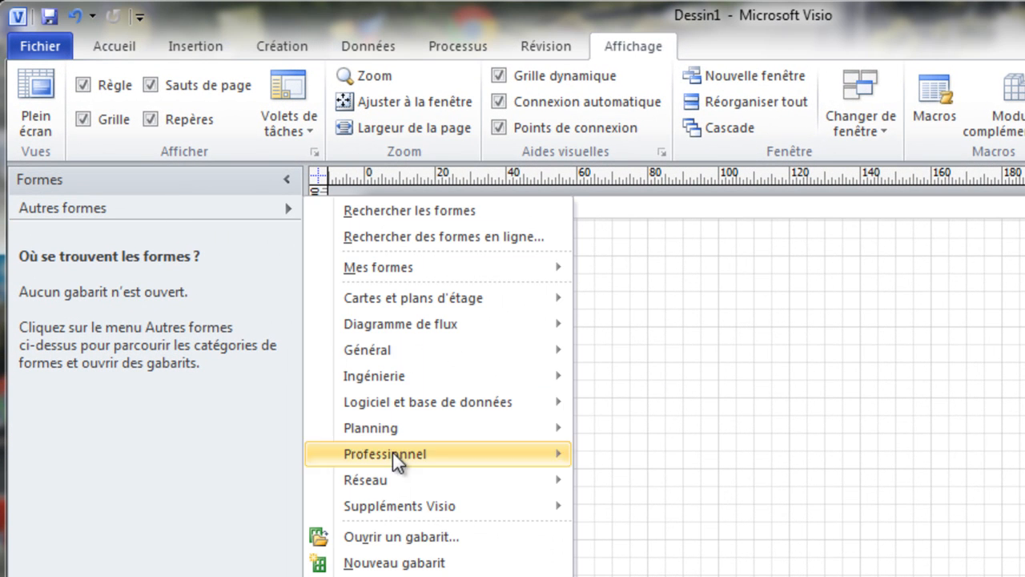
click(427, 544)
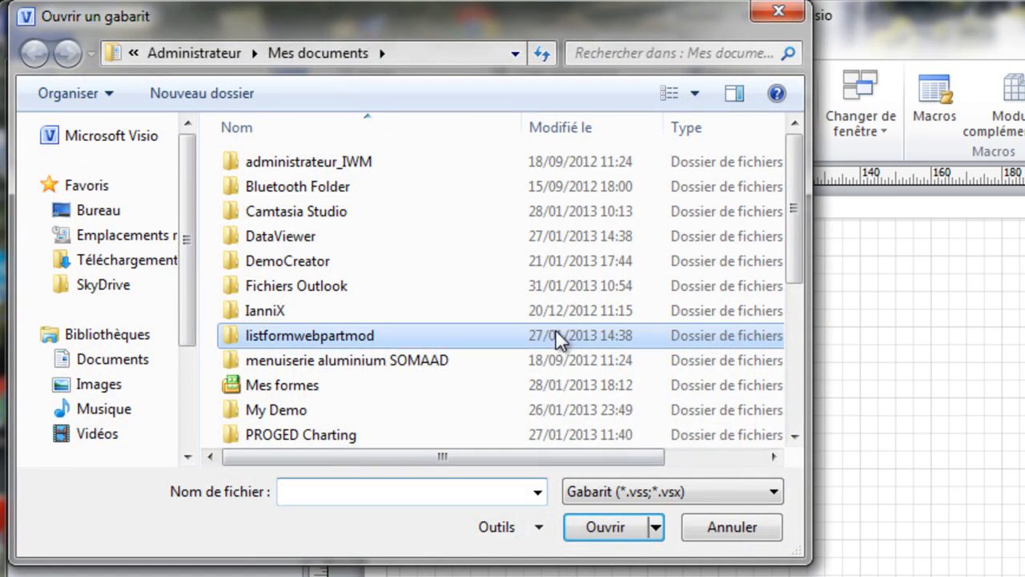
scroll(496, 384, down, 4)
double_click(457, 433)
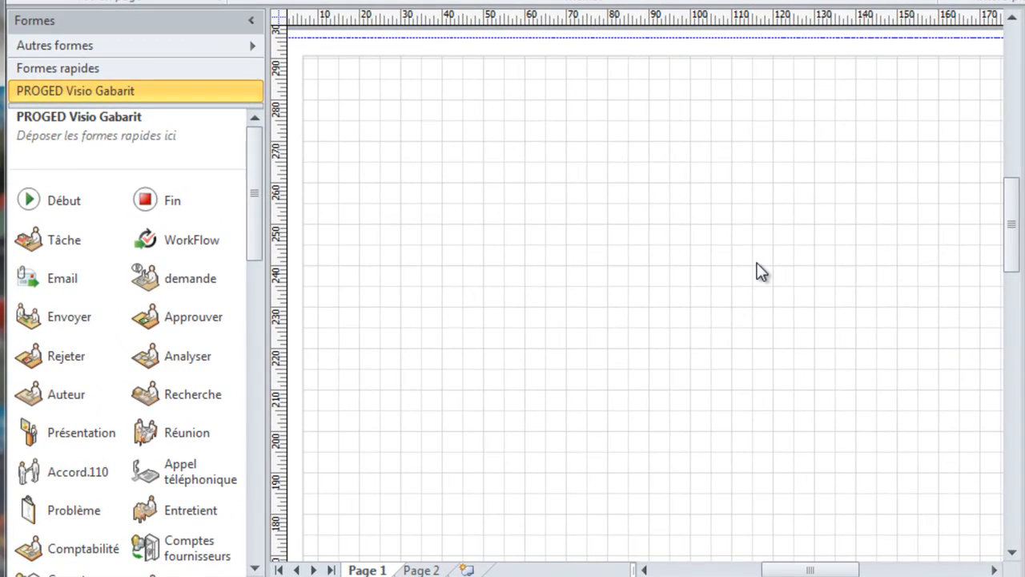
Place a Début shape near the page's left edge and a slightly reduced Tâche shape beside it in the same row.
mouse_move(72, 202)
mouse_down()
mouse_move(261, 300)
mouse_move(326, 308)
mouse_up()
click(452, 328)
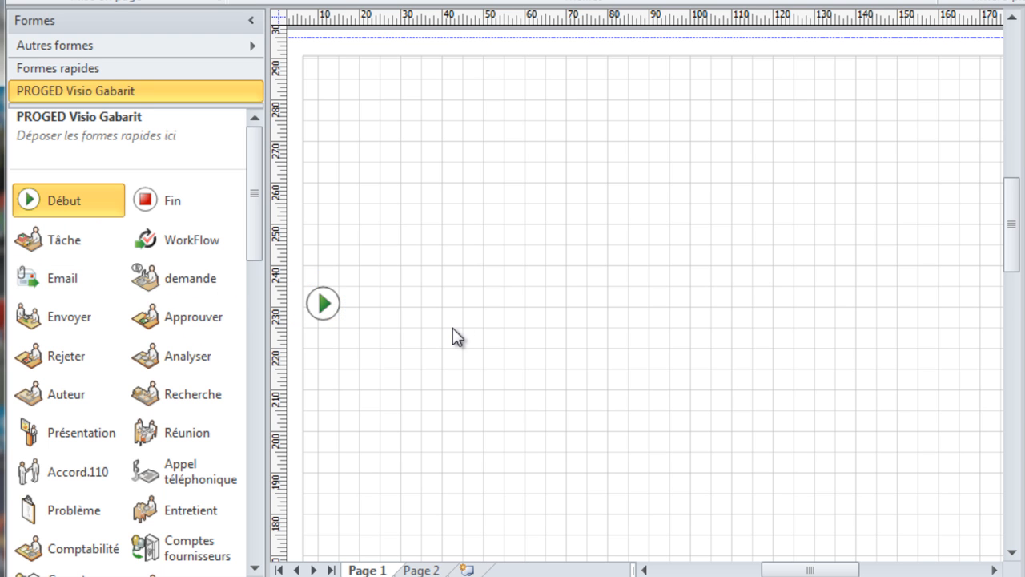
drag(41, 253, 427, 312)
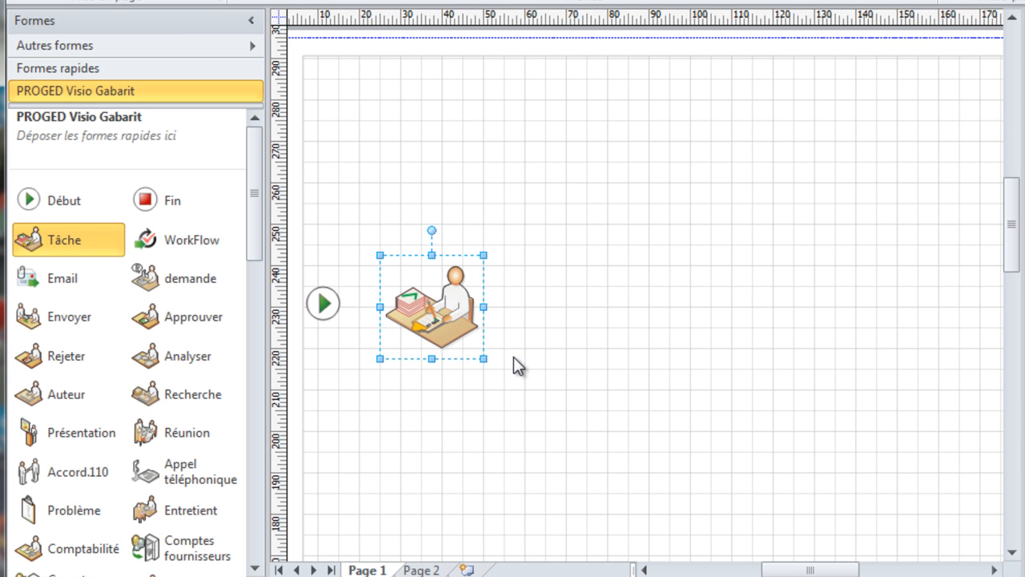
key(Left)
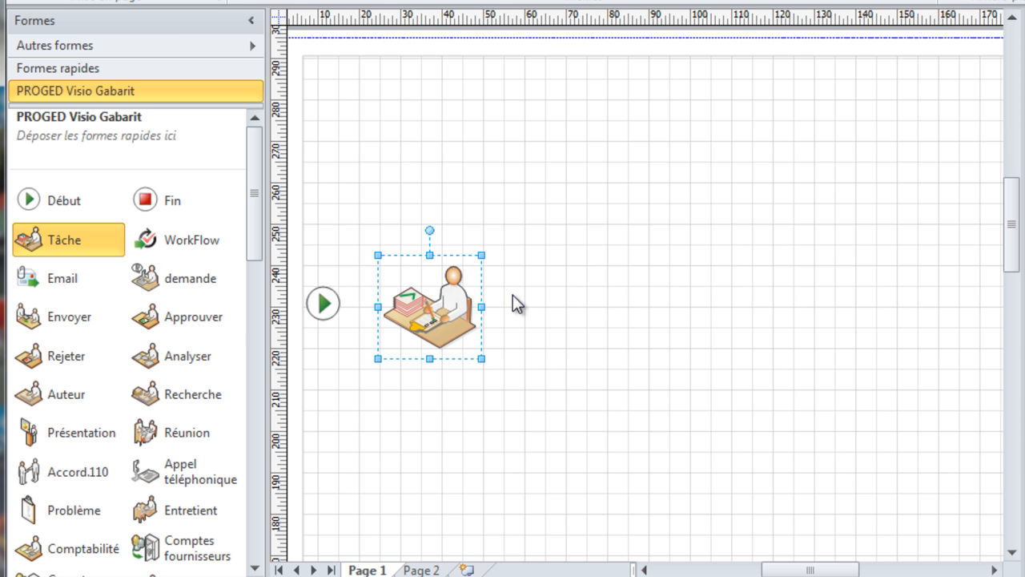
drag(481, 254, 463, 273)
drag(433, 312, 430, 299)
key(Left)
key(Left)
Add a second Tâche shape to the right of the first, reduced to the same size and aligned with it.
drag(51, 242, 580, 313)
drag(628, 255, 609, 274)
drag(590, 312, 567, 299)
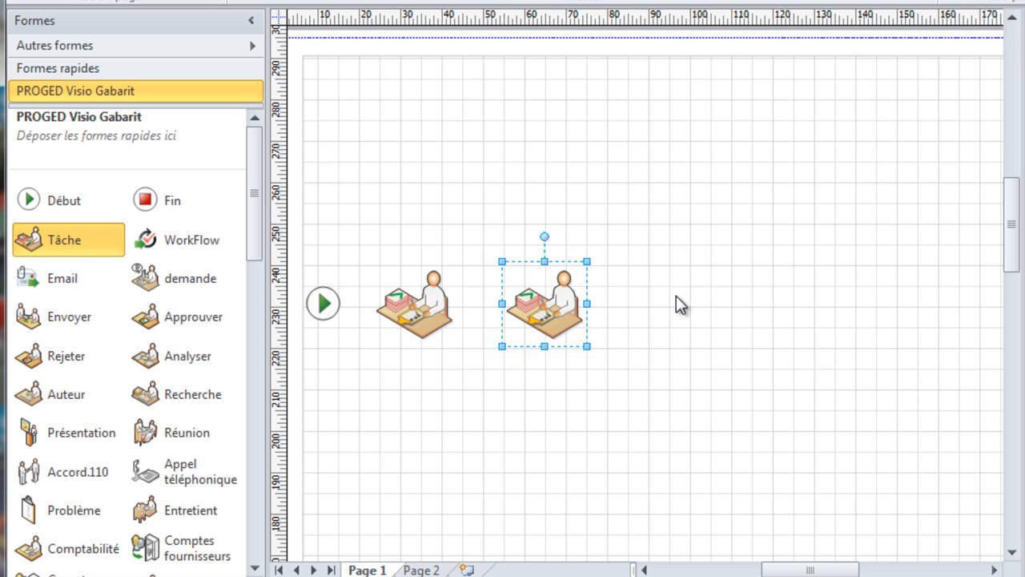
Add a third Tâche shape further along the row, shrink it to match the others and shift it slightly right.
drag(73, 238, 737, 302)
drag(792, 256, 779, 269)
drag(736, 335, 736, 322)
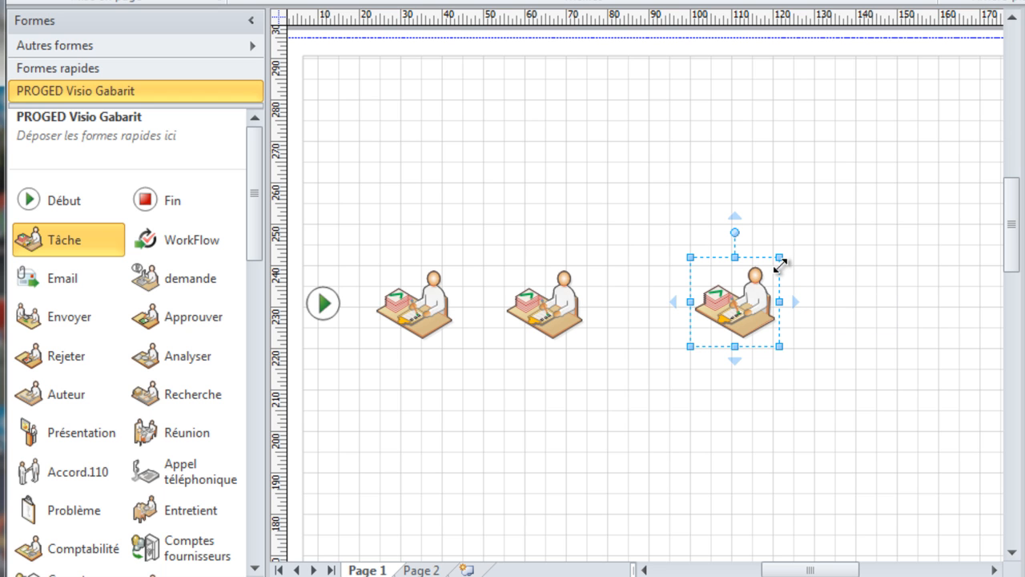
drag(779, 258, 774, 264)
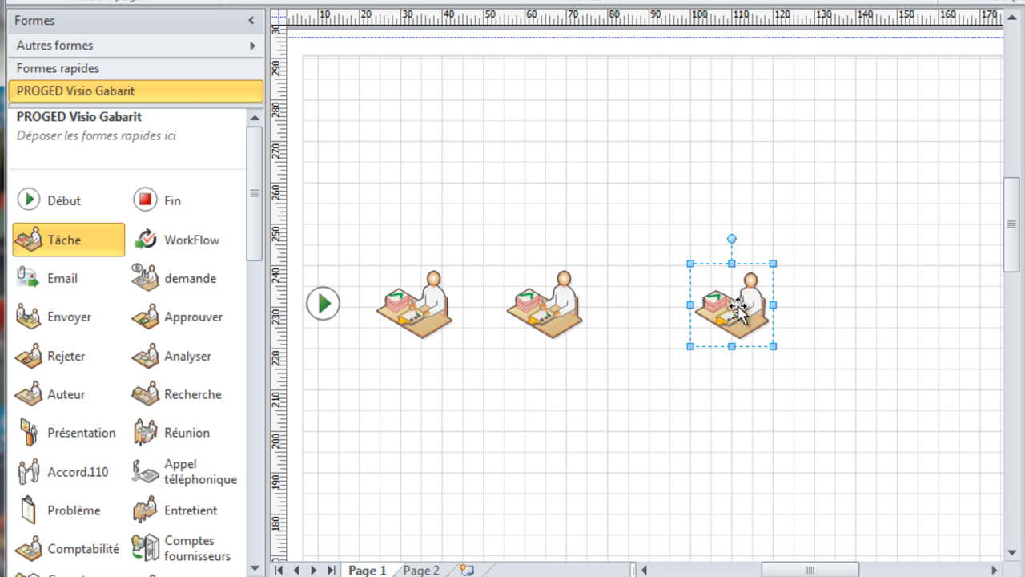
click(862, 427)
click(734, 327)
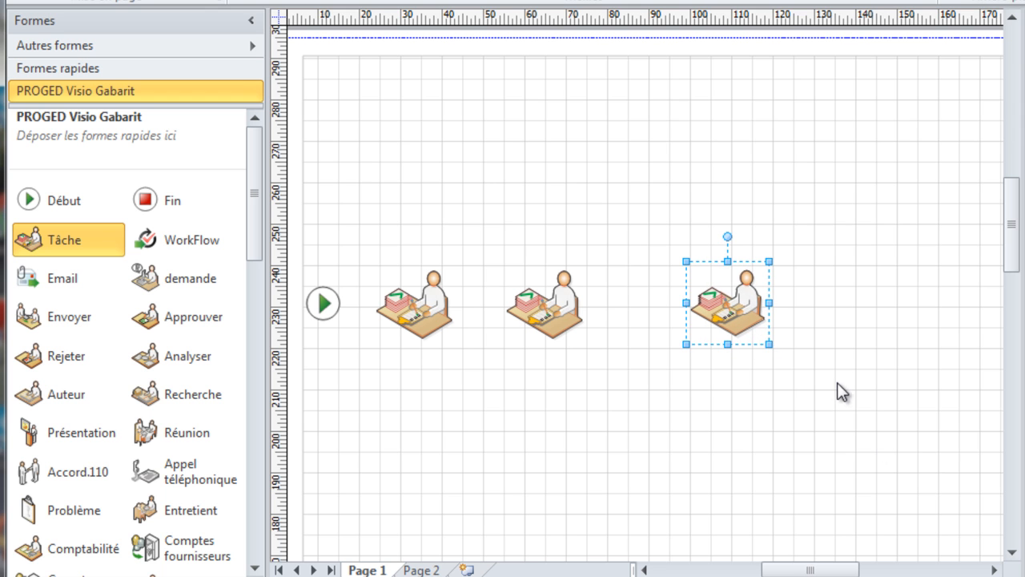
key(Right)
key(Right)
key(Right)
key(Right)
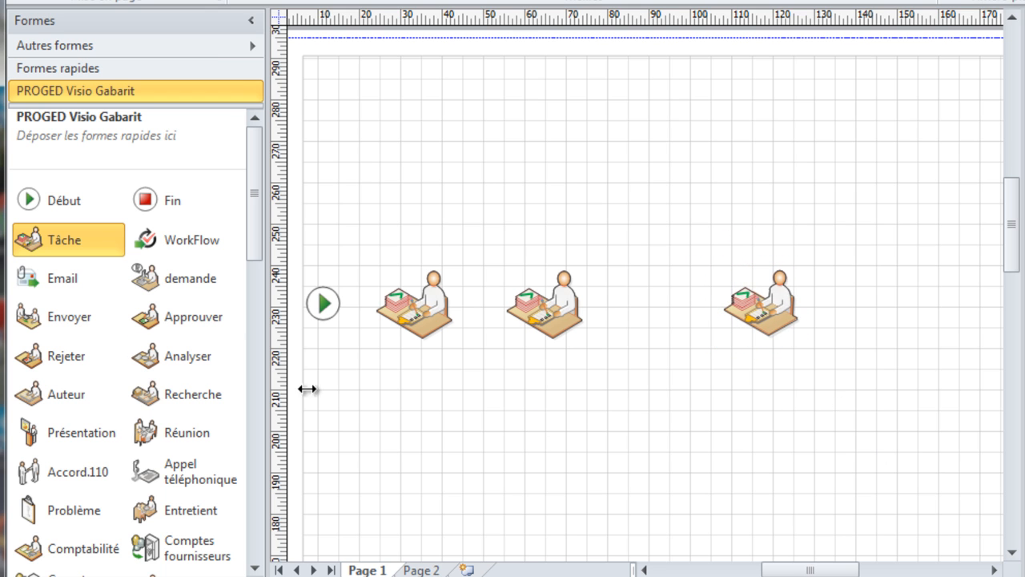
Add a fourth Tâche shape to the right of the third, reduce it and align it with the row.
drag(92, 247, 917, 318)
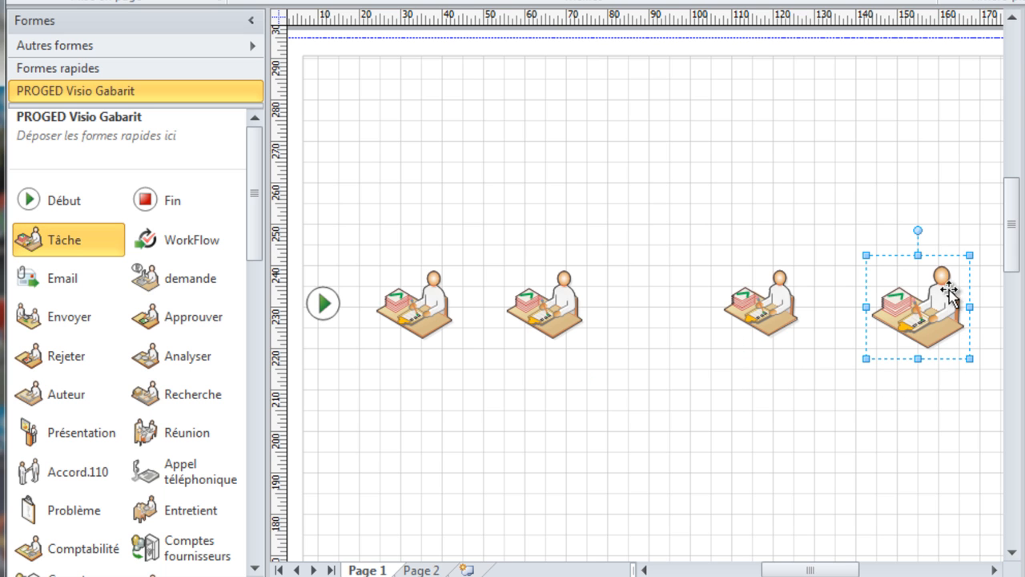
drag(969, 257, 951, 277)
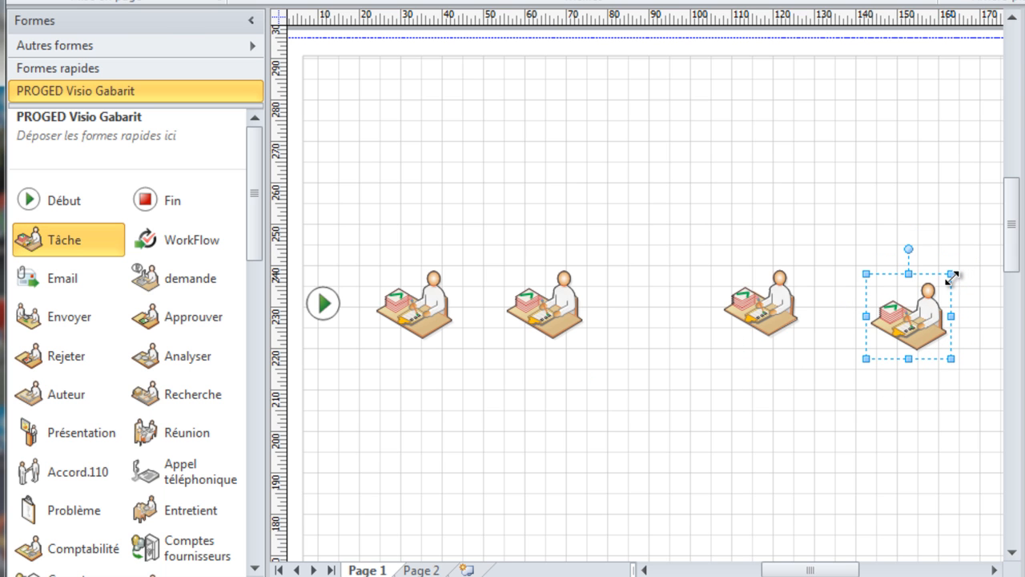
drag(935, 318, 934, 306)
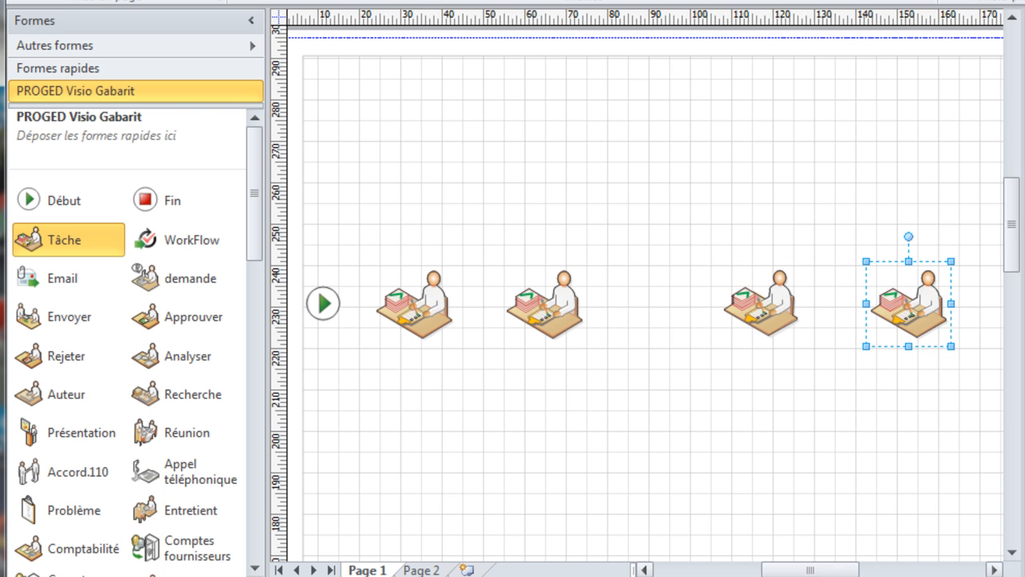
Add a fifth Tâche shape above the first one, reduce it and line it up over that shape.
drag(826, 570, 812, 568)
drag(91, 235, 533, 183)
drag(582, 131, 559, 154)
click(640, 192)
click(527, 200)
key(Right)
key(Right)
key(Right)
key(Right)
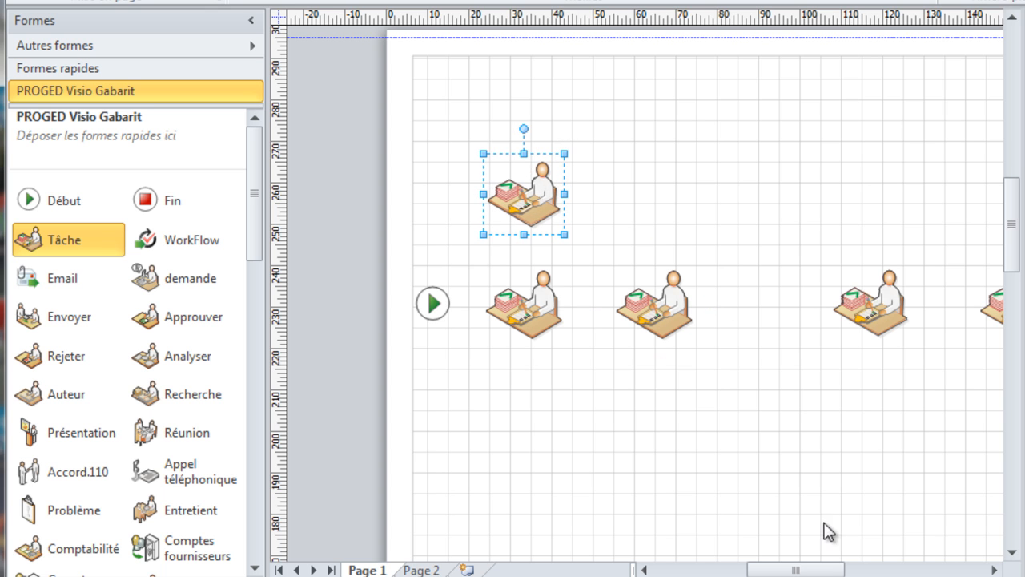
Place a Fin shape at the right end of the row and move the fourth Tâche shape closer to it.
drag(796, 569, 843, 569)
drag(168, 198, 845, 303)
click(670, 317)
key(Right)
key(Right)
key(Right)
key(Right)
key(Right)
key(Right)
key(Right)
key(Right)
Shift the third, second and first Tâche shapes of the lower row to the right to adjust their spacing.
drag(510, 306, 565, 306)
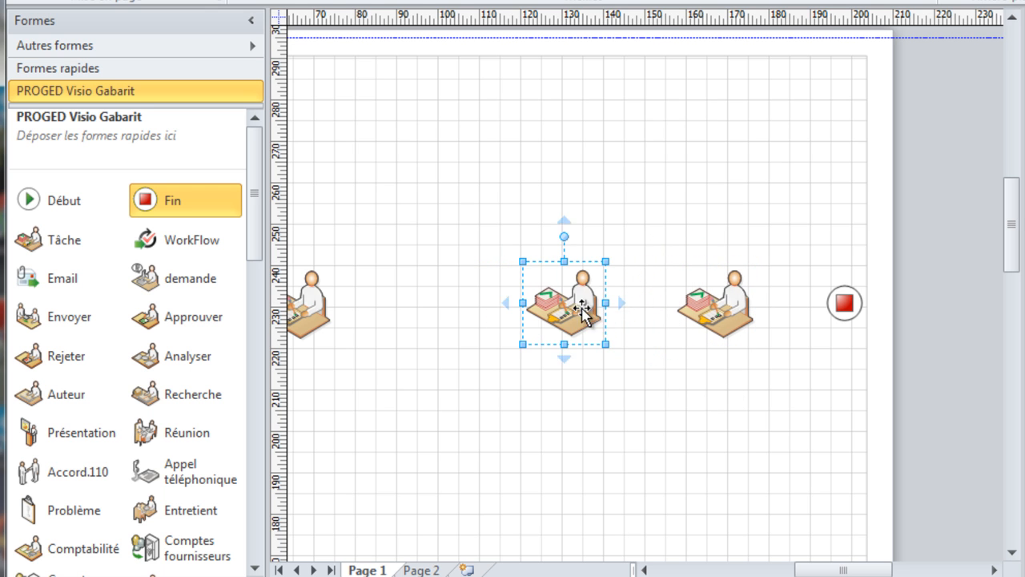
drag(843, 570, 814, 571)
drag(512, 309, 549, 311)
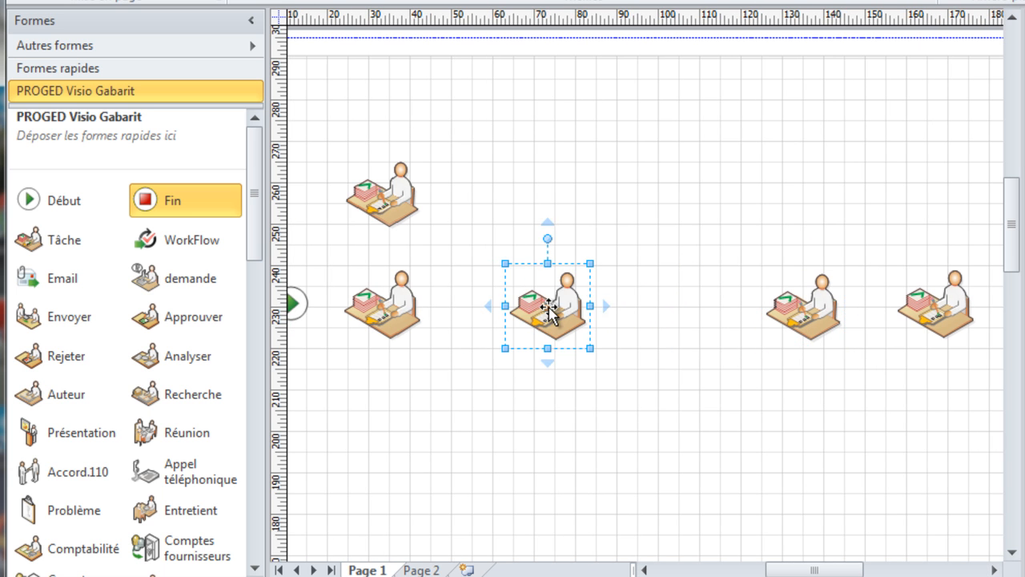
drag(390, 315, 414, 293)
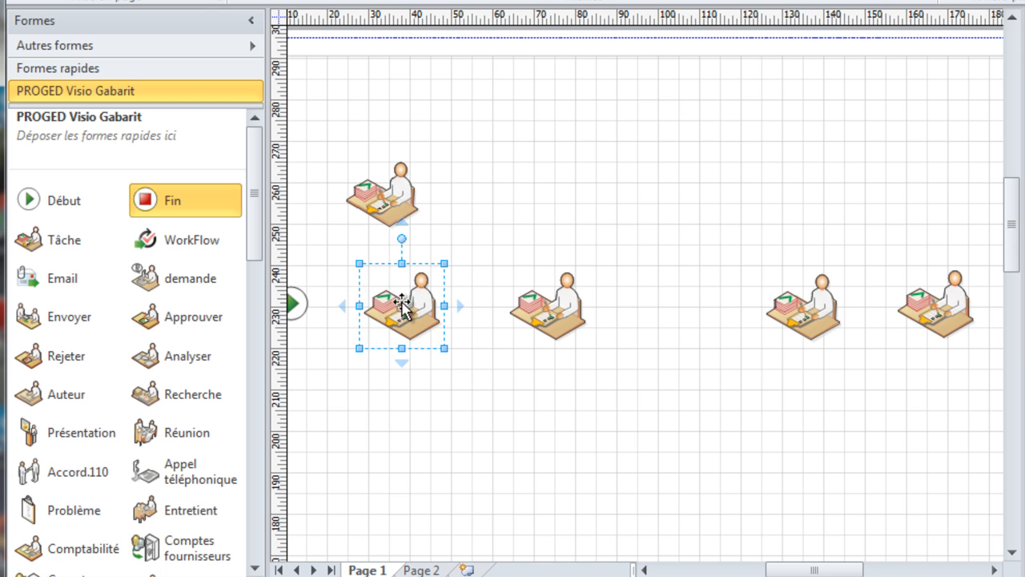
drag(424, 358, 420, 358)
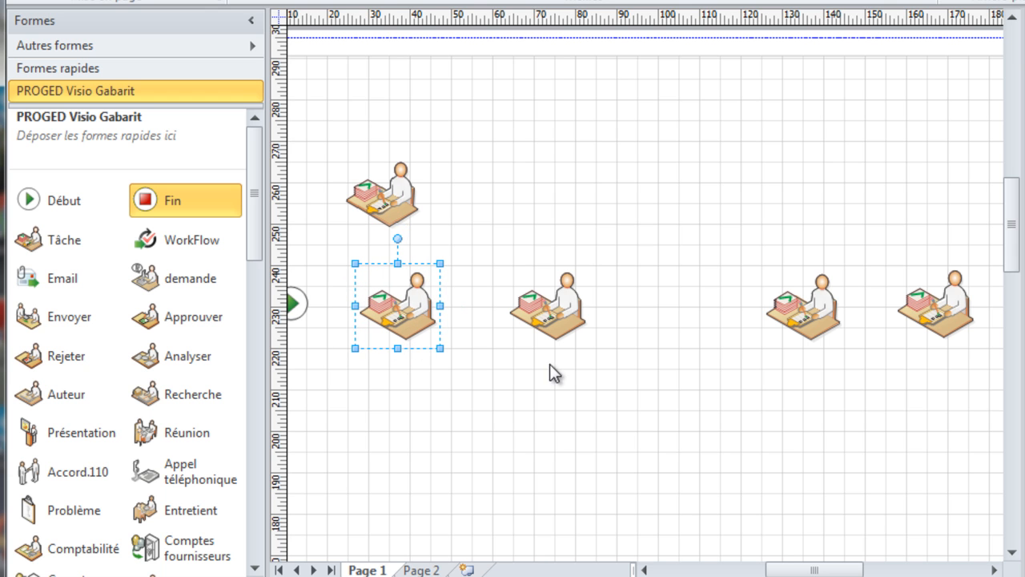
Shift the upper Tâche shape to the right so that it lines up over the first Tâche shape of the lower row.
click(382, 214)
key(Right)
key(Right)
key(Right)
key(Right)
key(Right)
key(Right)
key(Right)
key(Right)
key(Right)
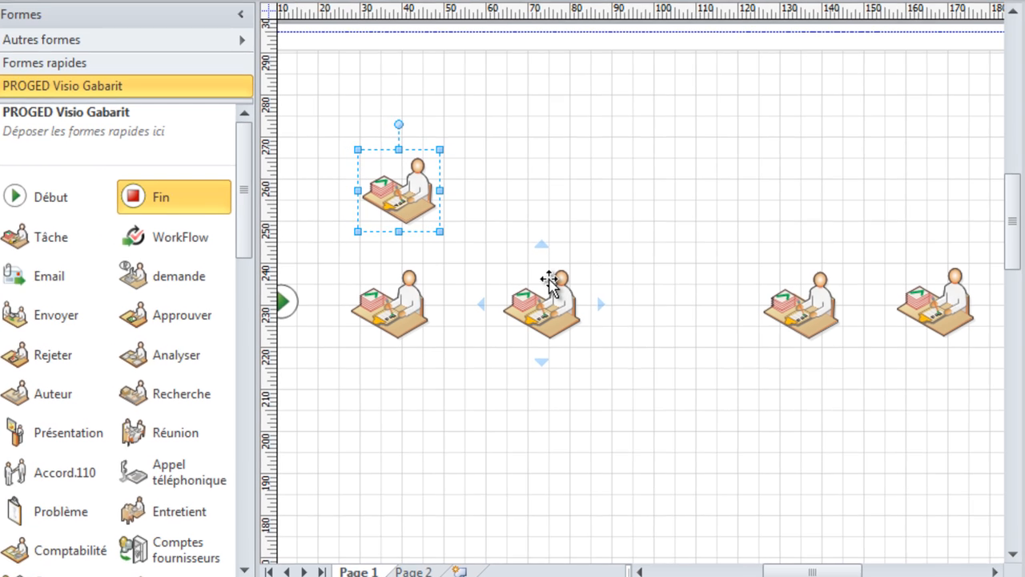
Label the first Tâche shape of the lower row "Approbation superviseur".
click(409, 301)
key(F2)
text(Approbation)
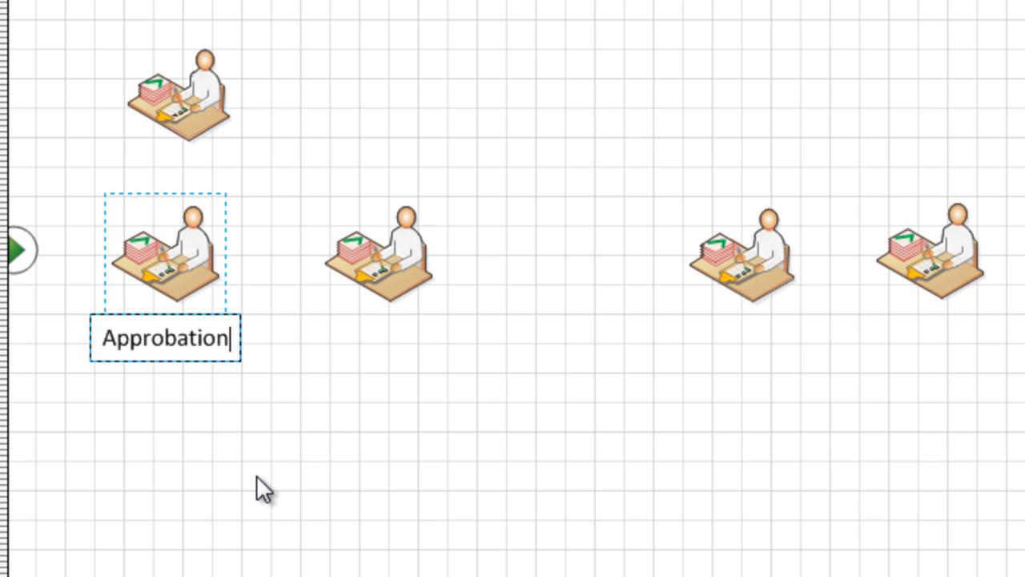
text( superviseur)
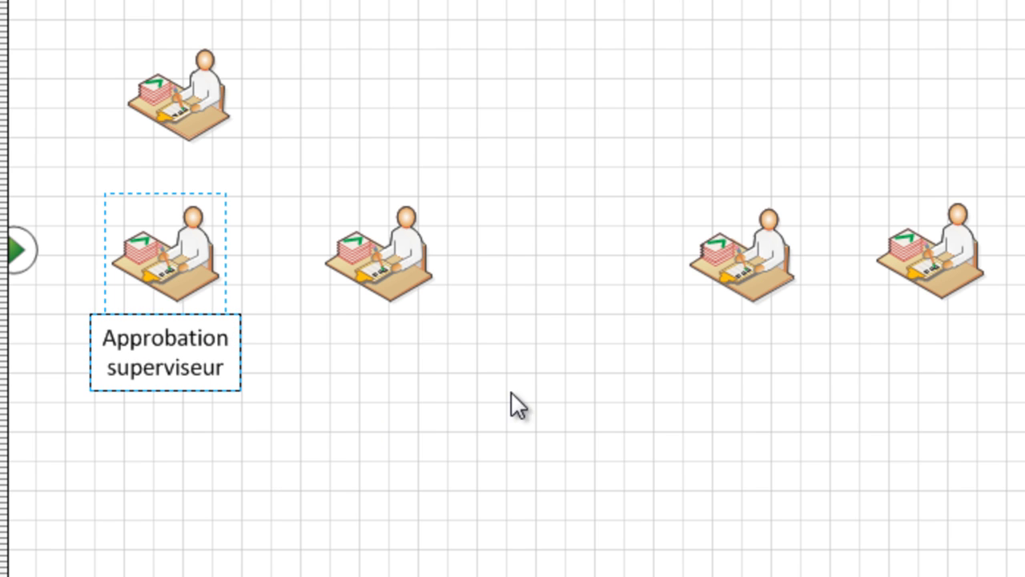
key(Escape)
Label the second Tâche shape of the lower row "Approbation Service achat".
double_click(411, 268)
text(a)
key(BackSpace)
text(Approbation service achat)
Label the third Tâche shape of the lower row "Selection fournisseur" and the fourth one "Service financier".
click(767, 255)
double_click(767, 255)
scroll(682, 390, right, 2)
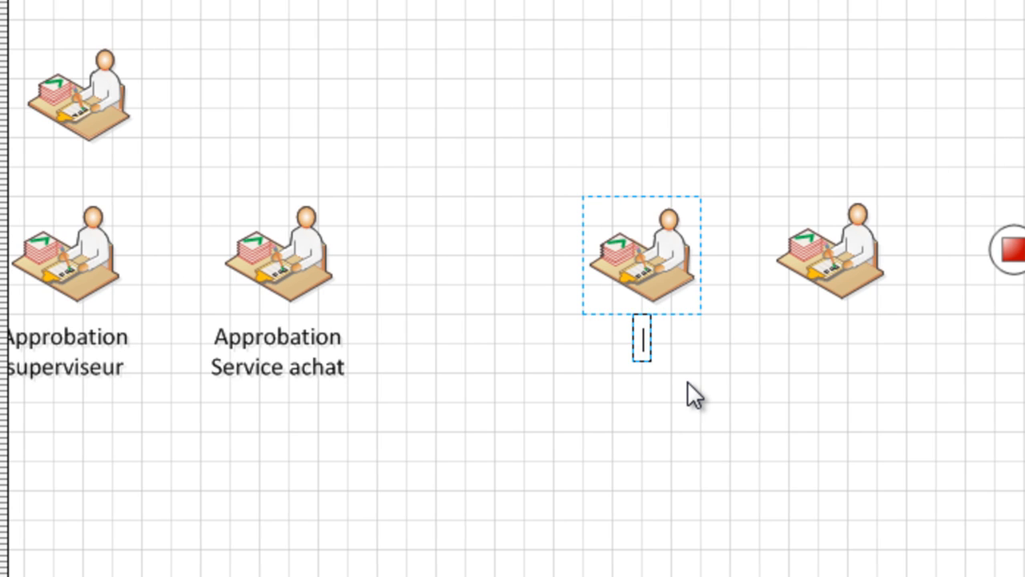
text(Selec)
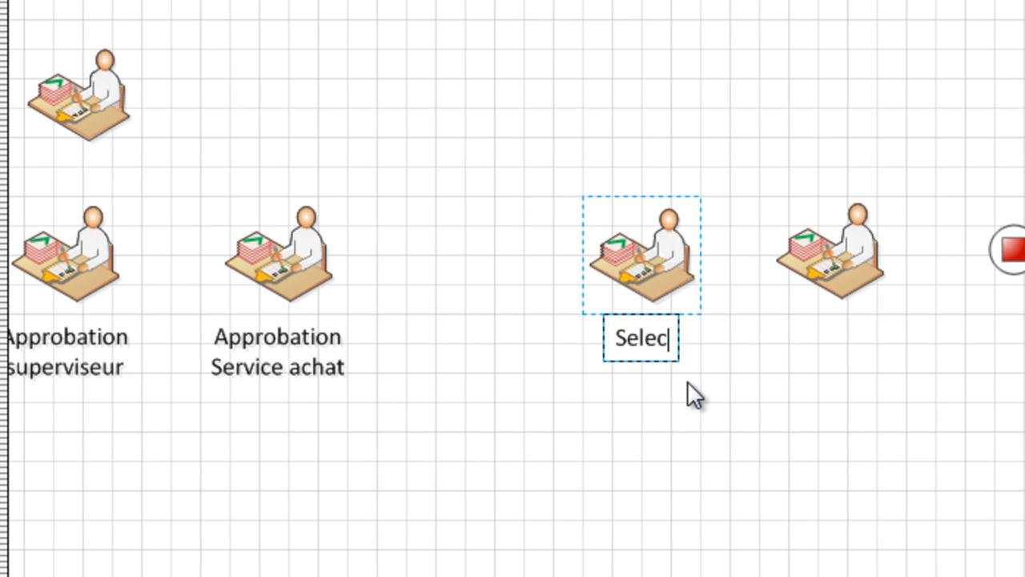
text(tion f)
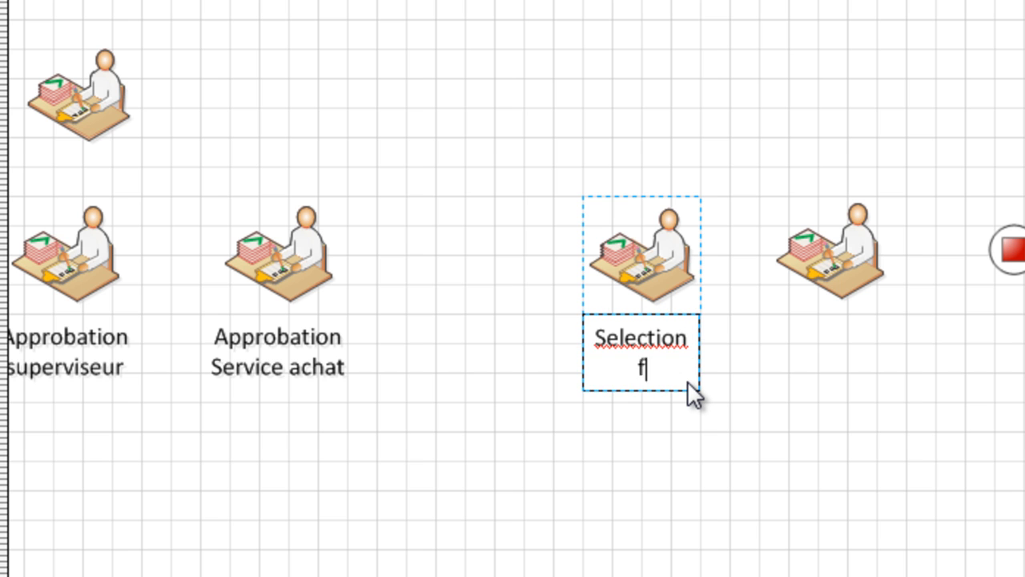
text(ournisseur)
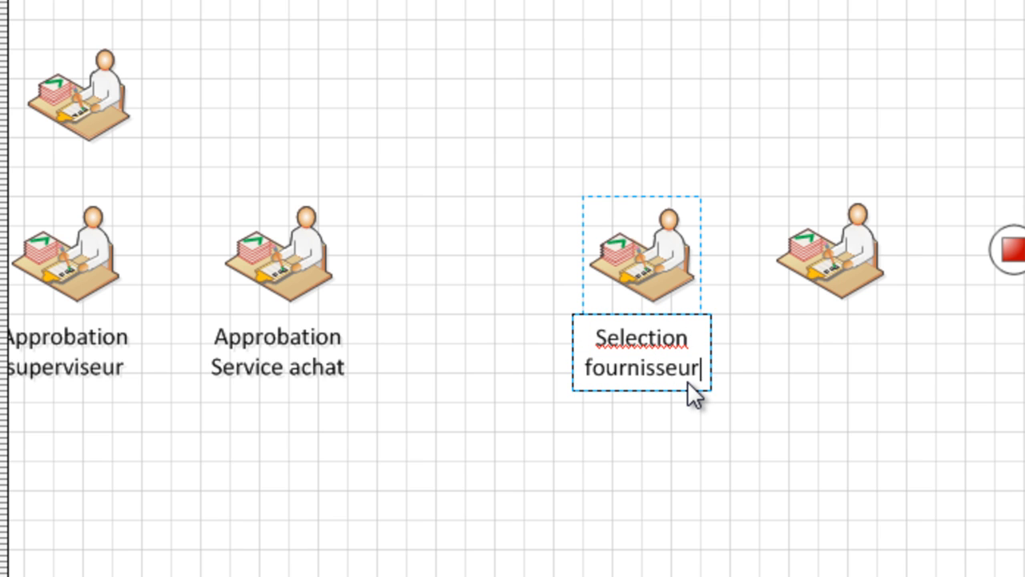
double_click(845, 260)
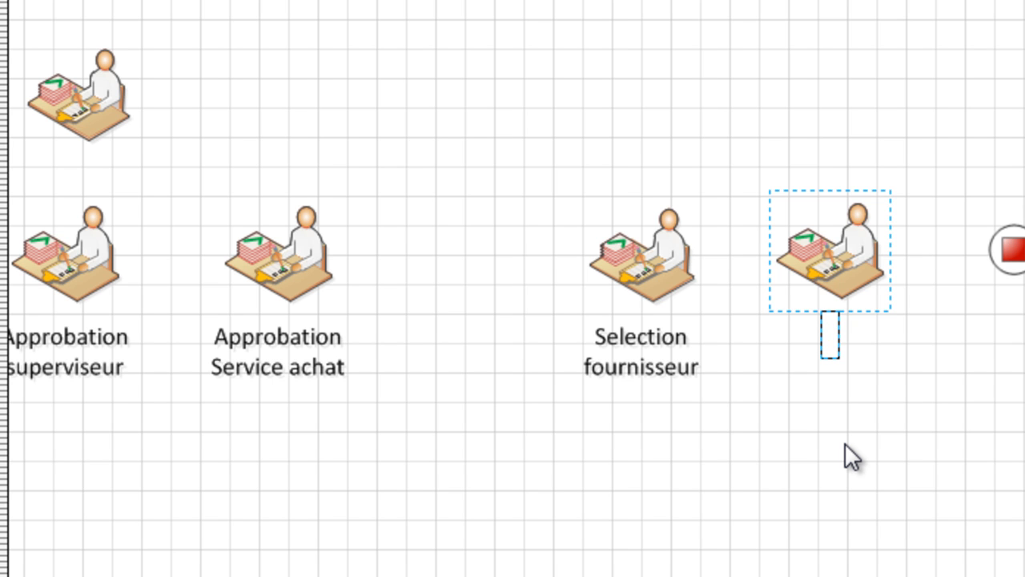
text(Serv)
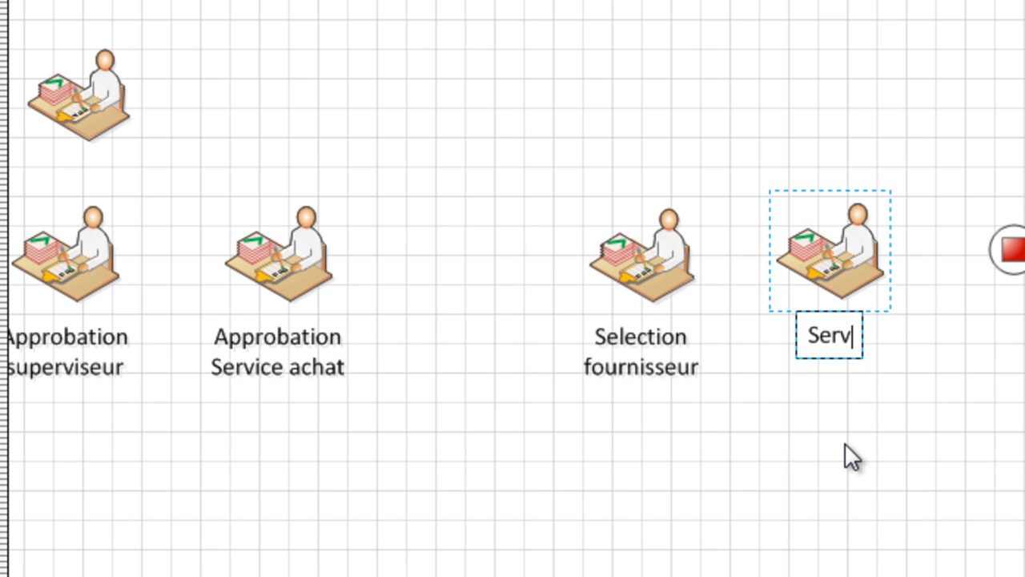
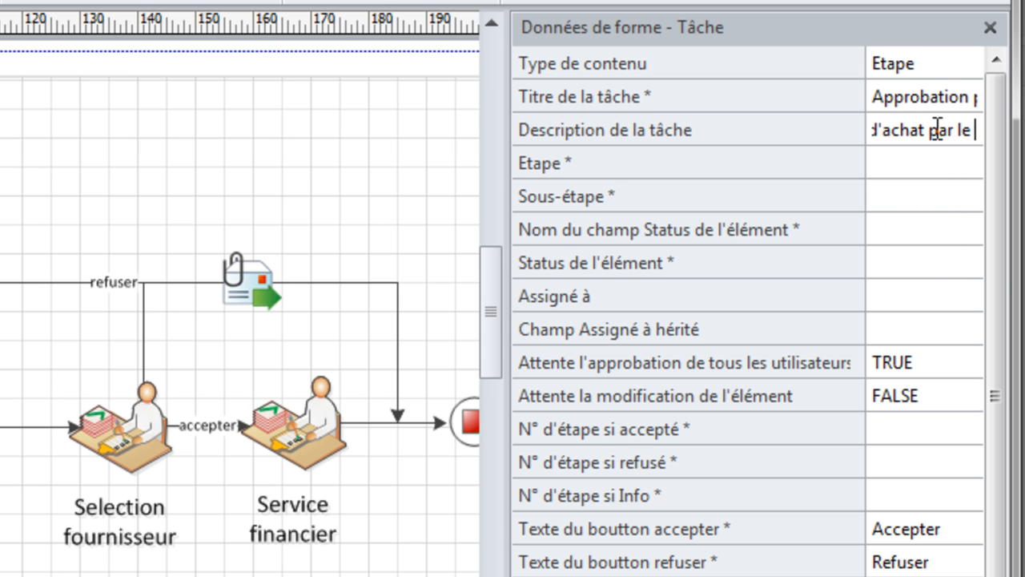
Complete the supervisor approval task's description with "superviseur" and set both its Etape and Sous-étape to 1.
text(supervi)
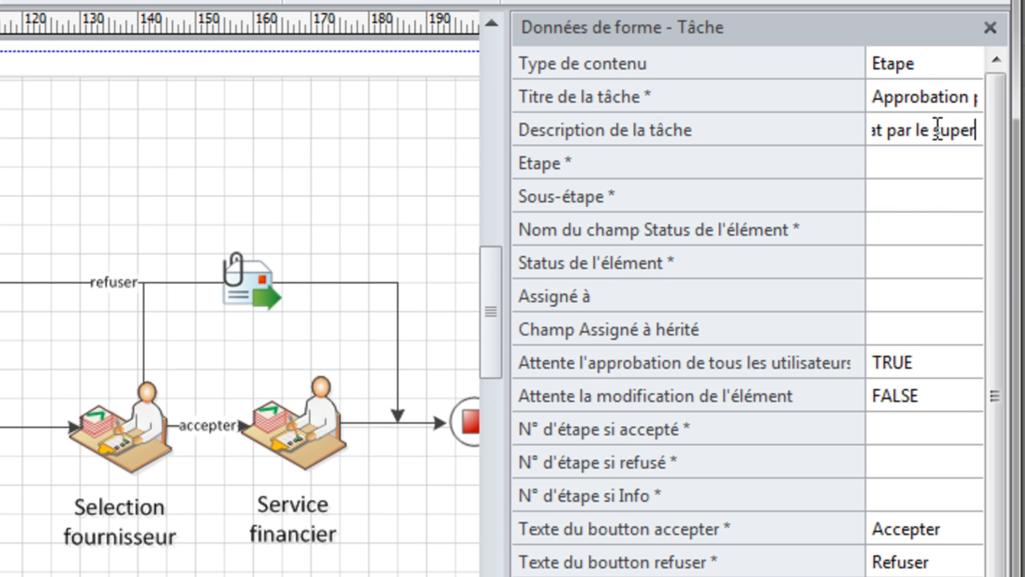
text(seur)
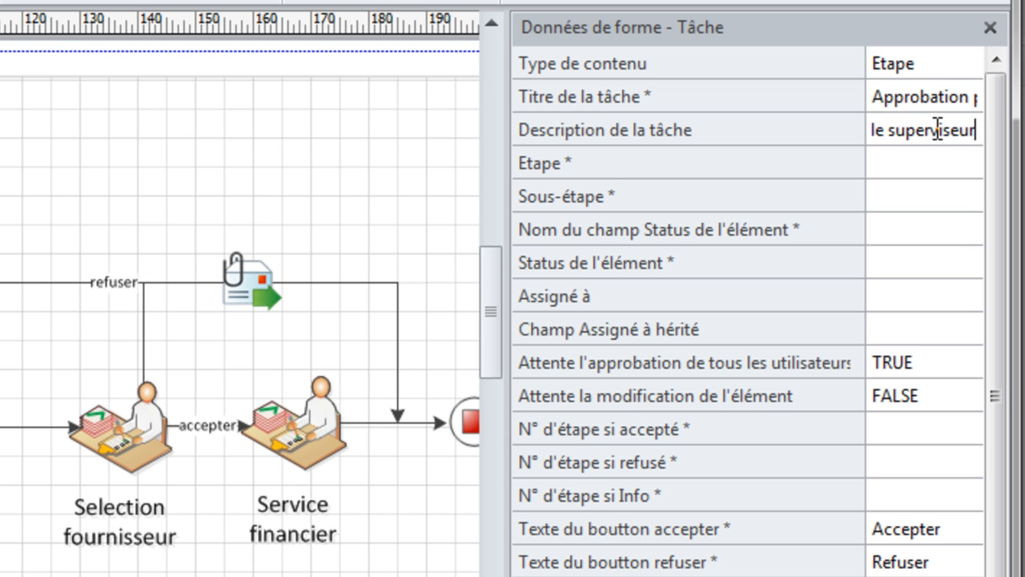
click(880, 163)
text(1)
click(906, 198)
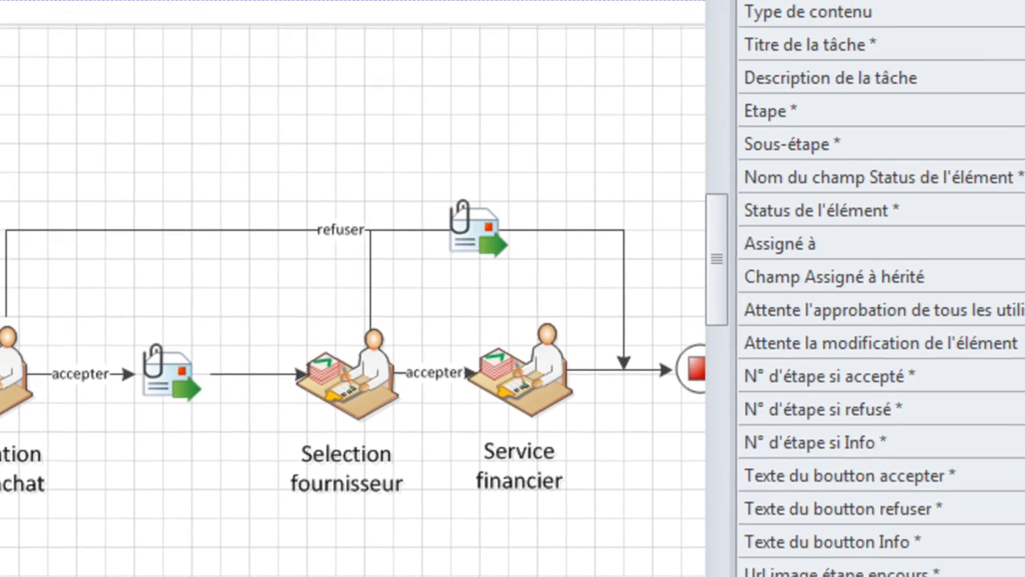
text(1)
Look up the Etat column's field name in the browser page address, return to Visio and set Nom du champ Status de l'élément to Etat.
click(885, 227)
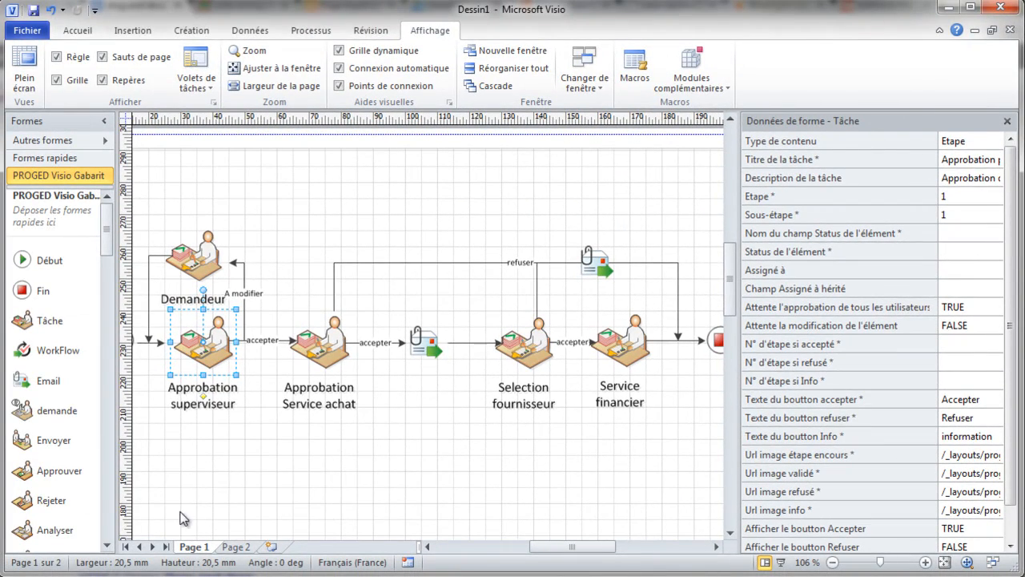
click(97, 574)
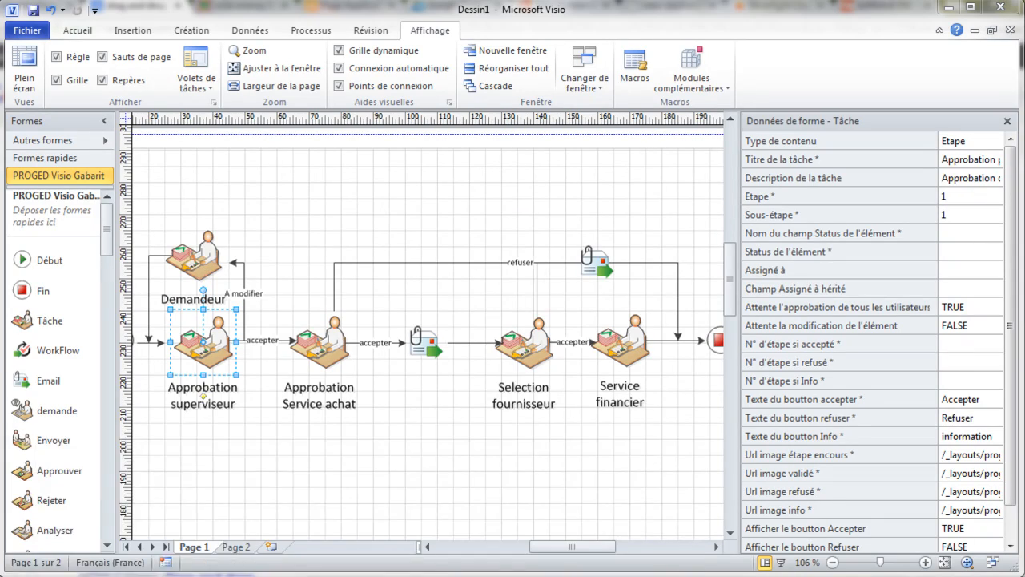
click(590, 513)
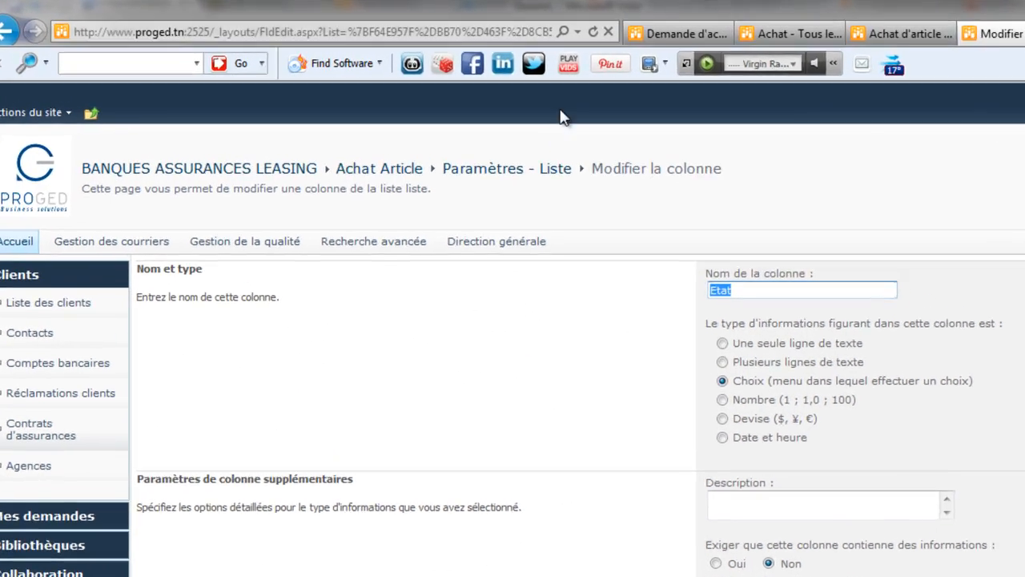
click(473, 32)
double_click(668, 32)
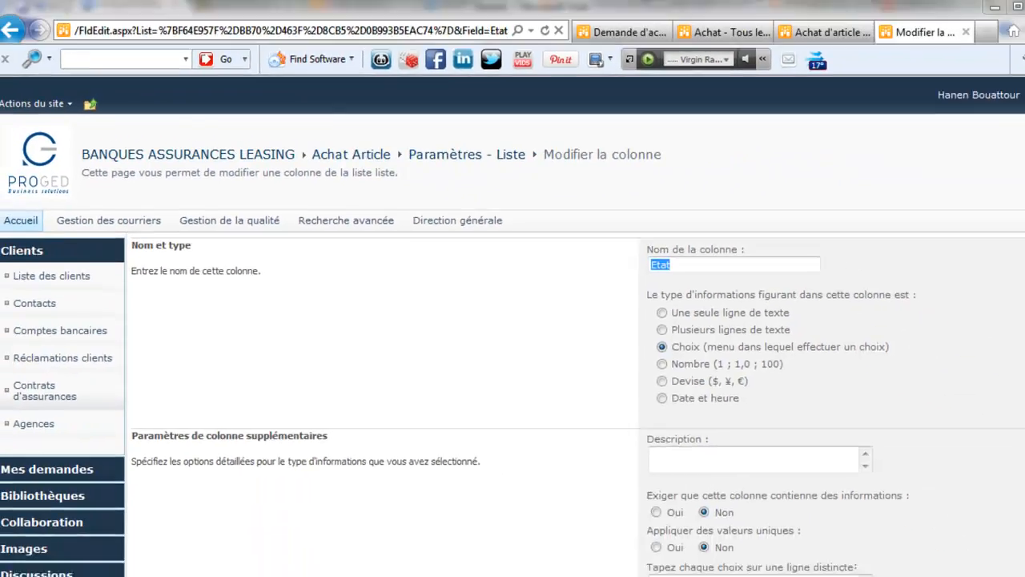
click(447, 575)
click(423, 529)
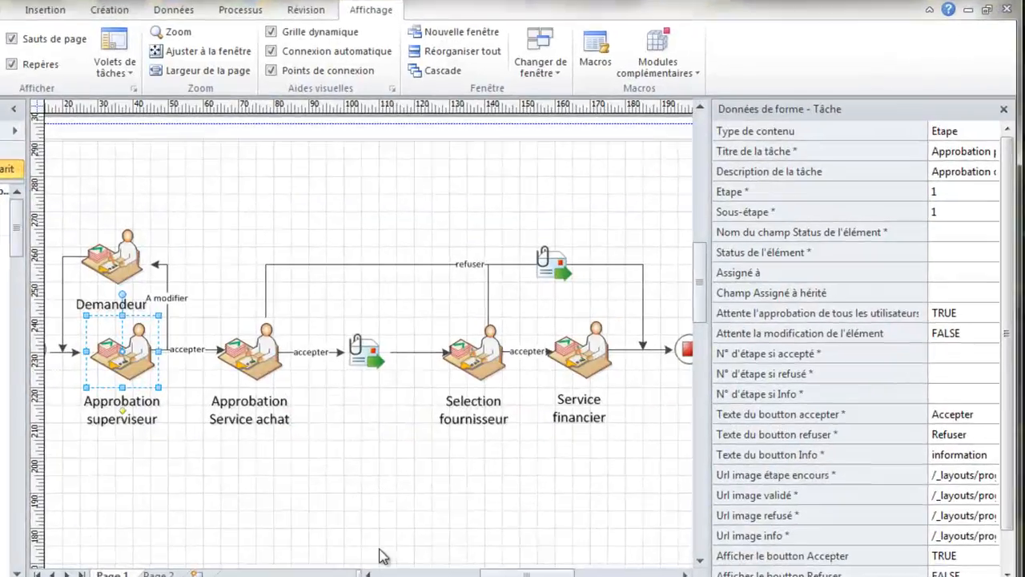
text(Etat)
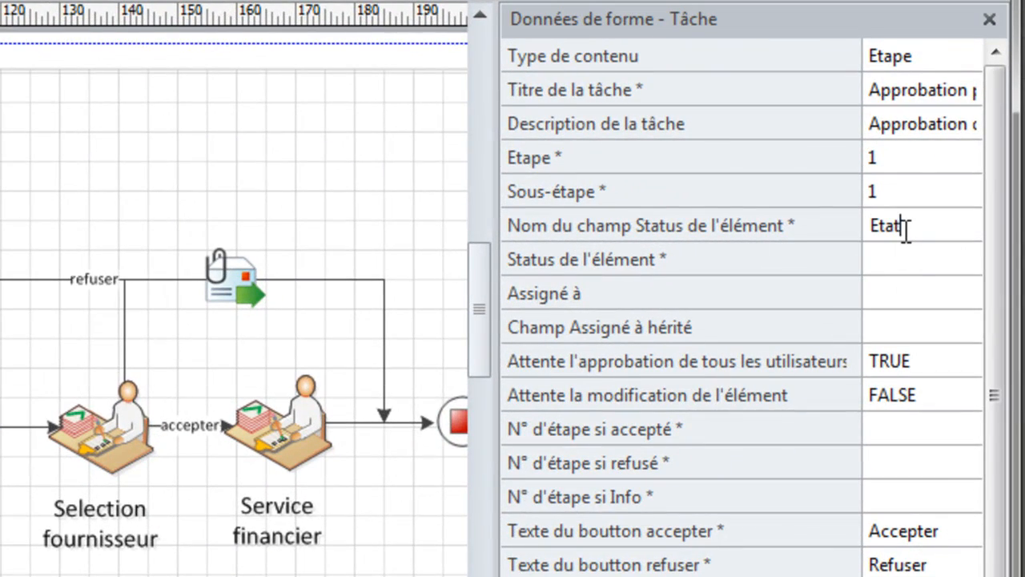
Set the task's Status de l'élément to "En attente d'approbation par le superviseur".
click(904, 256)
text(En attente)
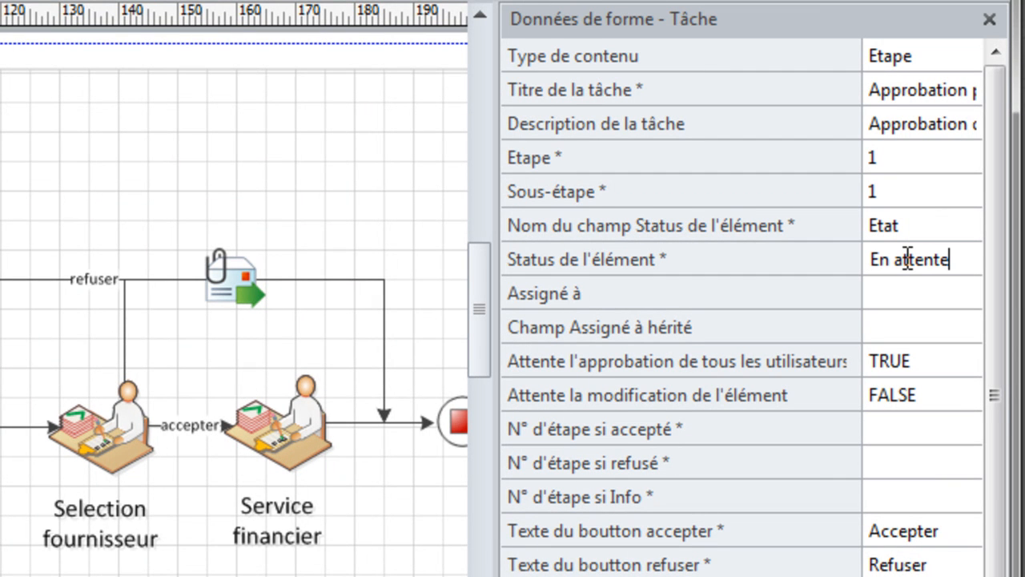
text( d'app)
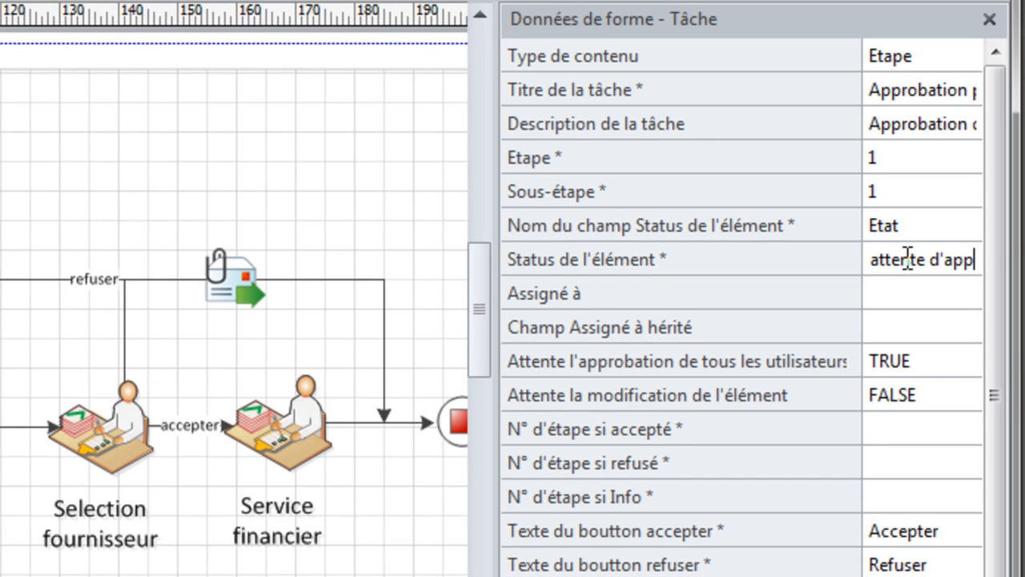
text(robation)
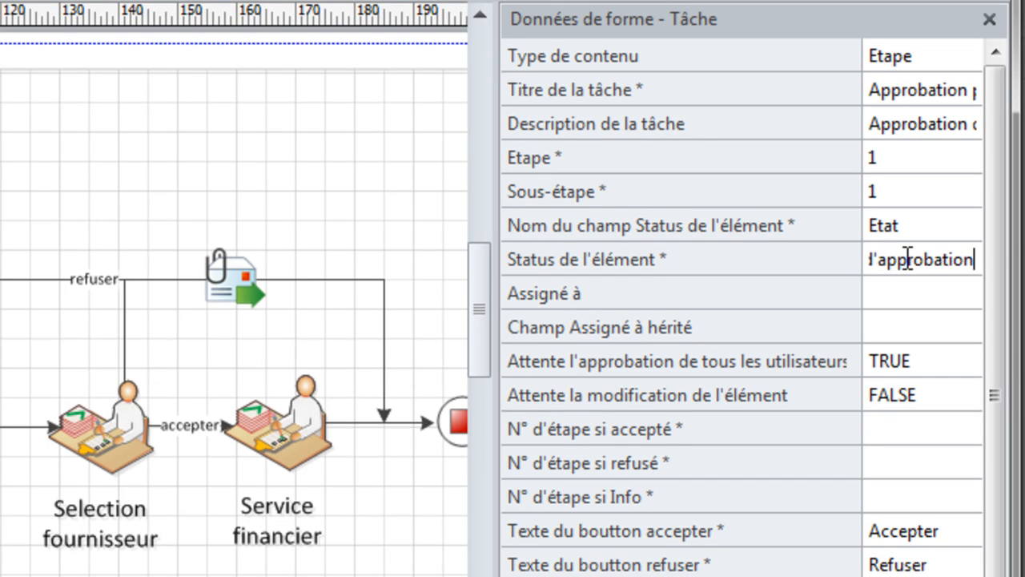
text( par le superviseur)
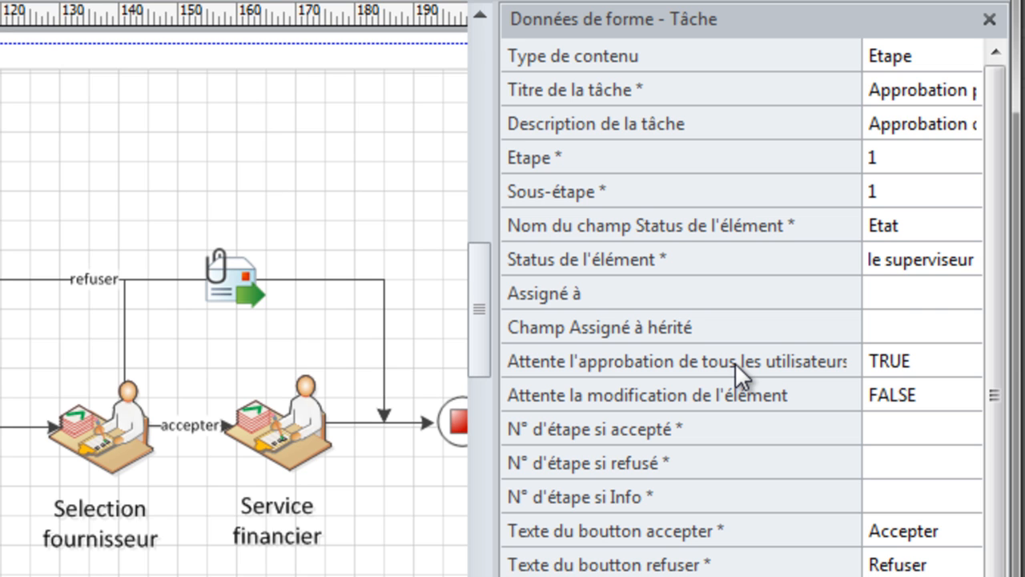
Switch to the browser and open the Créé par column's settings from the Achat Article list settings.
click(919, 290)
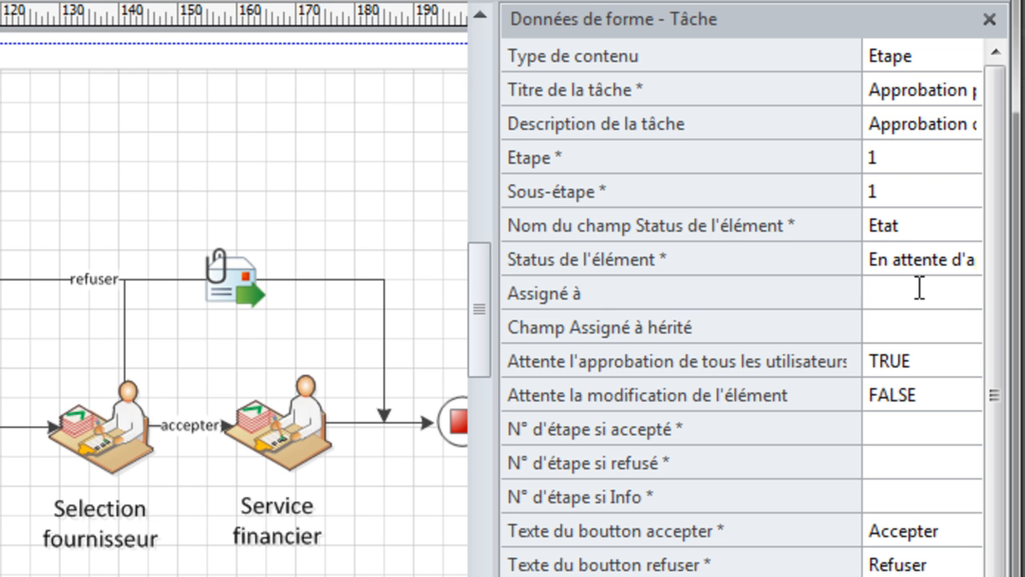
click(910, 320)
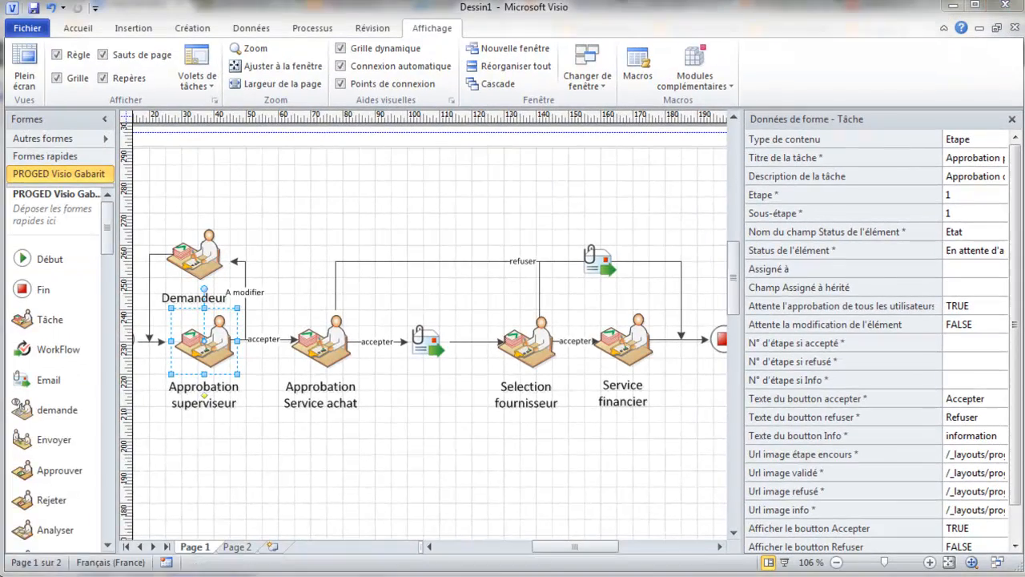
mouse_move(348, 530)
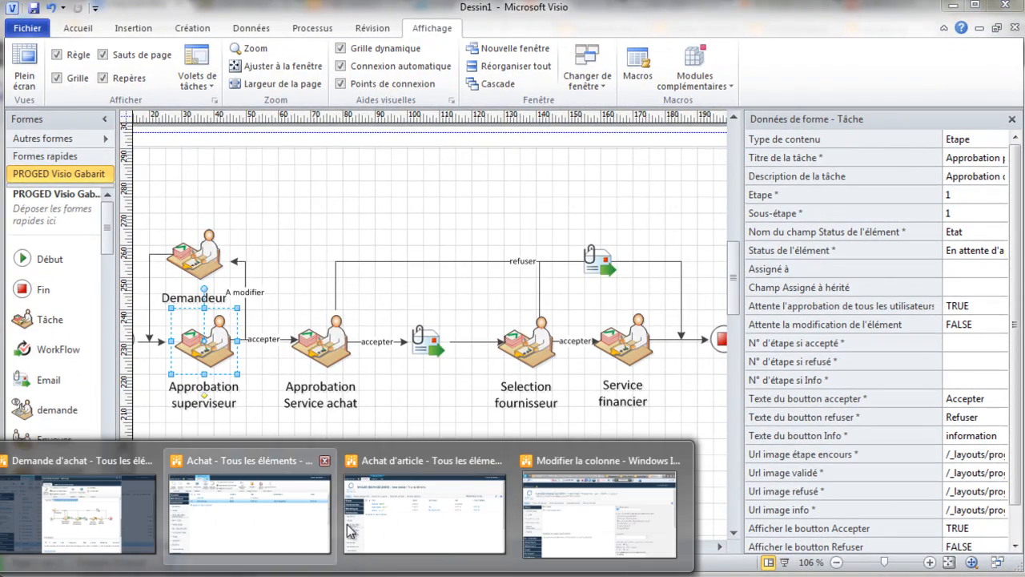
click(574, 525)
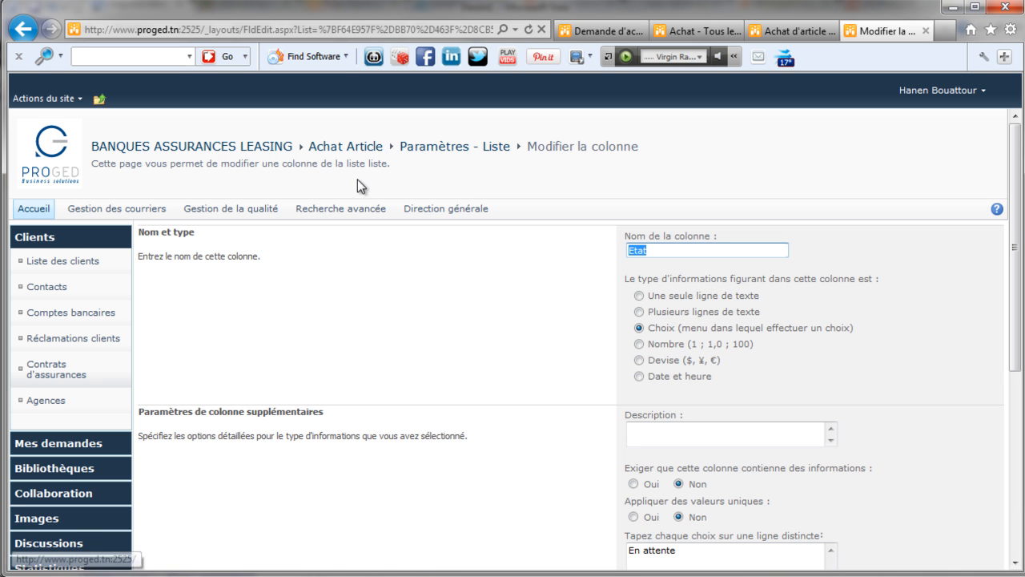
click(452, 148)
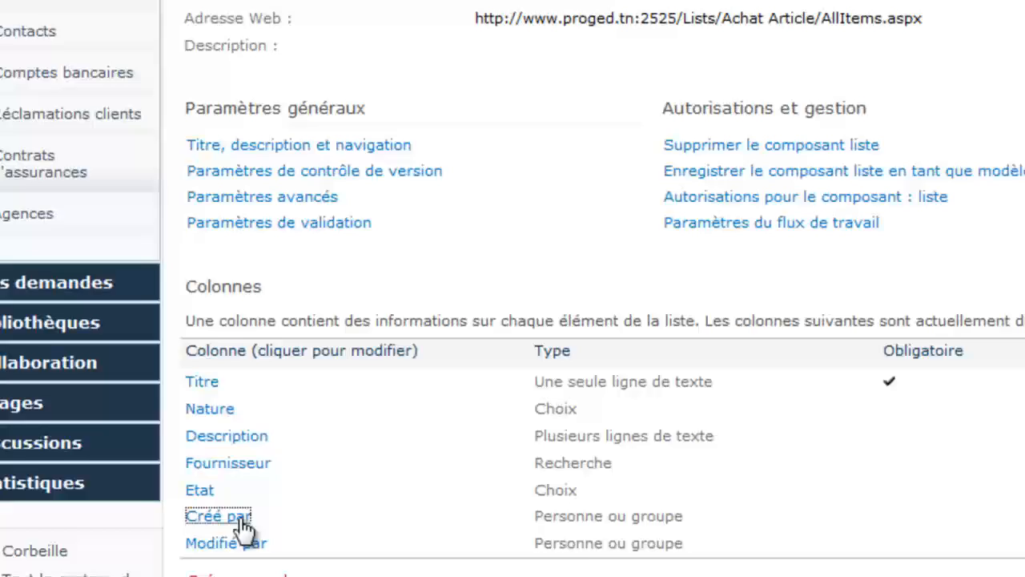
click(376, 409)
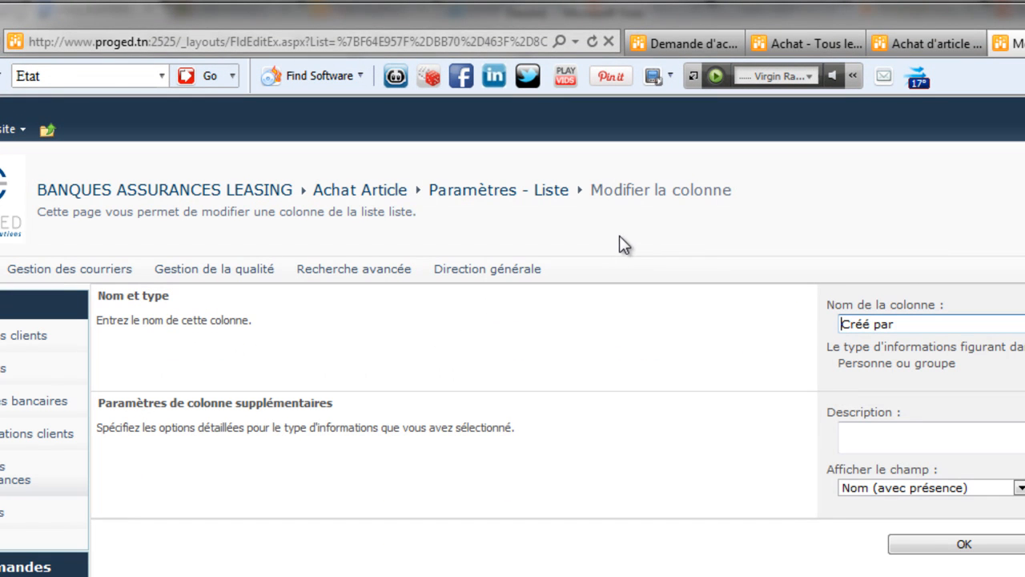
Copy the field name Author from the end of the column settings page's address.
click(504, 43)
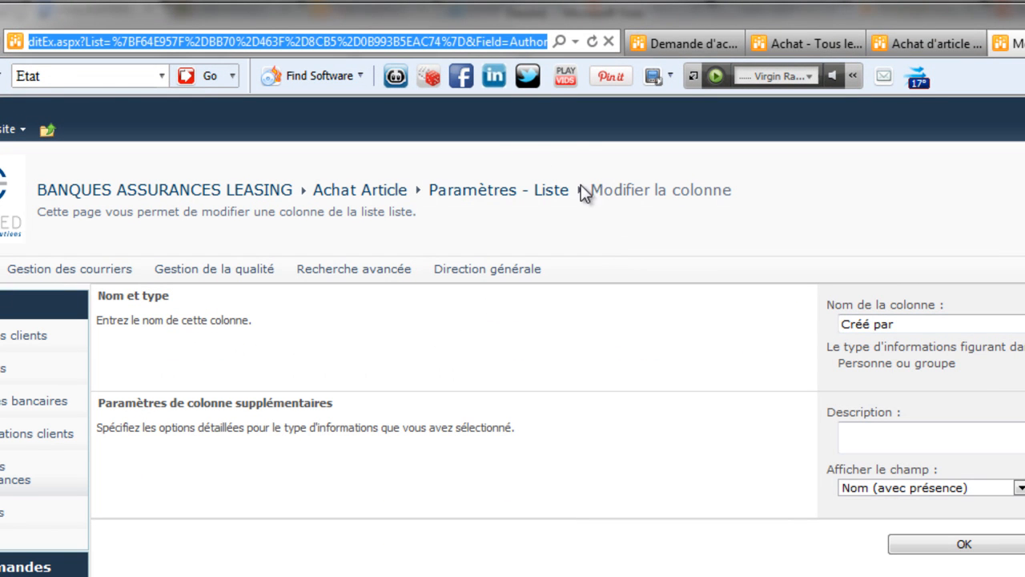
click(516, 43)
drag(512, 41, 552, 45)
key(ctrl+c)
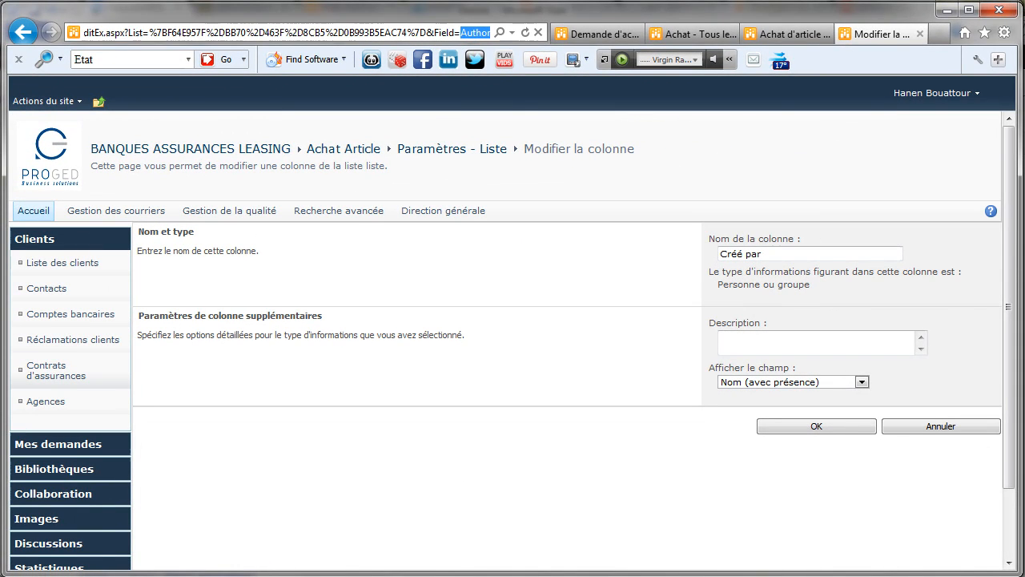
Return to the Dessin1 drawing in Visio and paste Author as the task's Champ Assigné à hérité.
mouse_move(480, 570)
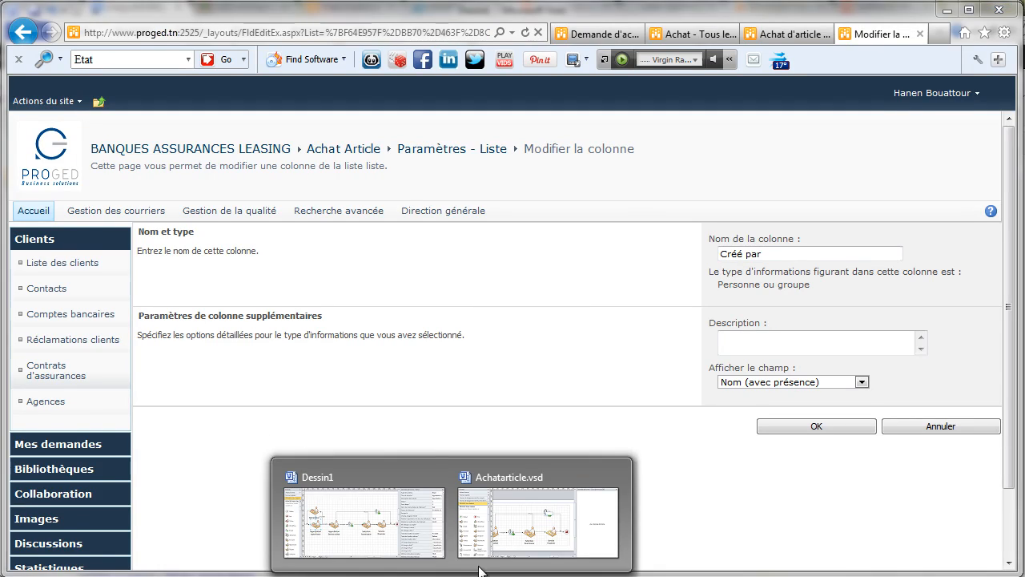
click(401, 525)
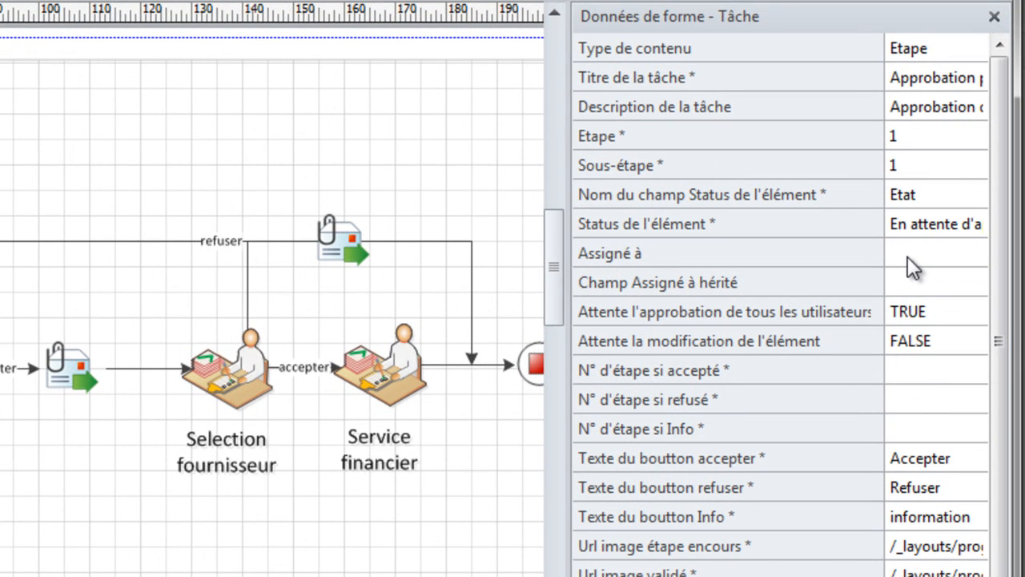
click(907, 283)
key(ctrl+v)
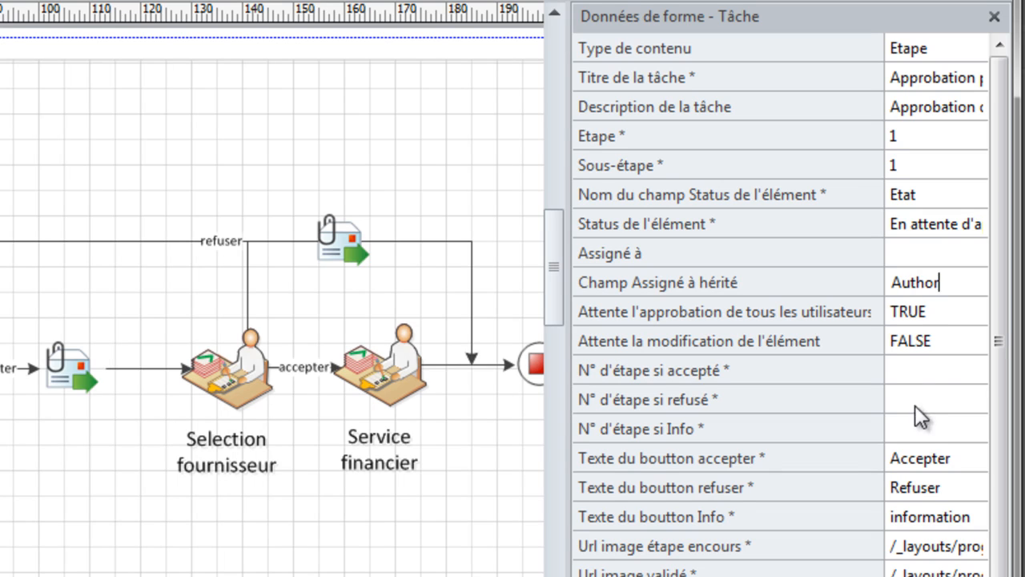
Set the task's N° d'étape si accepté to 2, N° d'étape si refusé to 0 and N° d'étape si Info to 5.
drag(999, 340, 999, 367)
click(908, 343)
text(2)
click(908, 405)
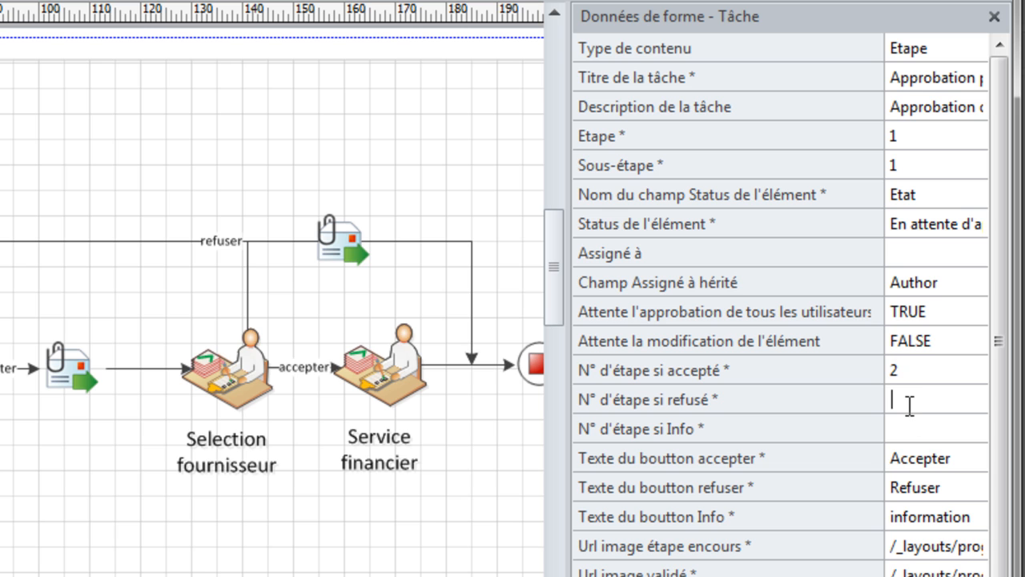
text(0)
click(919, 430)
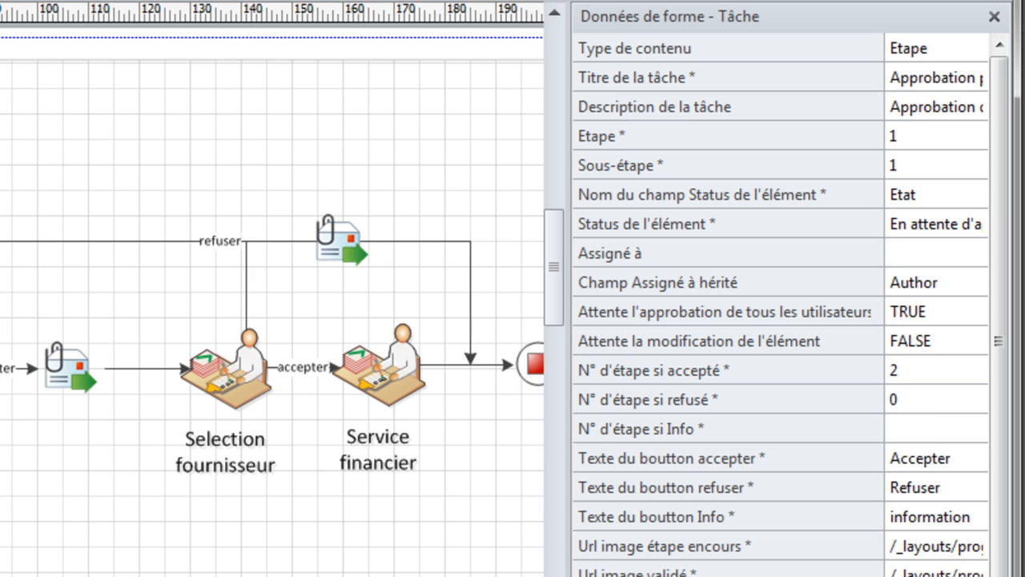
scroll(272, 320, right, 2)
scroll(272, 321, right, 2)
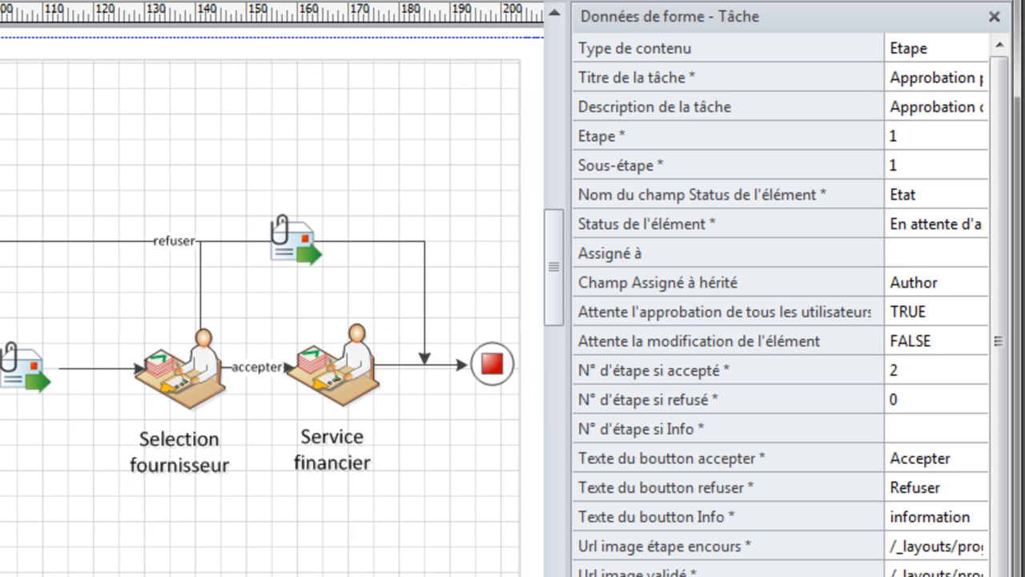
scroll(273, 320, left, 3)
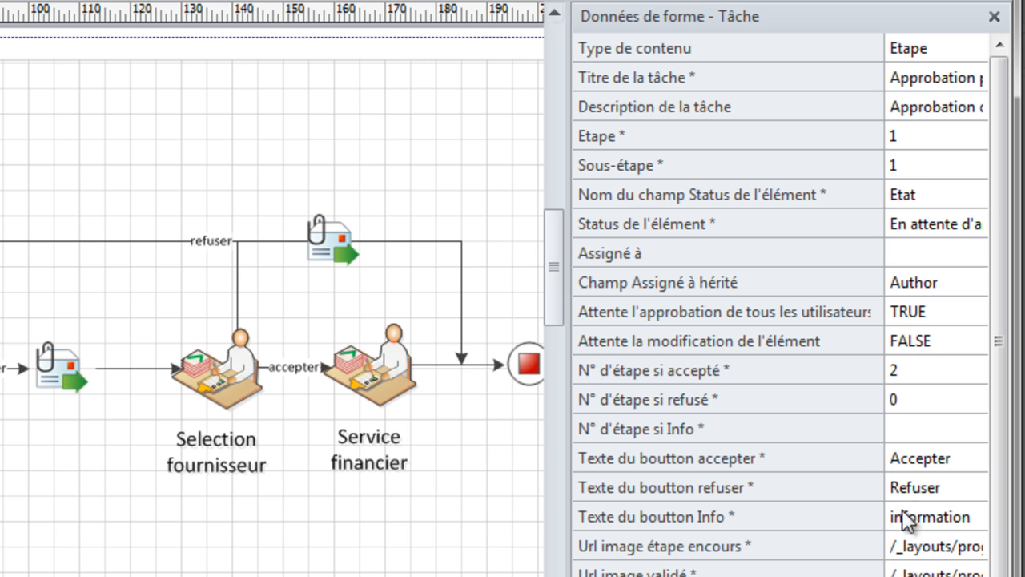
text(5)
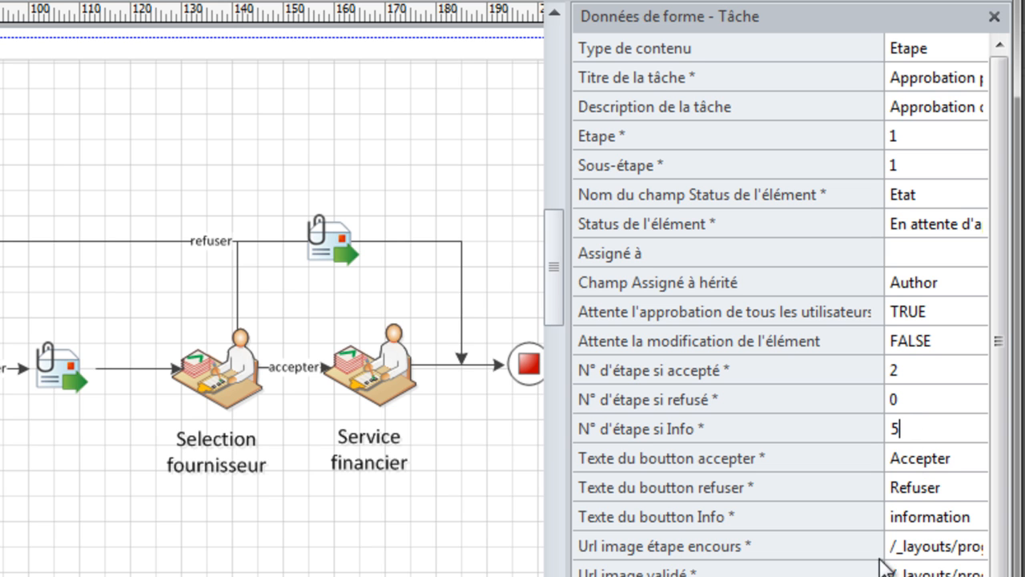
Change the task's Texte du boutton accepter to "Approuver".
drag(996, 530, 998, 549)
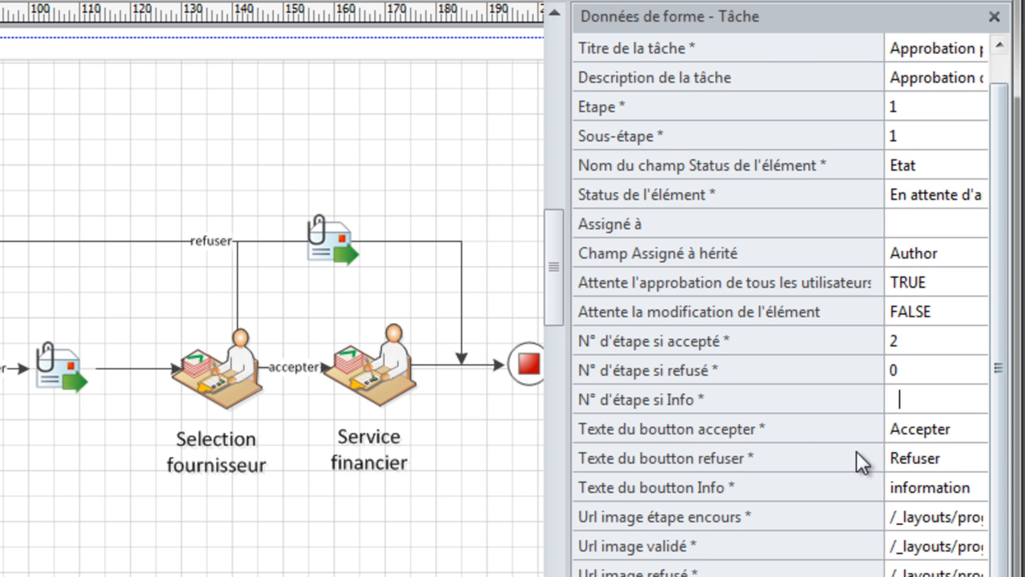
click(956, 432)
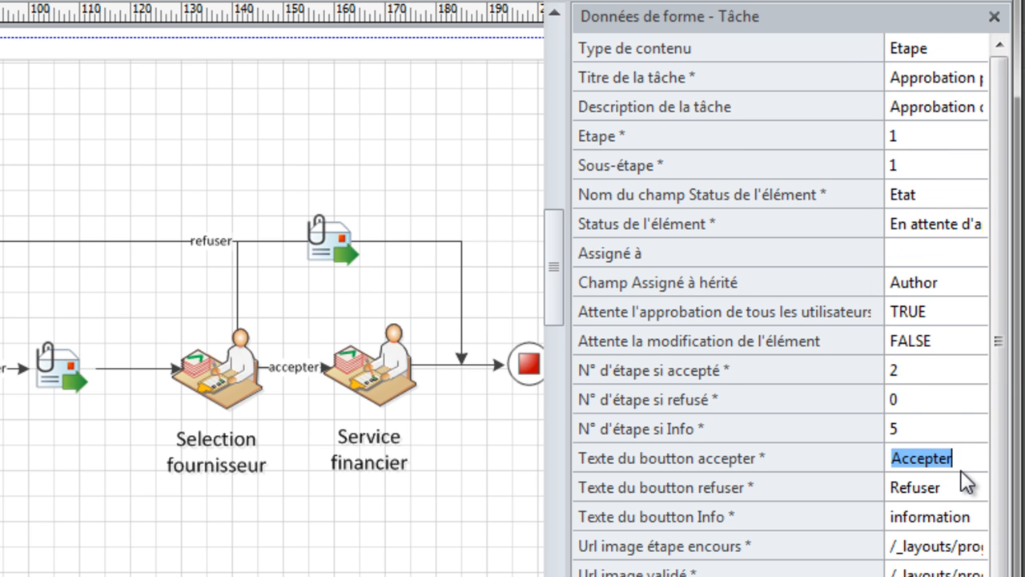
click(961, 470)
key(BackSpace)
key(BackSpace)
key(BackSpace)
key(BackSpace)
key(BackSpace)
key(BackSpace)
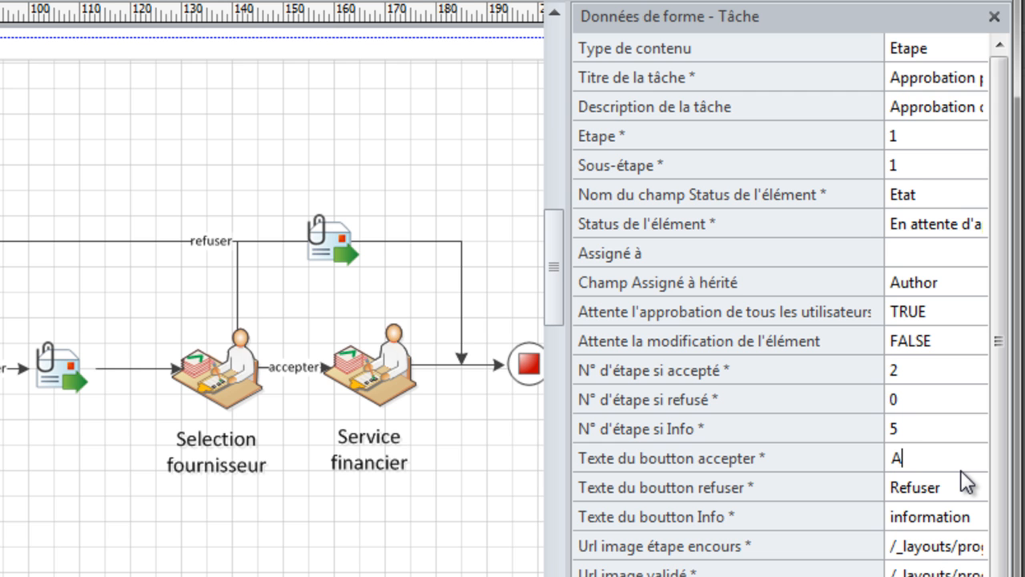
text(pproouver)
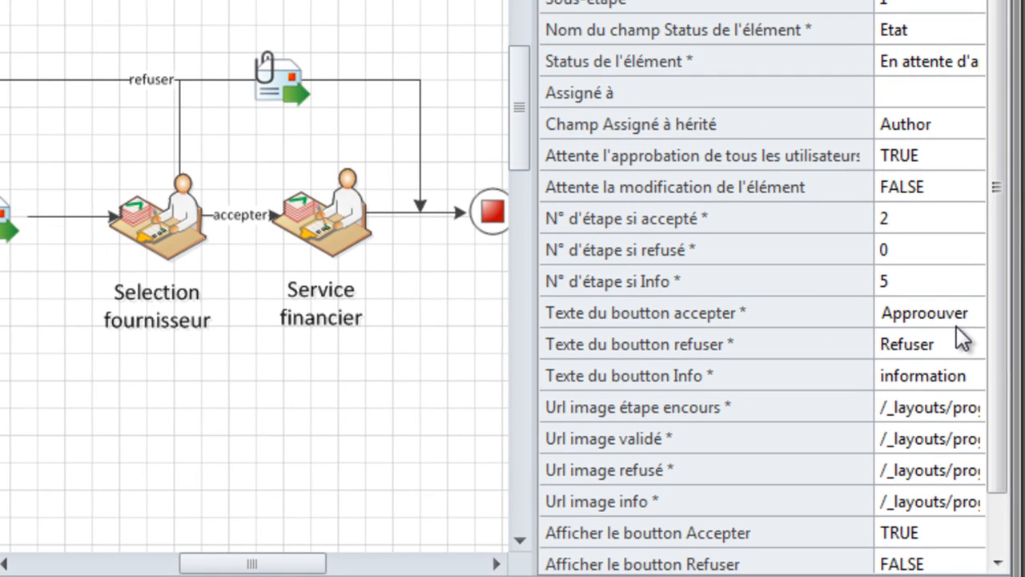
key(Left)
key(Left)
key(Left)
key(Left)
key(Left)
key(BackSpace)
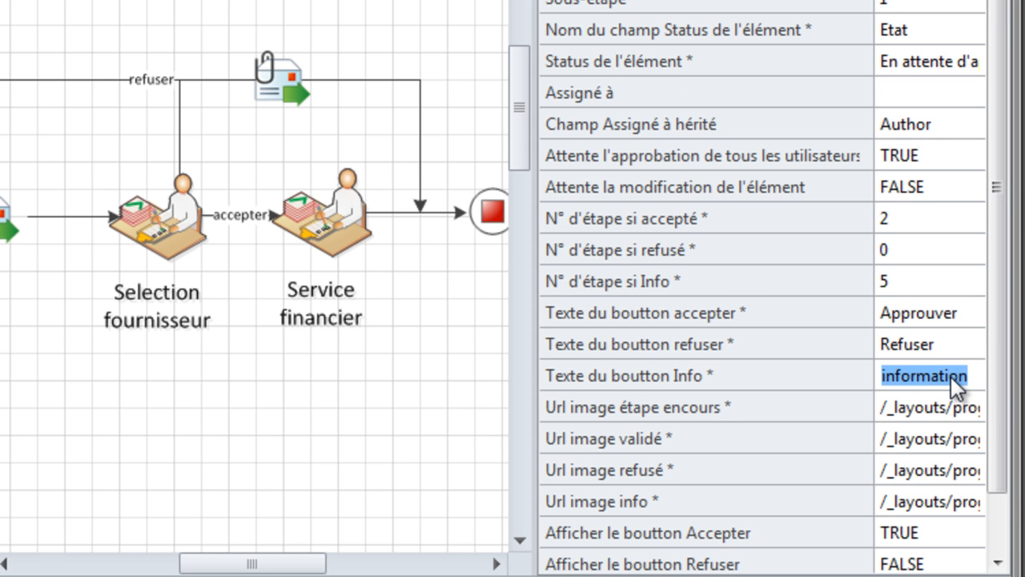
Set the task's Texte du boutton Info to "A modifier" and change its Afficher le boutton Info option.
text(A mo)
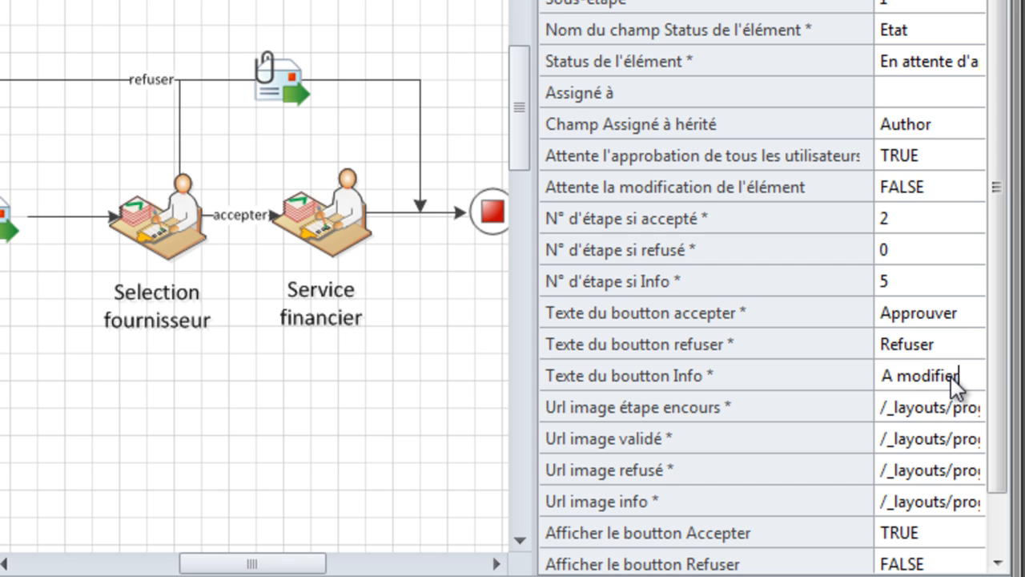
text(difier)
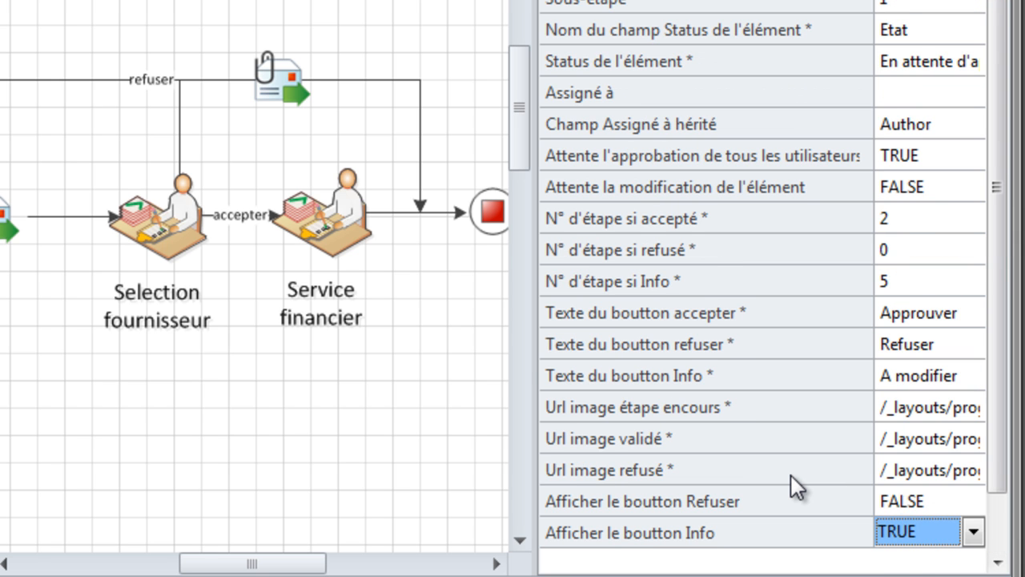
click(913, 469)
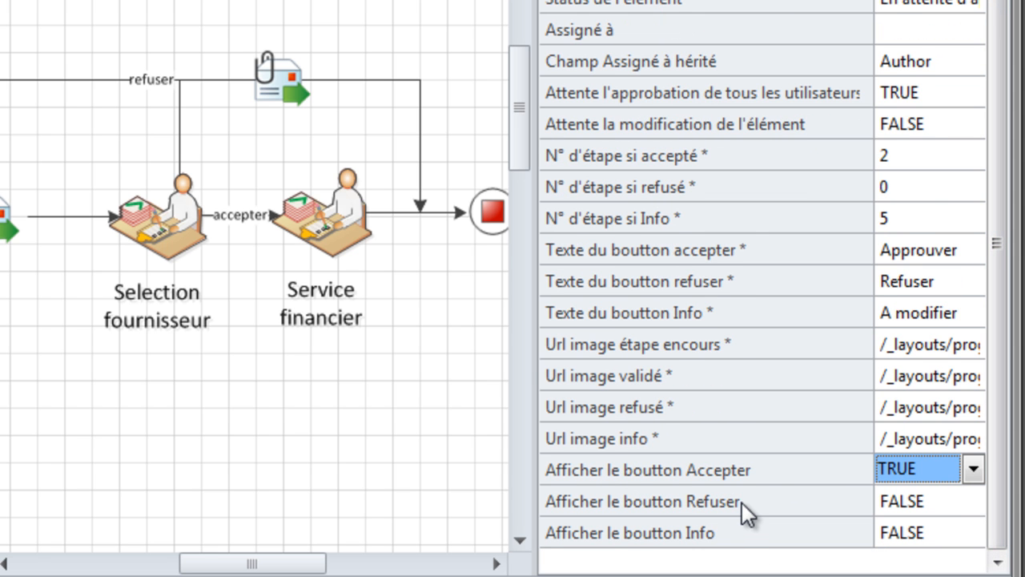
click(975, 533)
click(973, 533)
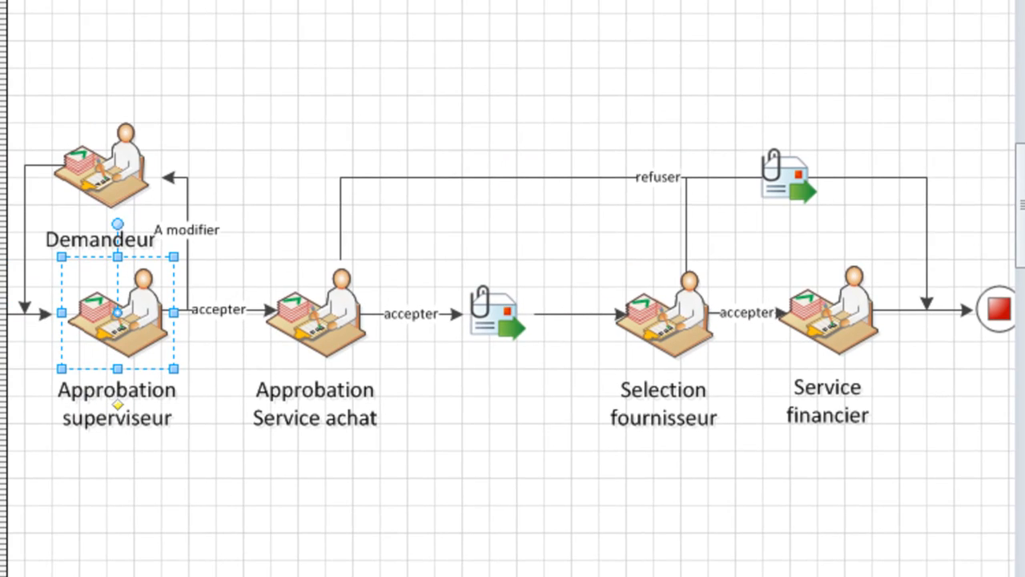
Set the Titre de la tâche of the Approbation Service achat task to "Approbation par le service achat".
click(461, 551)
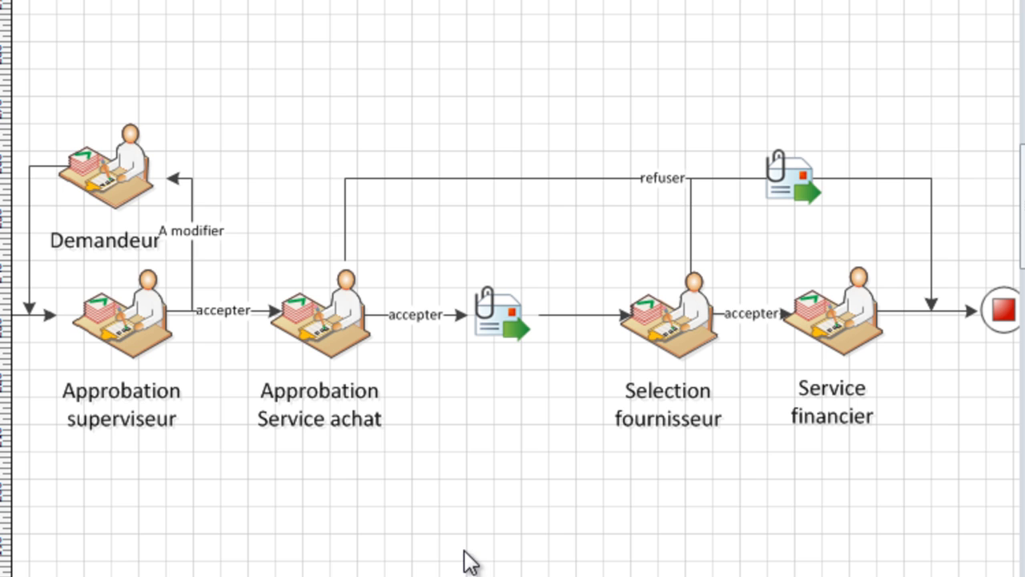
click(339, 320)
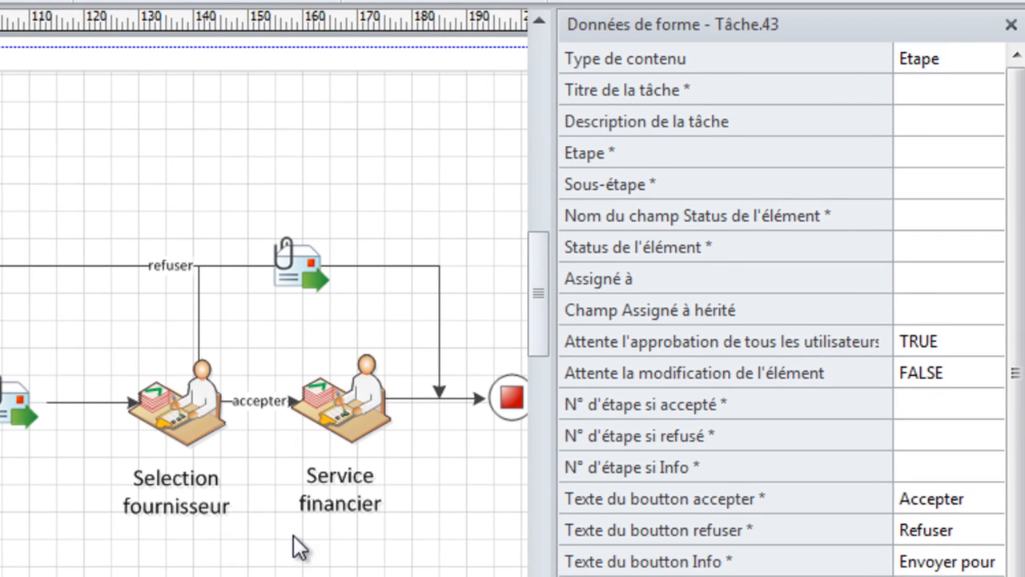
click(941, 89)
text(Approbat)
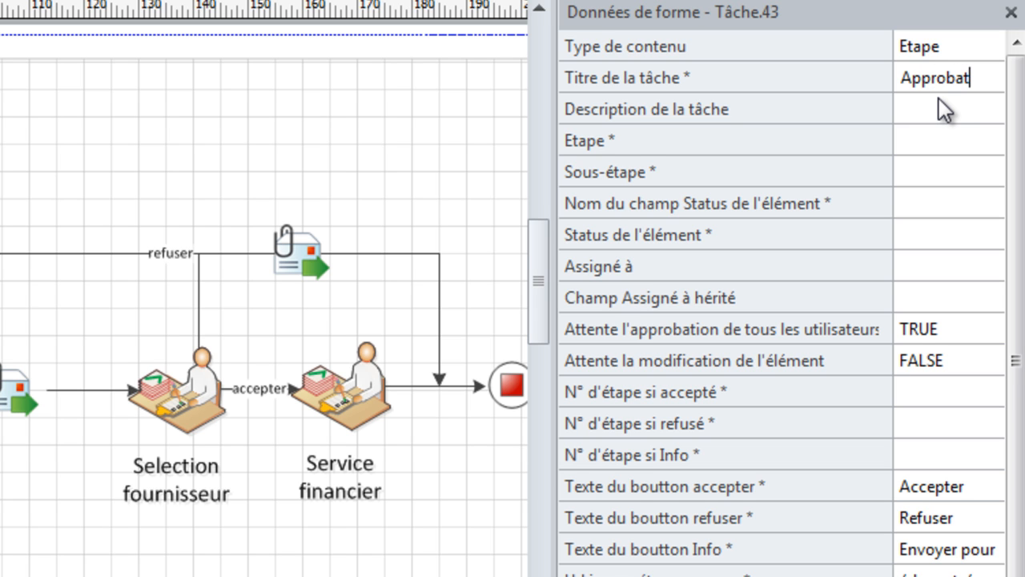
text(ion par le ser)
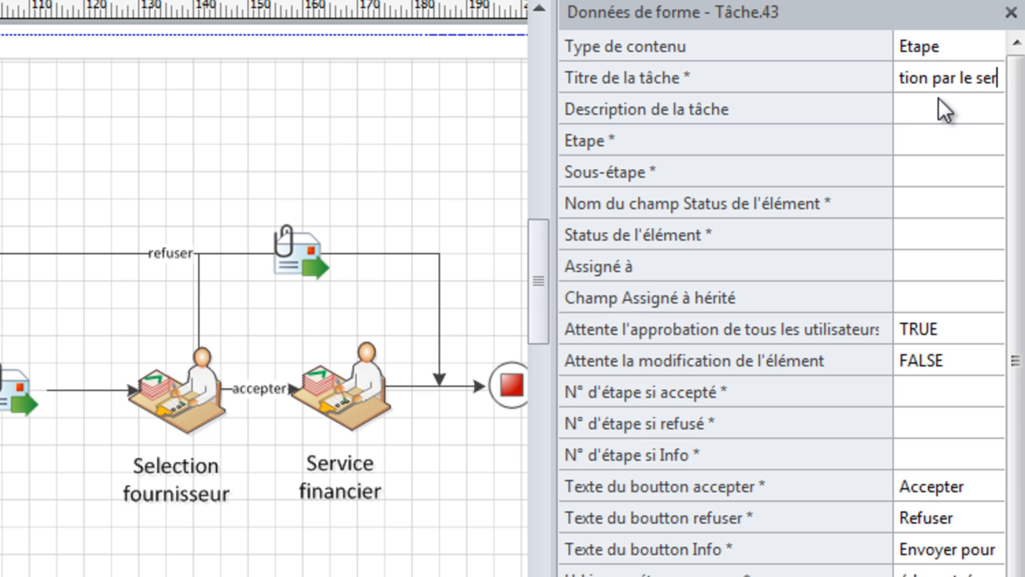
text(vice achat)
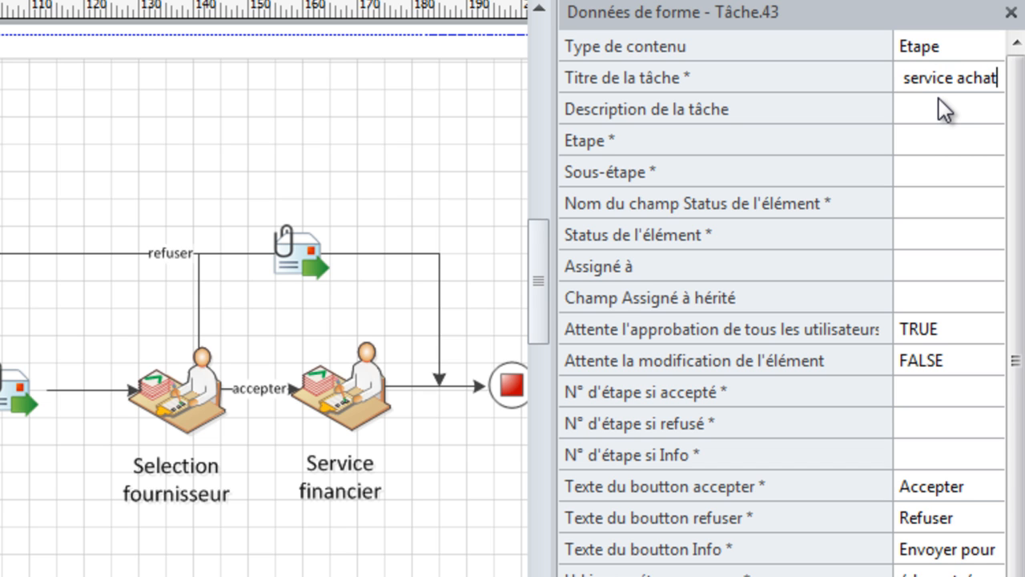
Enter "Approbation de la demande d'achat par le service achat" as the Approbation Service achat task's Description de la tâche.
click(980, 111)
text(Approba)
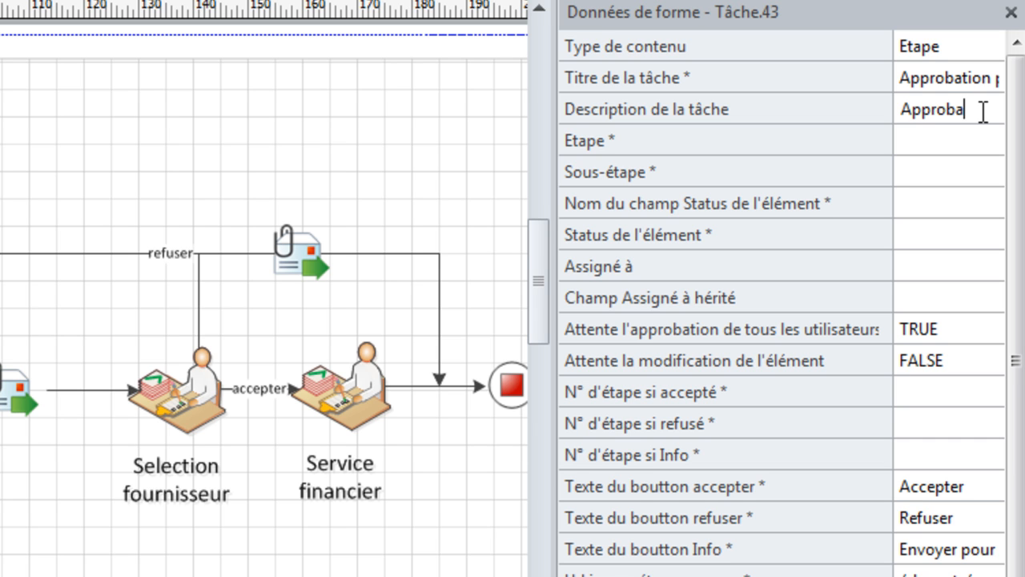
text(tion de)
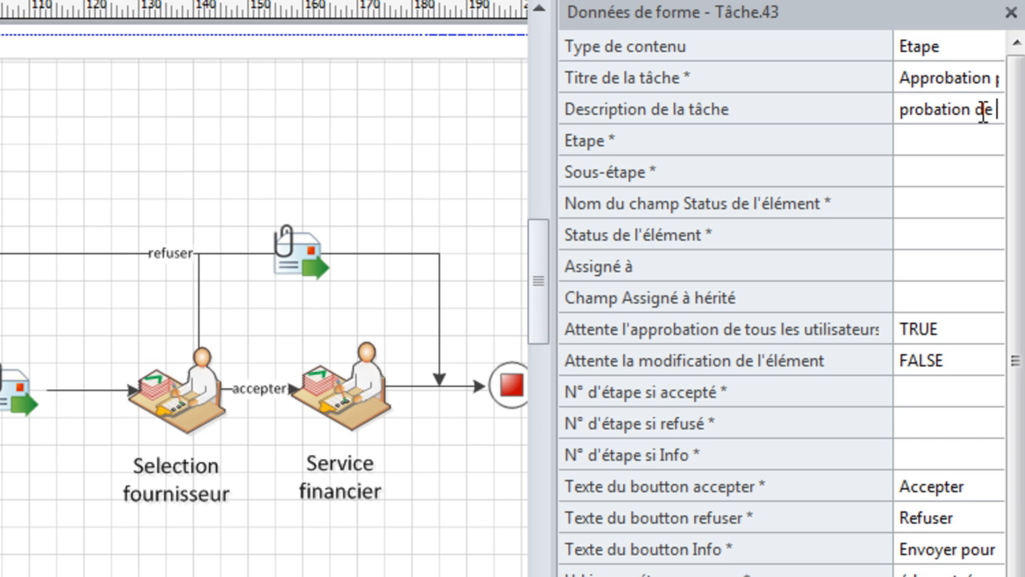
text( la deman)
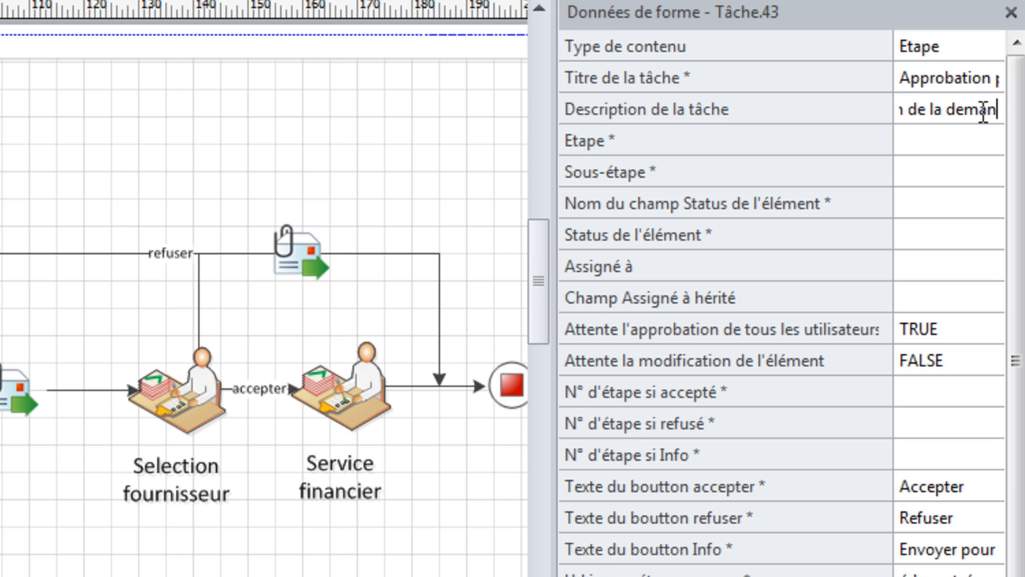
text(de d'a)
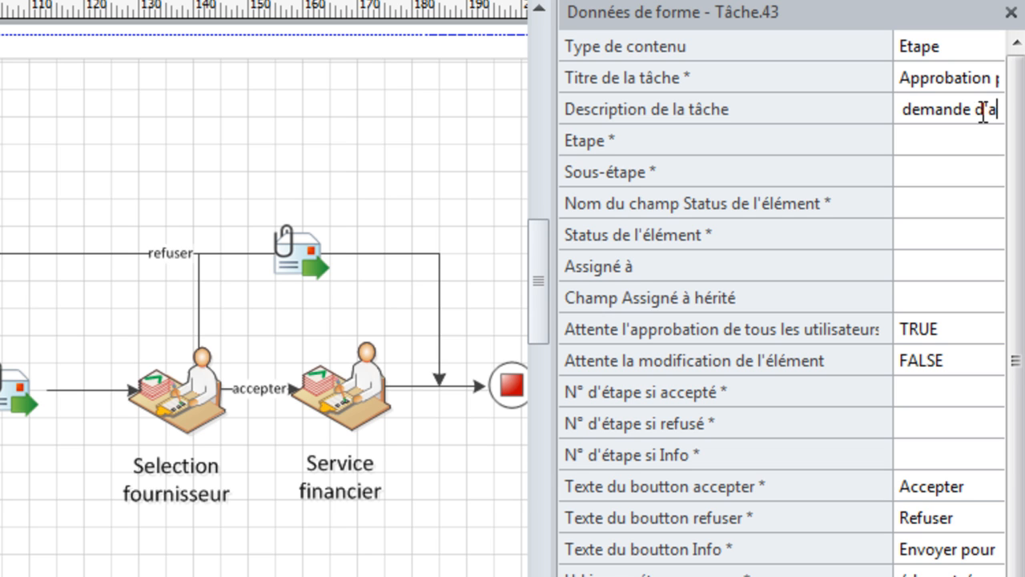
text(chat par)
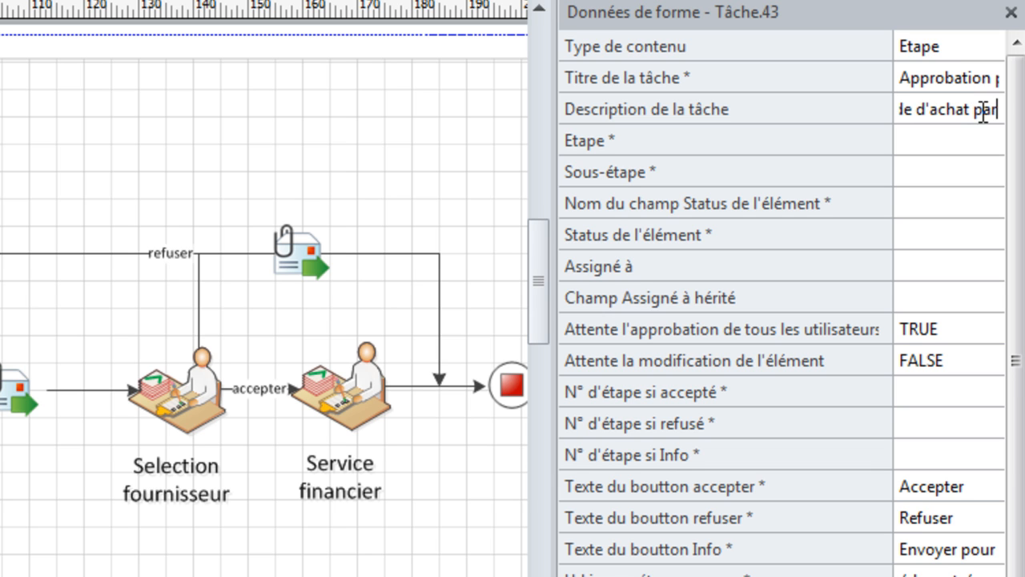
text( le serv)
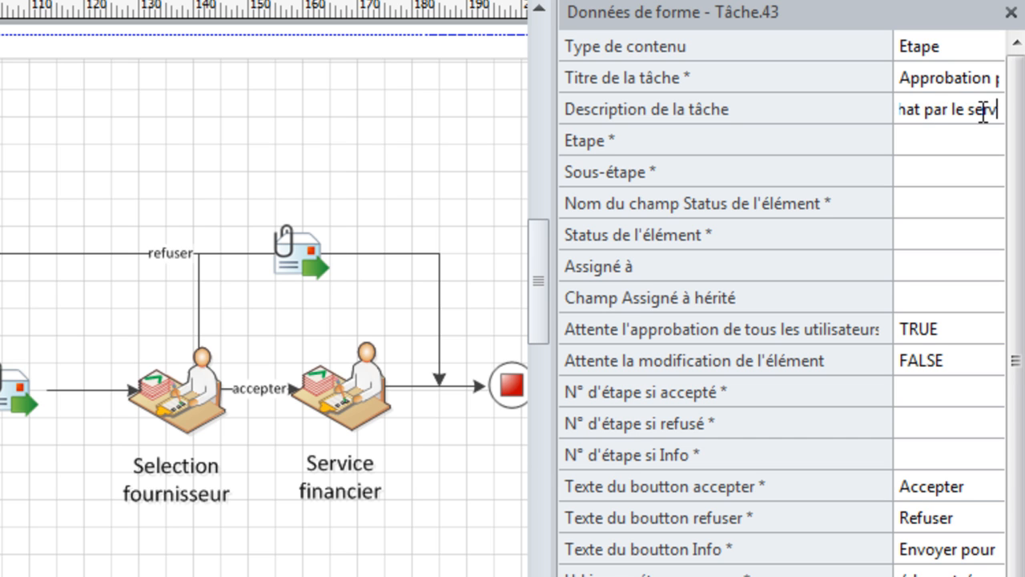
text(ice achat)
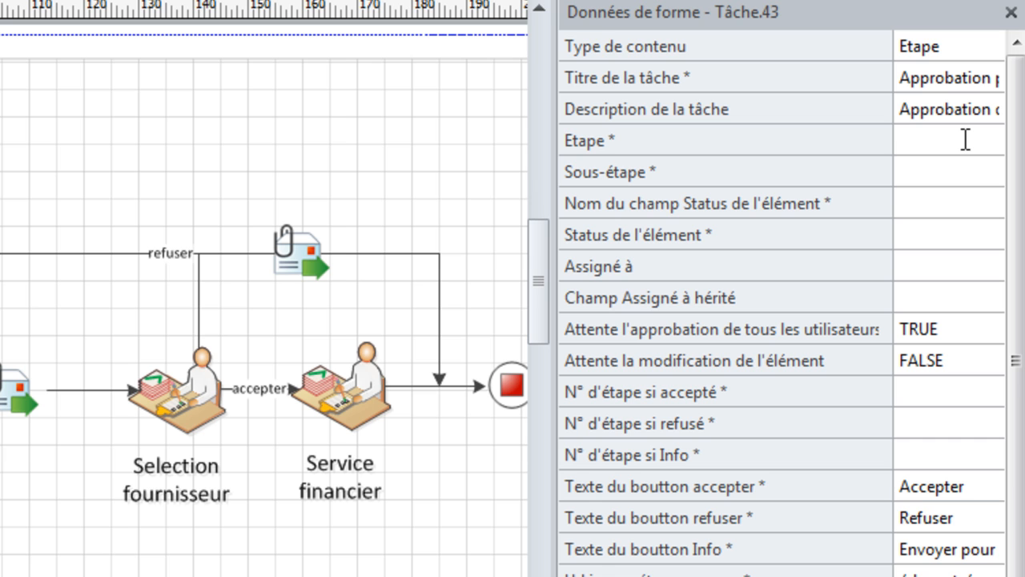
Set the Approbation Service achat task's Etape to 2, Sous-étape to 1 and Nom du champ Status de l'élément to Etat.
text(2)
click(931, 170)
text(2)
text(1)
click(951, 201)
text(Etat)
Set the Approbation Service achat task's Status de l'élément to "En attente d'approbation par le service achat".
click(946, 239)
text(E)
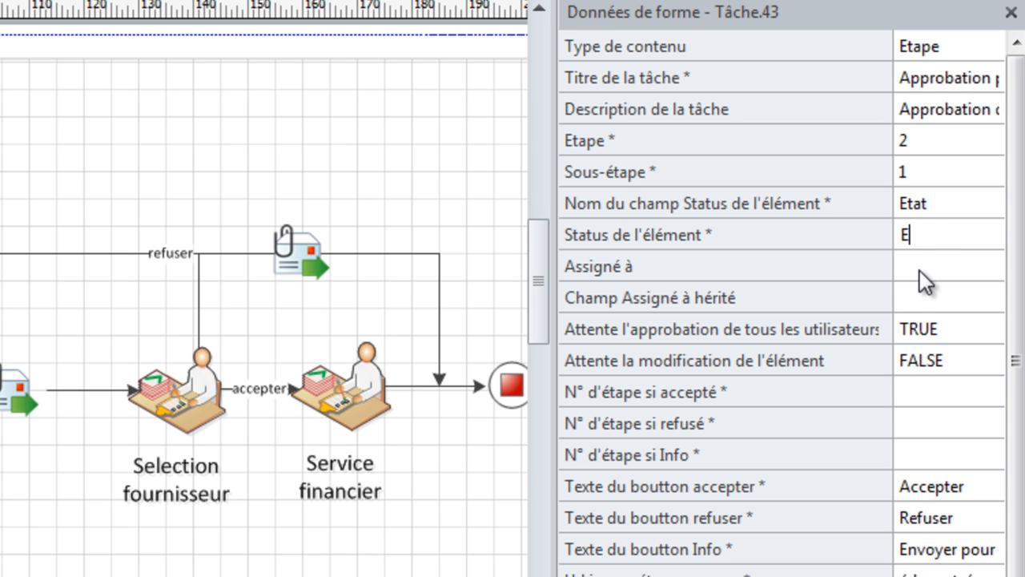
text(n attnet)
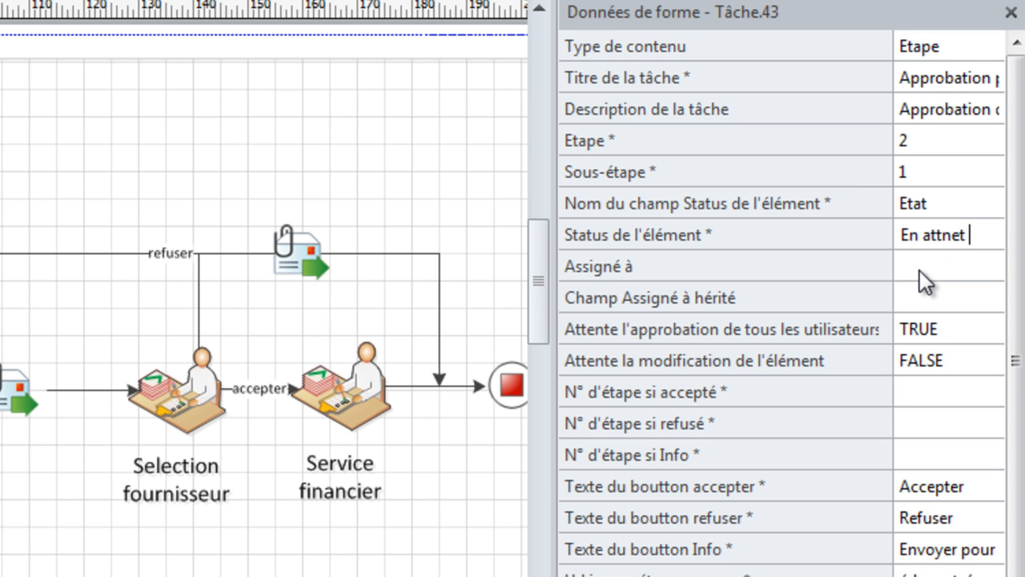
key(BackSpace)
key(BackSpace)
key(BackSpace)
text(ente)
text( d'ap)
text(probat)
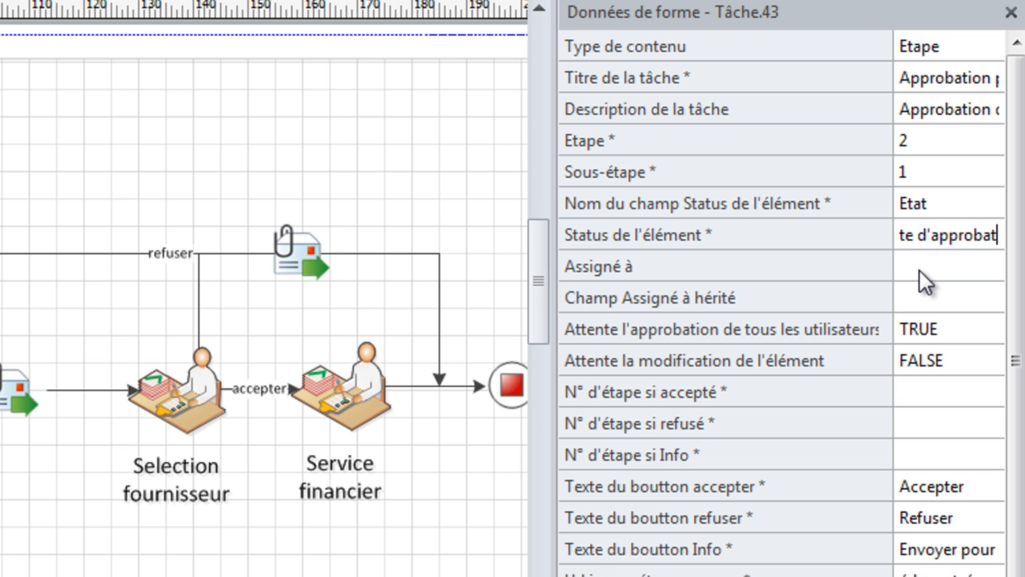
text(ion par )
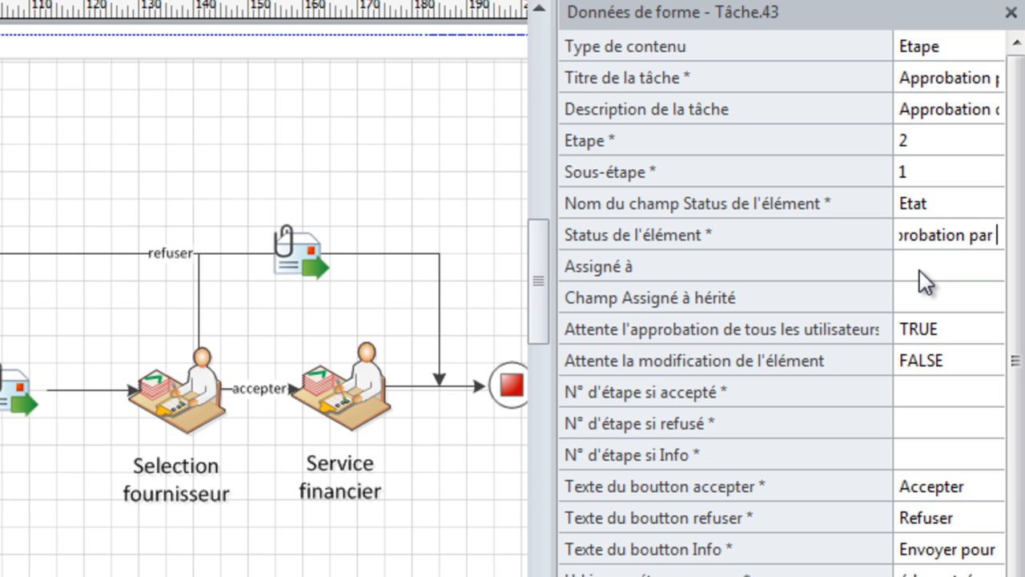
text(le servi)
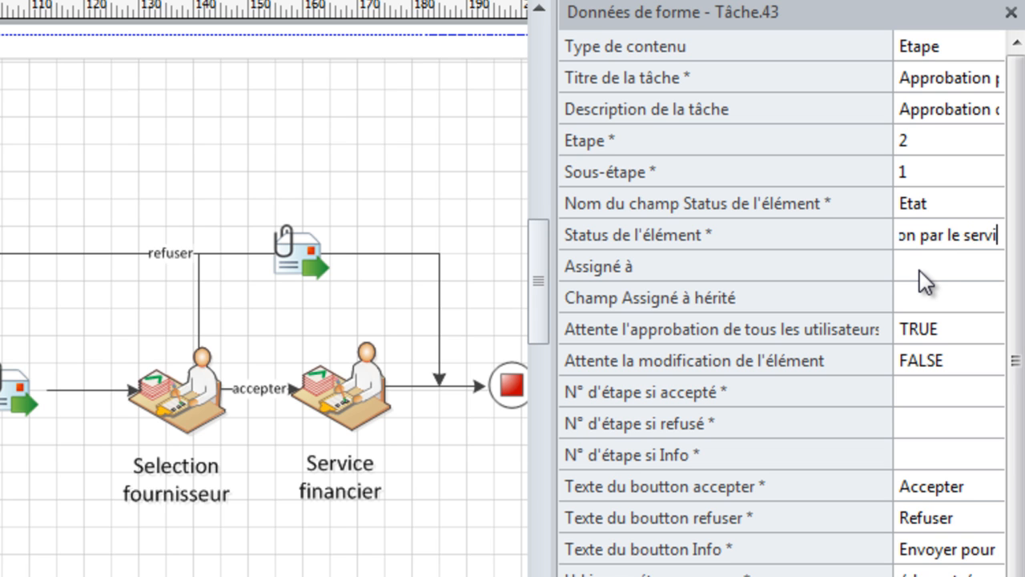
text(ce achat)
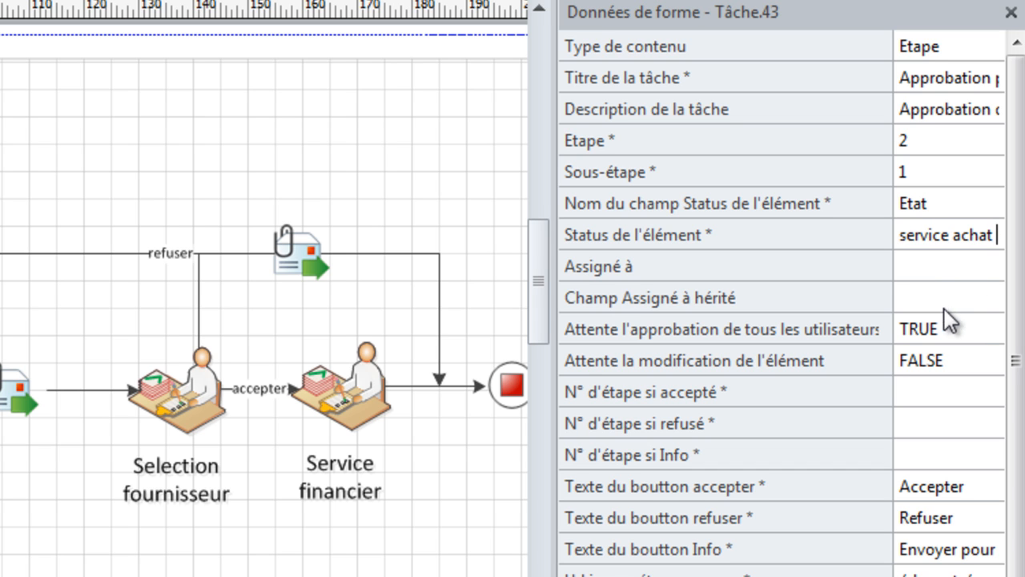
Set the Approbation Service achat task's Champ Assigné à hérité to Author, with step numbers 3 if accepté, 6 if refusé and 0 if Info.
click(939, 291)
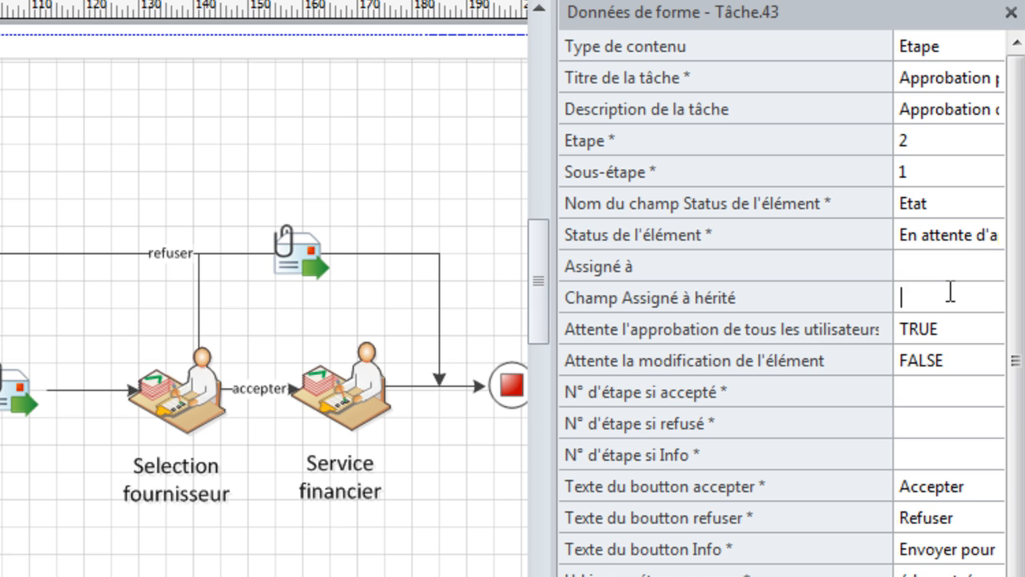
text(Author)
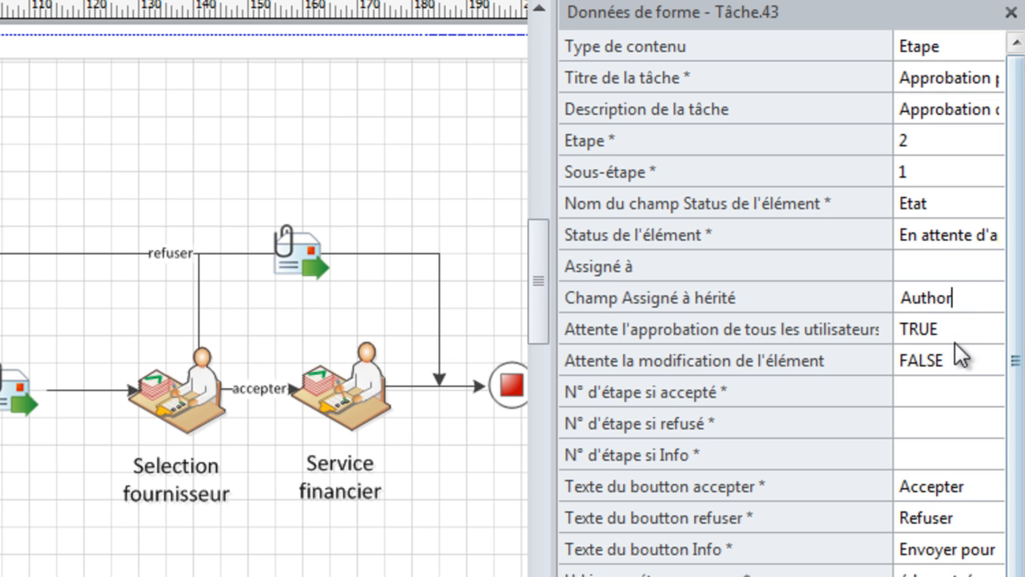
click(929, 390)
text(3)
click(933, 421)
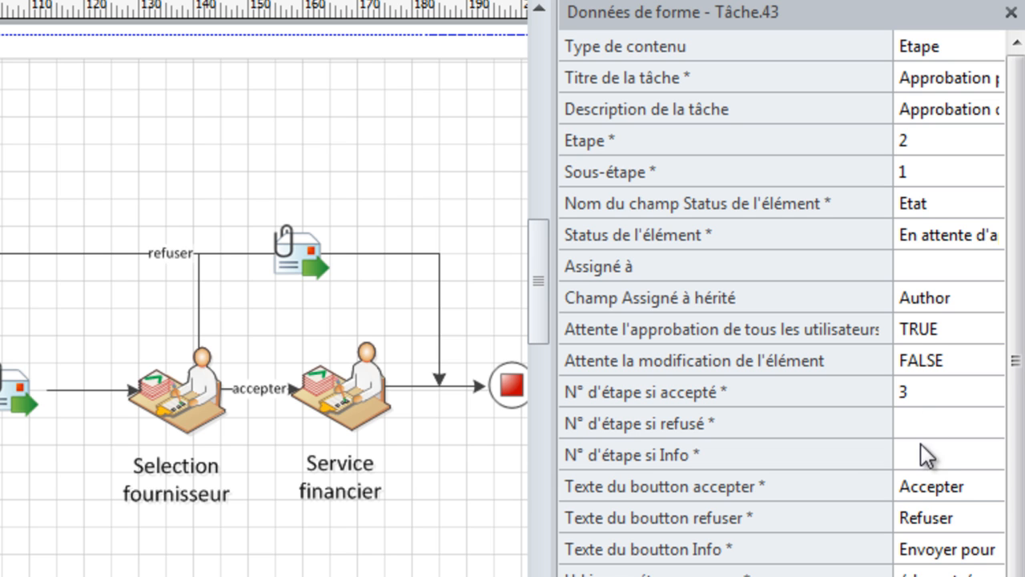
text(6)
click(924, 458)
text(0)
Change the Approbation Service achat task's Texte du boutton accepter to "Approuver".
click(969, 488)
click(968, 489)
key(BackSpace)
key(BackSpace)
key(BackSpace)
key(BackSpace)
key(BackSpace)
key(BackSpace)
key(BackSpace)
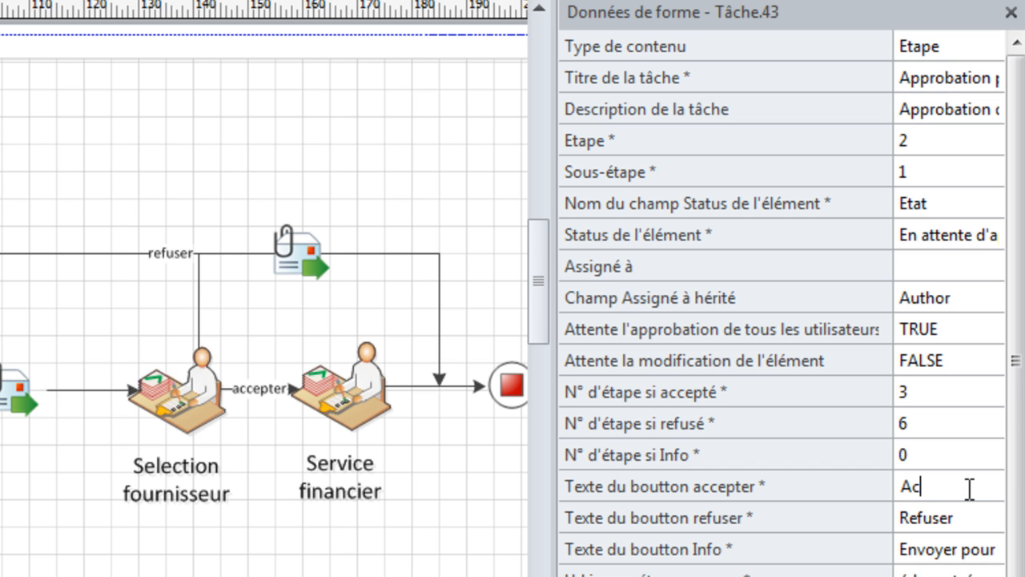
text(pprouver)
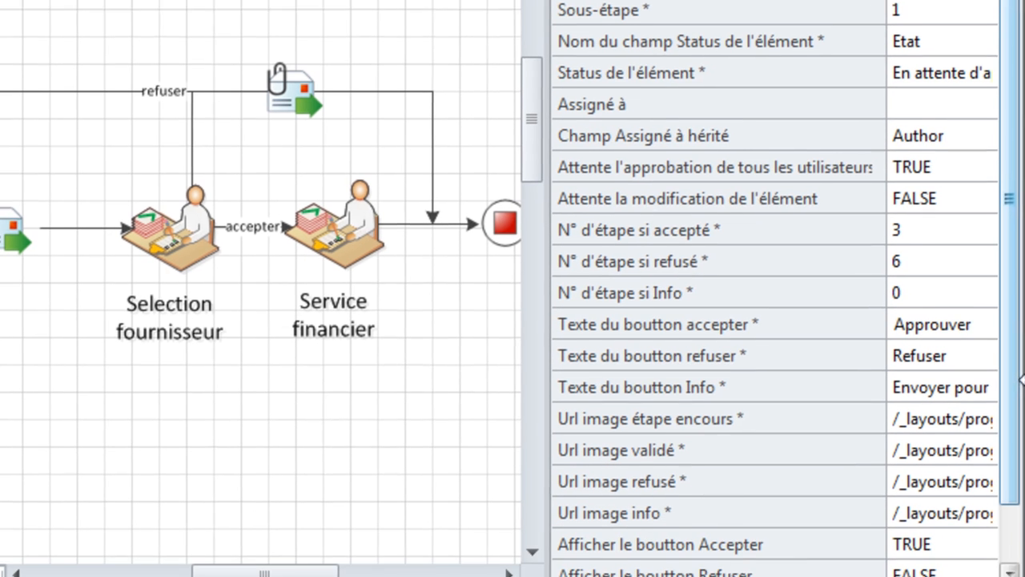
Set Afficher le boutton Refuser to TRUE for the Approbation Service achat task and deselect the shape.
drag(1017, 386, 1018, 469)
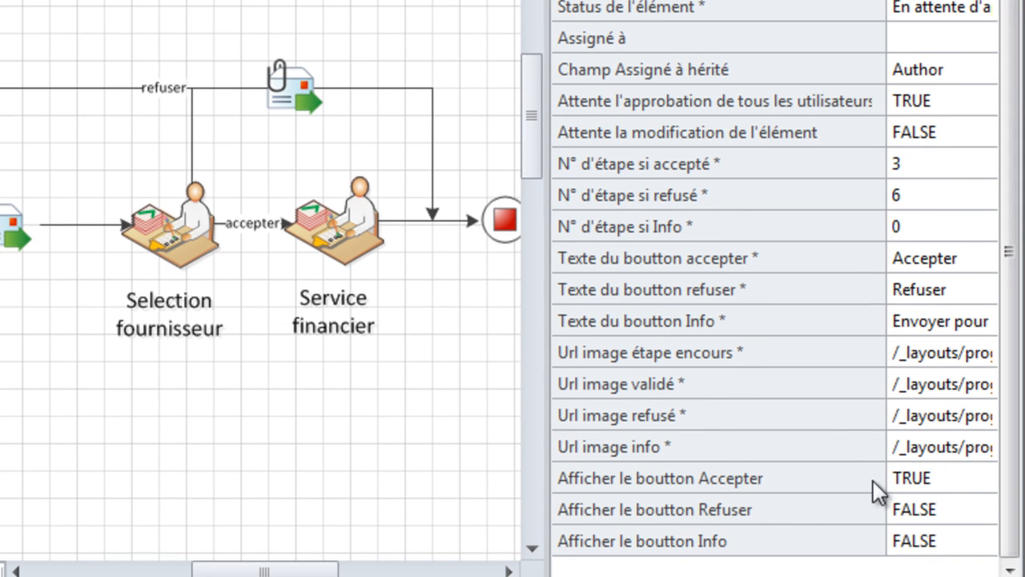
click(973, 482)
drag(1018, 495, 1021, 568)
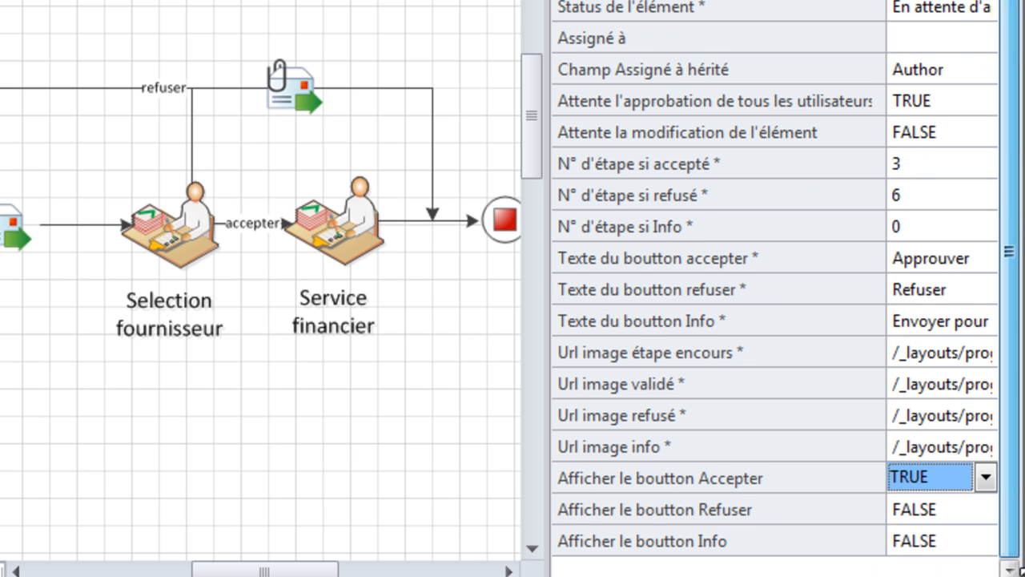
click(988, 516)
click(988, 517)
click(960, 551)
drag(1011, 498, 1017, 543)
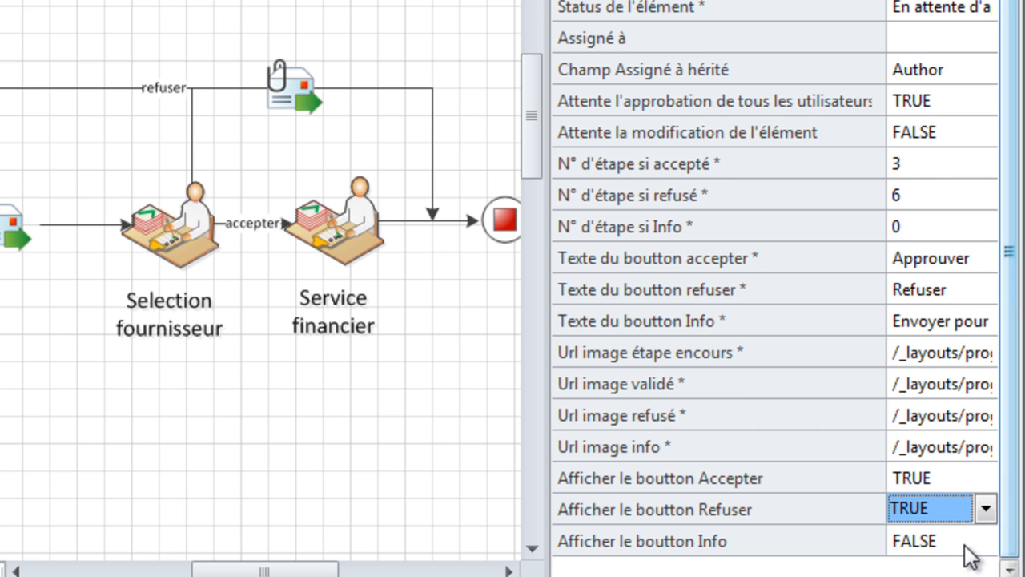
click(323, 459)
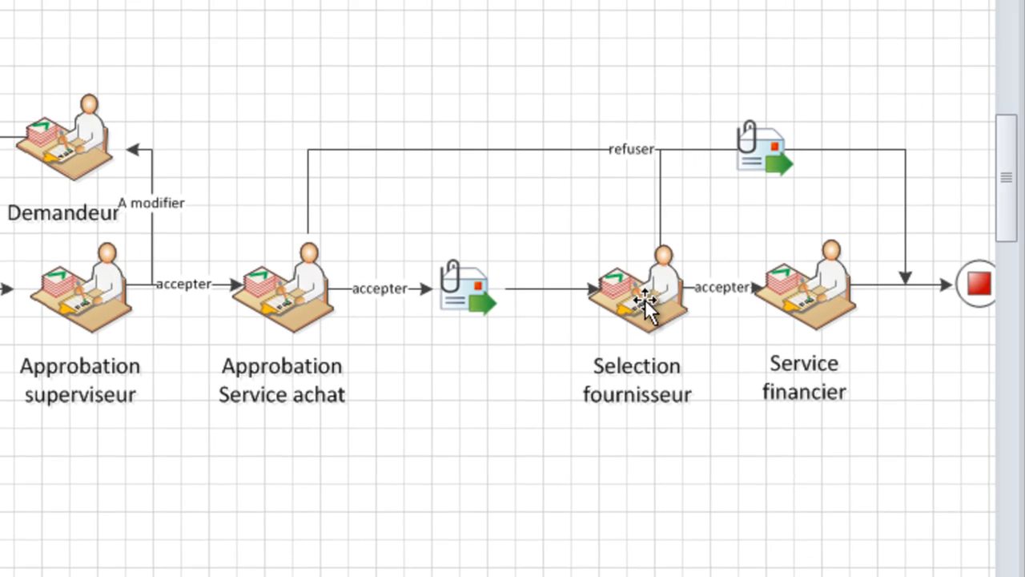
Set the Titre de la tâche of the Selection fournisseur task to "Selection de fournisseur".
click(644, 299)
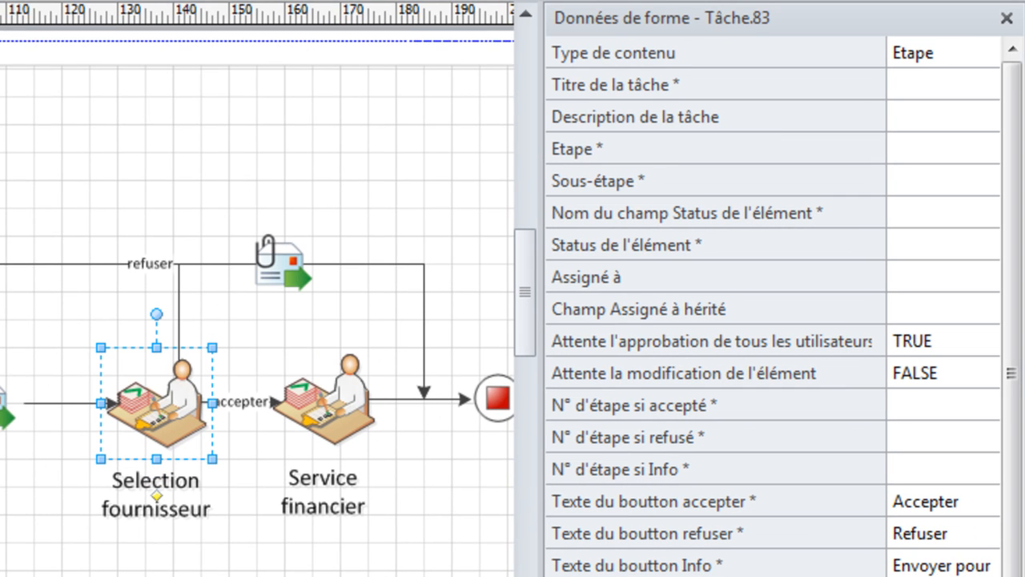
click(947, 83)
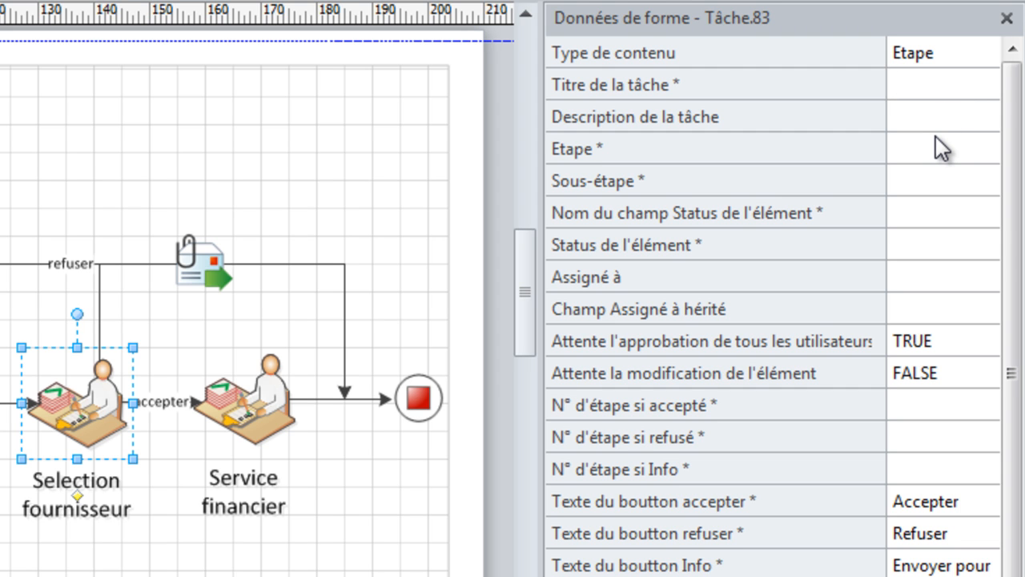
text(Sele)
text(ction de )
text(fournisseu)
text(r)
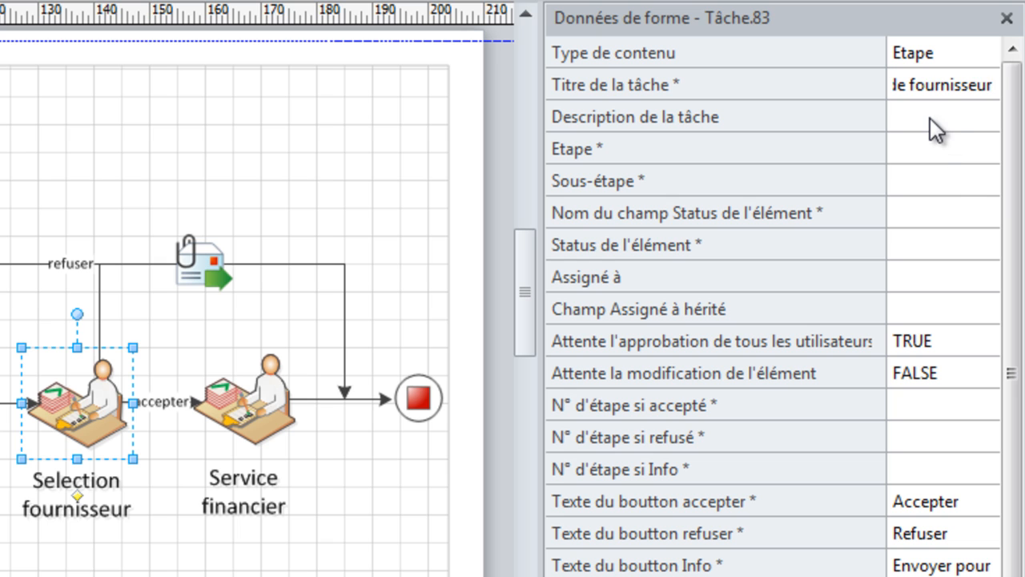
Enter "selection de fournissseur" as the Selection fournisseur task's Description de la tâche.
click(929, 118)
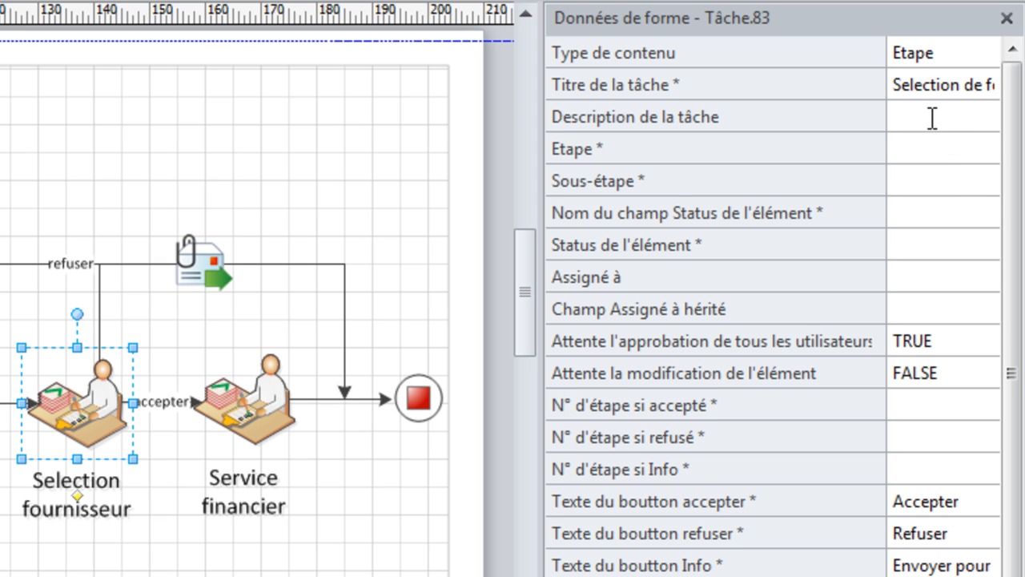
text(selecti)
text(on de fou)
text(rnss)
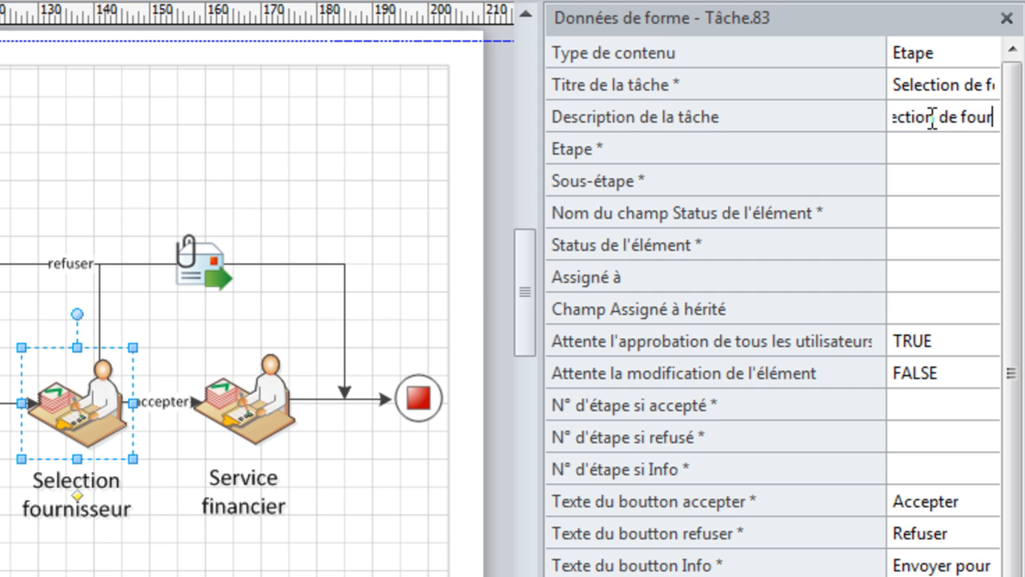
key(BackSpace)
key(BackSpace)
key(BackSpace)
text(nissseur)
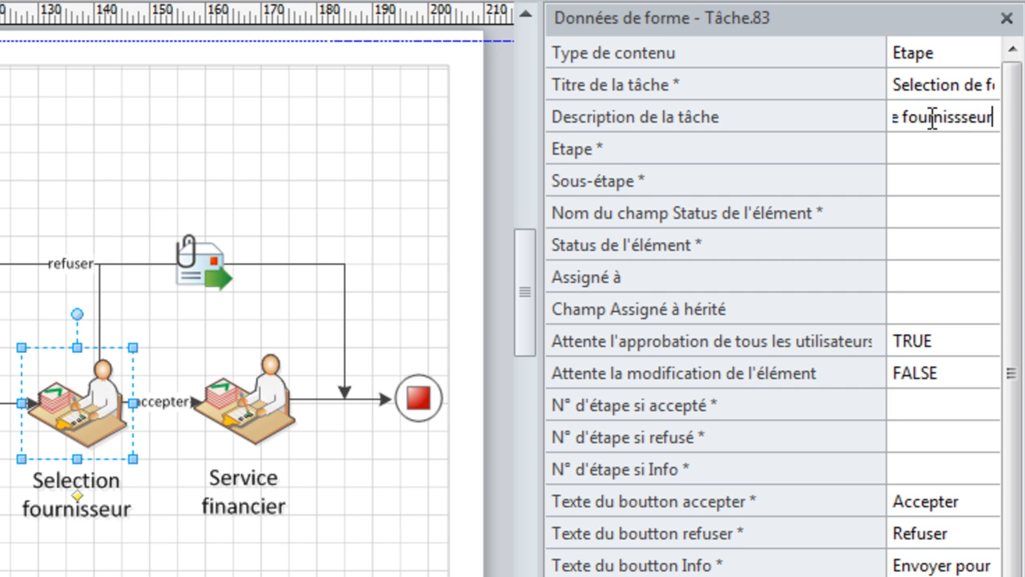
Set the Selection fournisseur task's Etape to 3, Sous-étape to 1 and Nom du champ Status de l'élément to Etat.
click(936, 145)
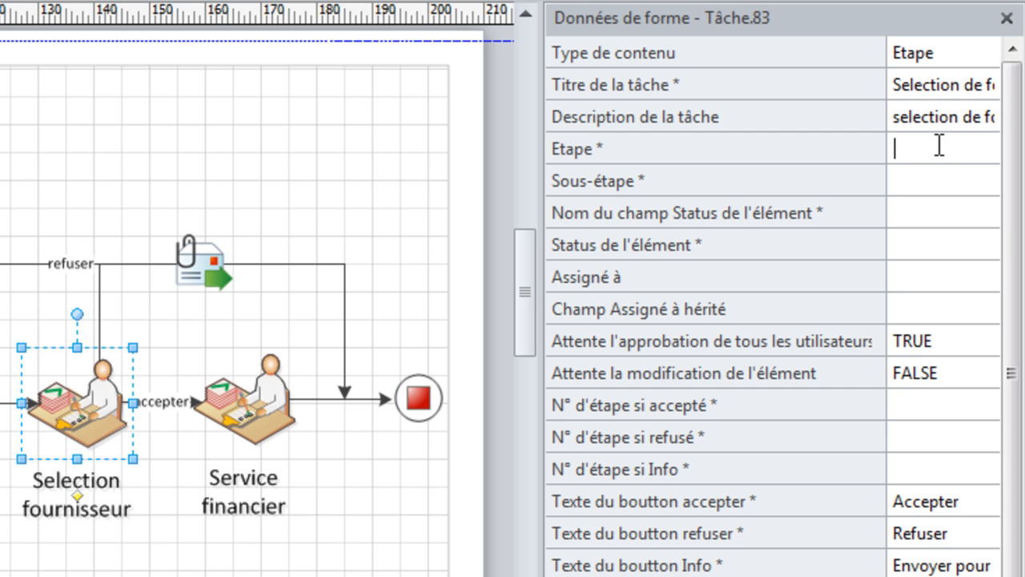
text(3)
click(917, 178)
text(1)
click(923, 213)
text(Etat)
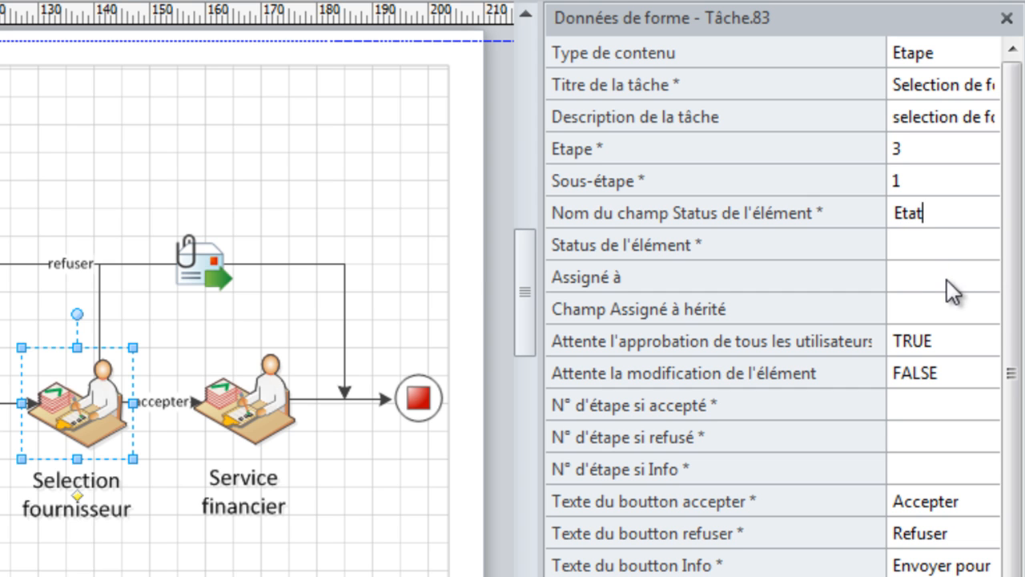
Set the Selection fournisseur task's Status de l'élément to "En attente de selection de fournisseur".
click(932, 245)
text(En atten)
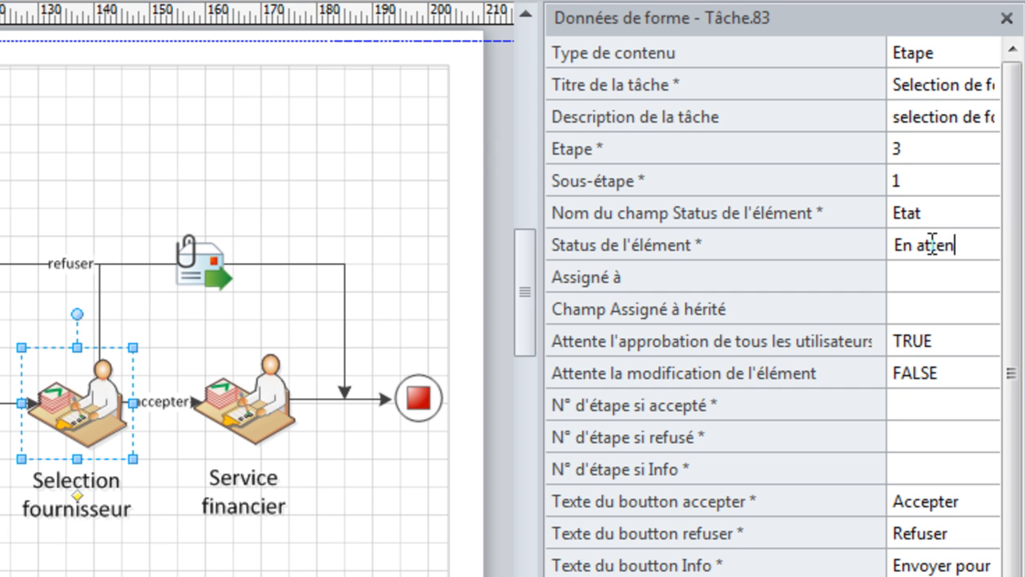
text(te de s)
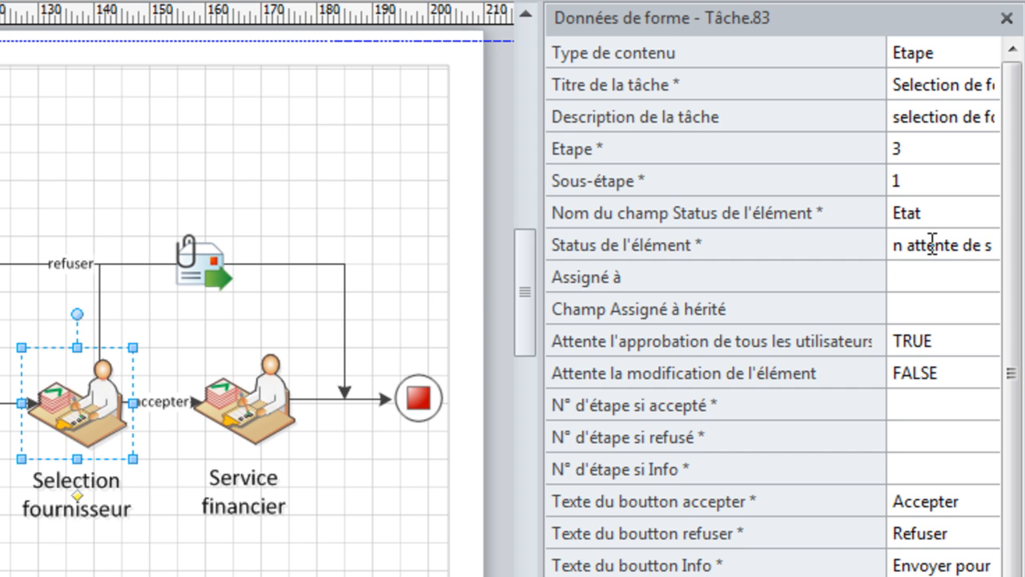
key(BackSpace)
key(BackSpace)
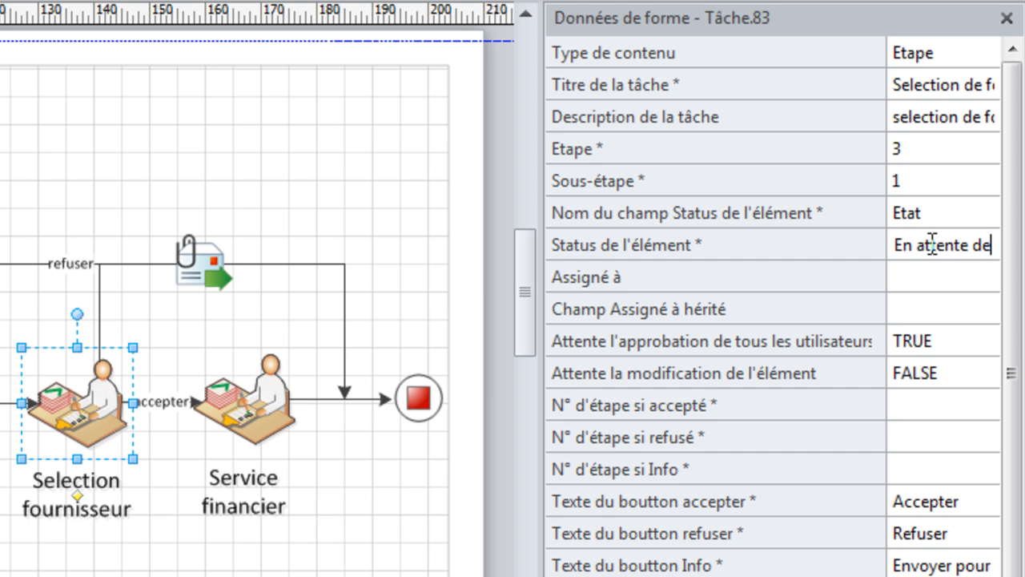
text(sel)
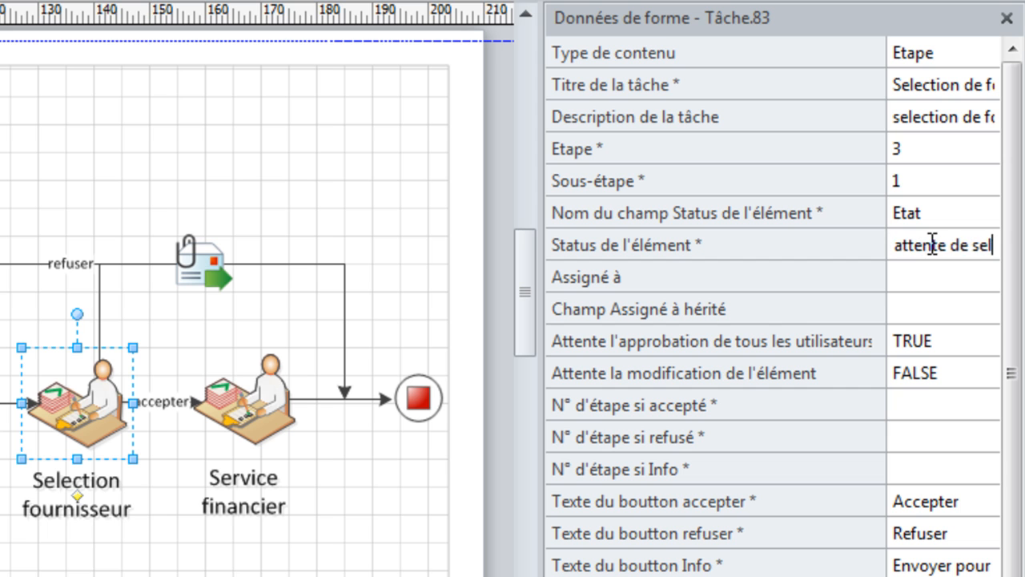
text(ection de)
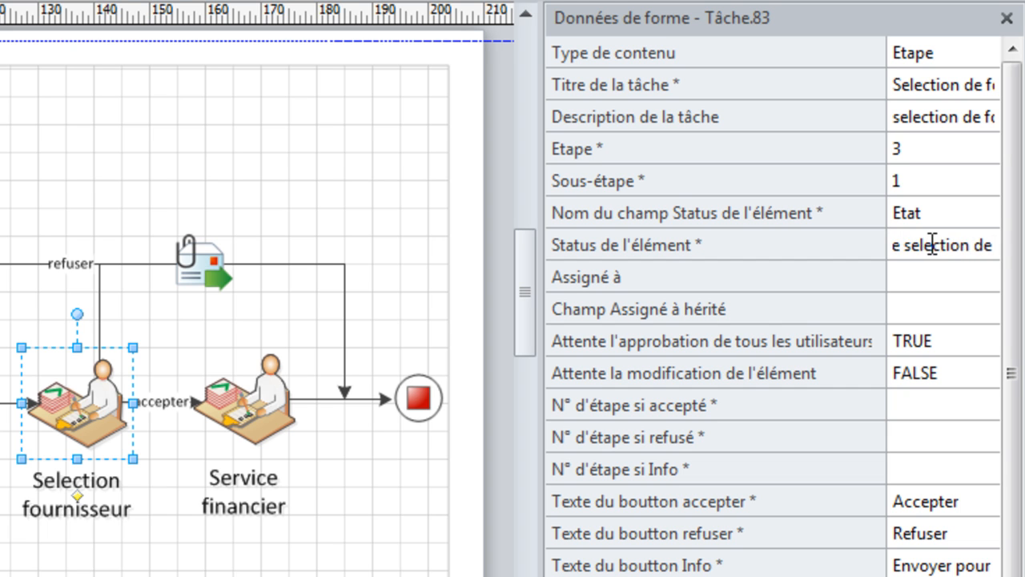
text( fournisseur)
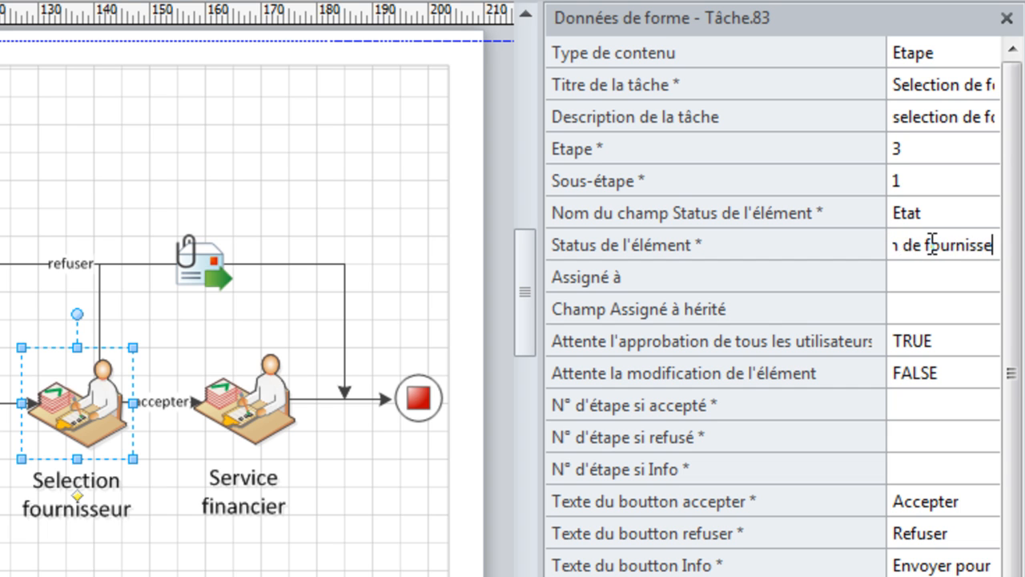
Set the Selection fournisseur task's Champ Assigné à hérité to Author, with step numbers 4 if accepté, 6 if refusé and 0 if Info.
click(946, 314)
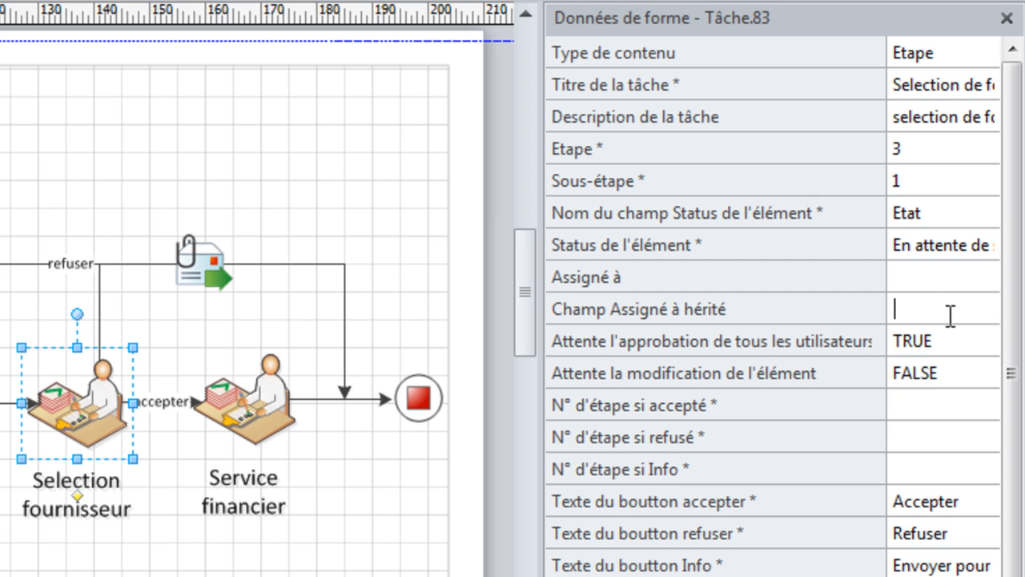
text(Author)
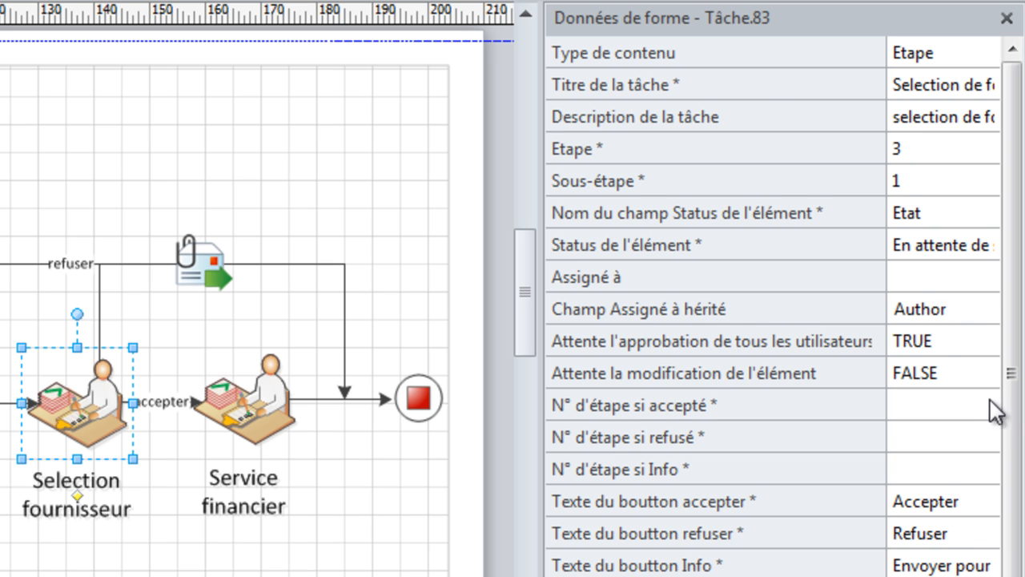
scroll(1015, 400, down, 1)
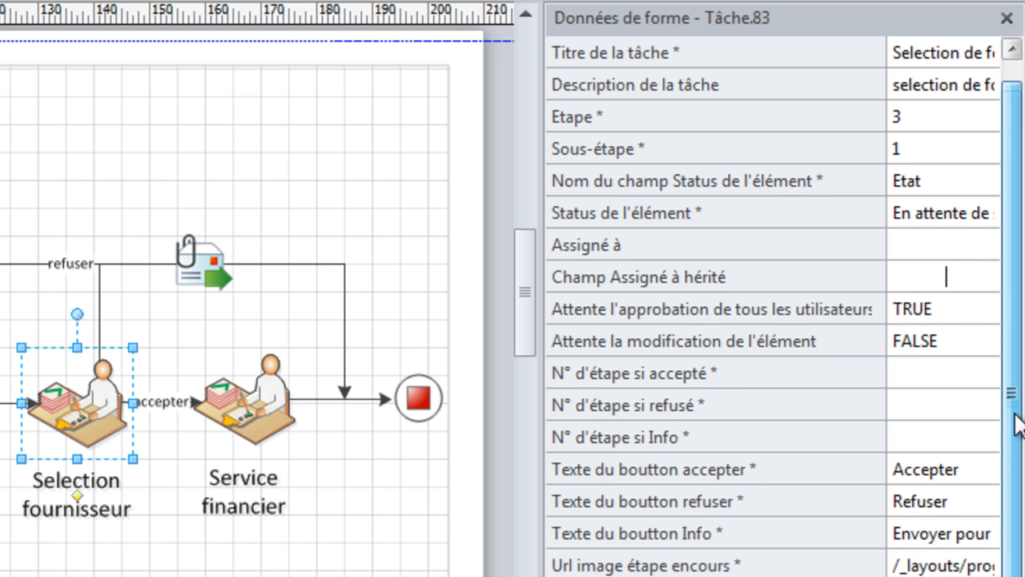
click(923, 378)
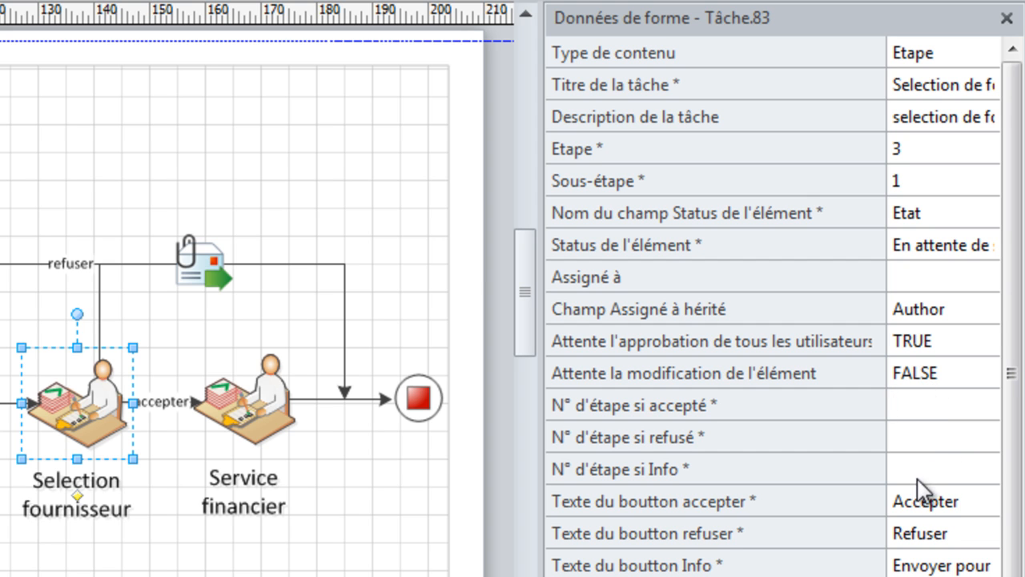
text(4)
click(922, 443)
text(6)
scroll(1013, 513, down, 1)
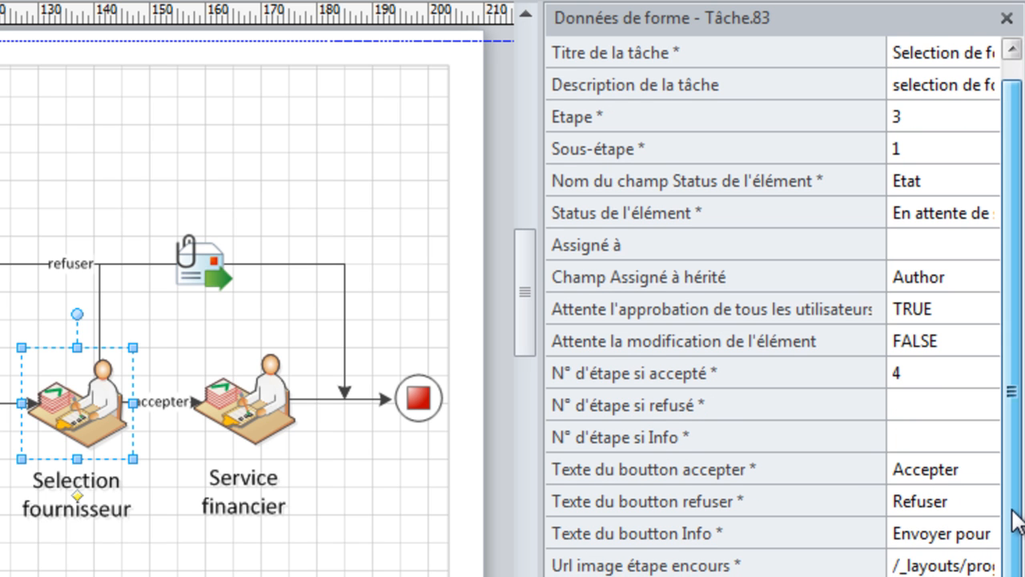
click(916, 440)
text(0)
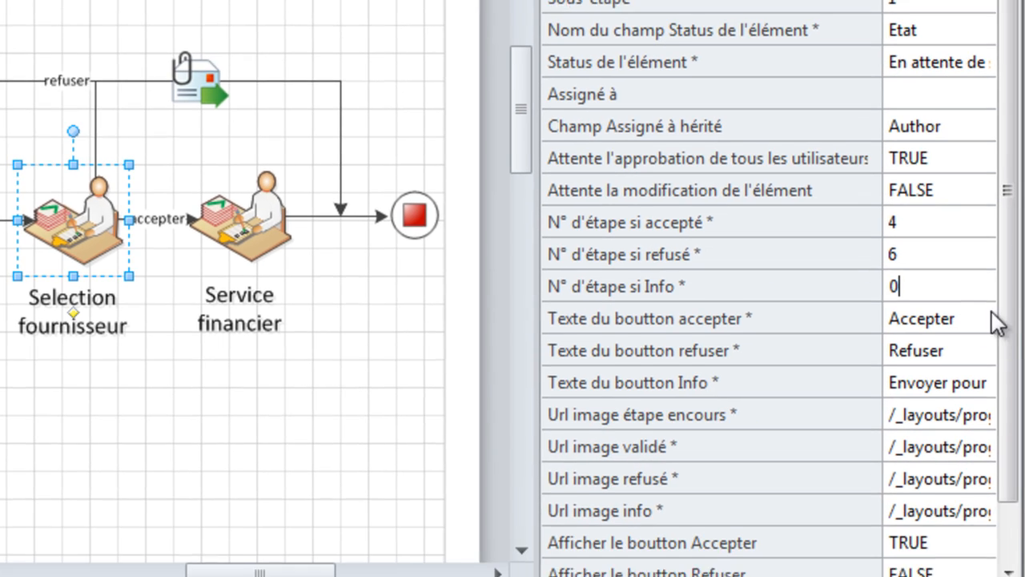
Set Afficher le boutton Refuser to TRUE for the Selection fournisseur task and deselect the shape.
scroll(1011, 523, down, 1)
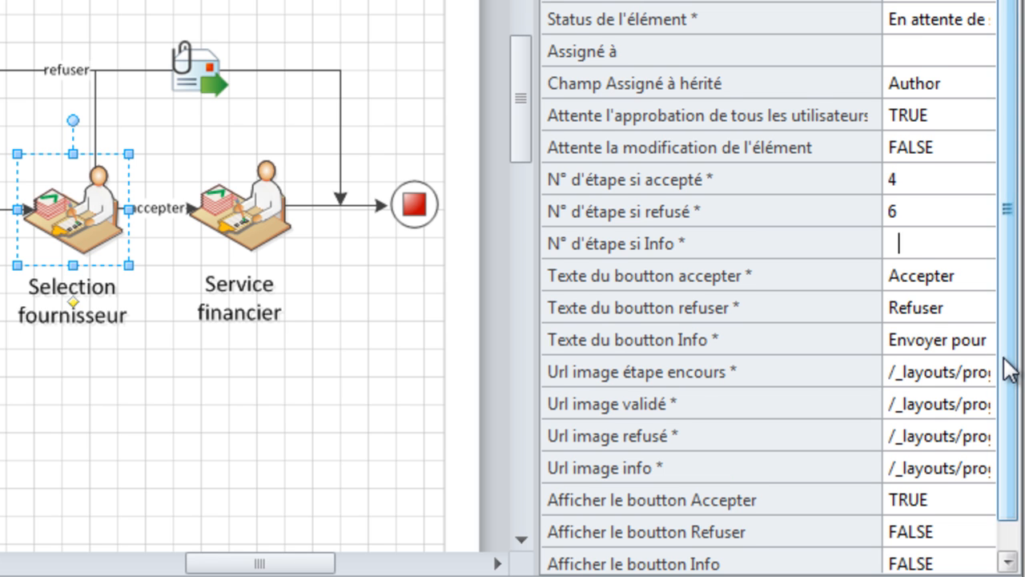
scroll(1003, 377, down, 1)
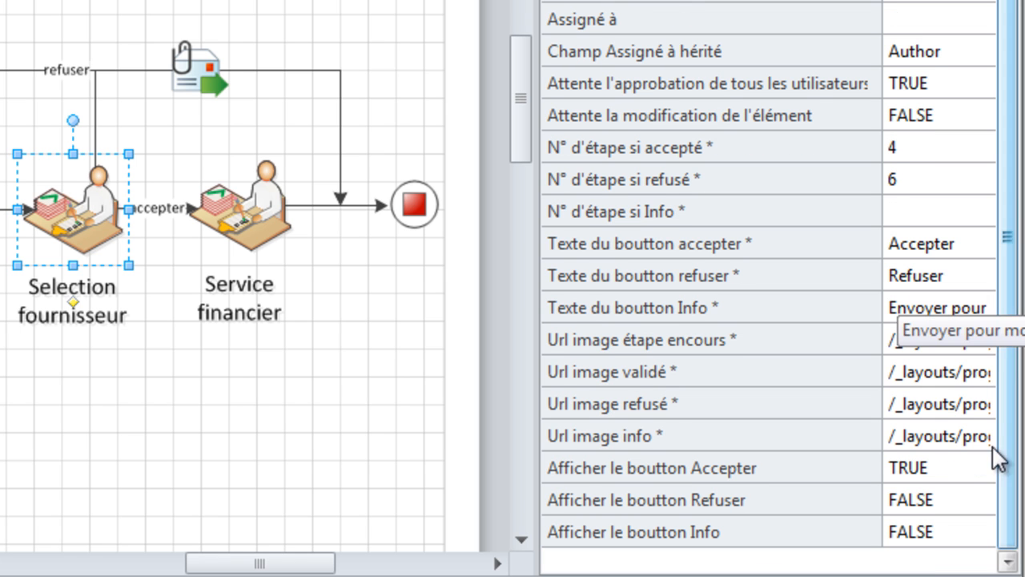
click(973, 503)
click(983, 530)
click(936, 572)
scroll(1011, 551, down, 1)
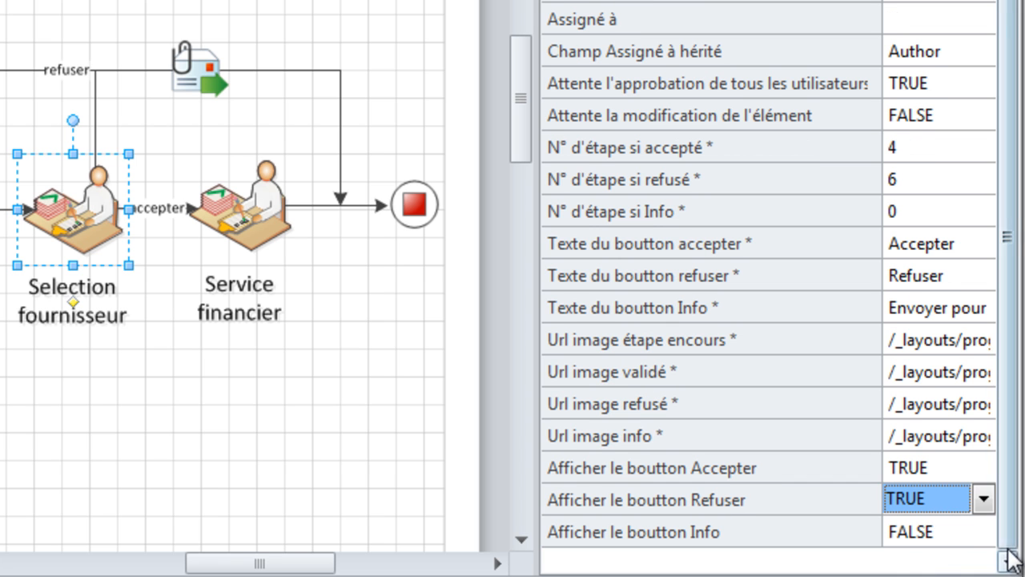
click(987, 535)
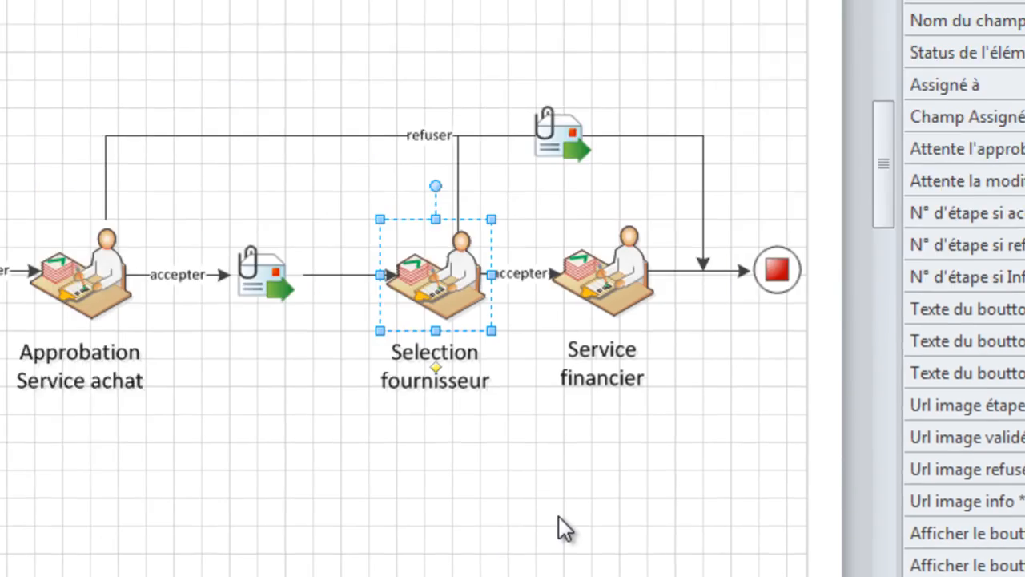
click(216, 453)
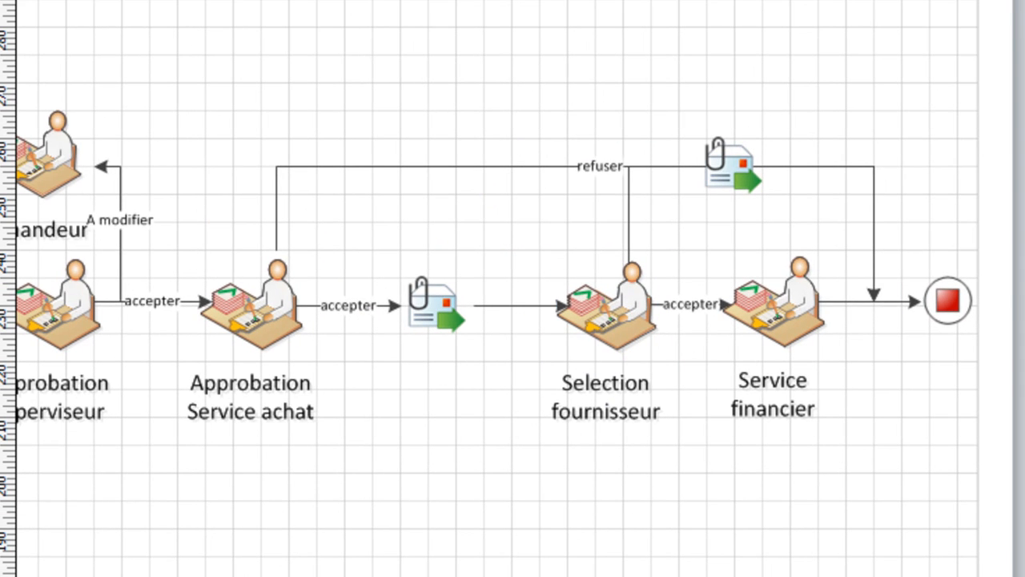
scroll(512, 288, left, 1)
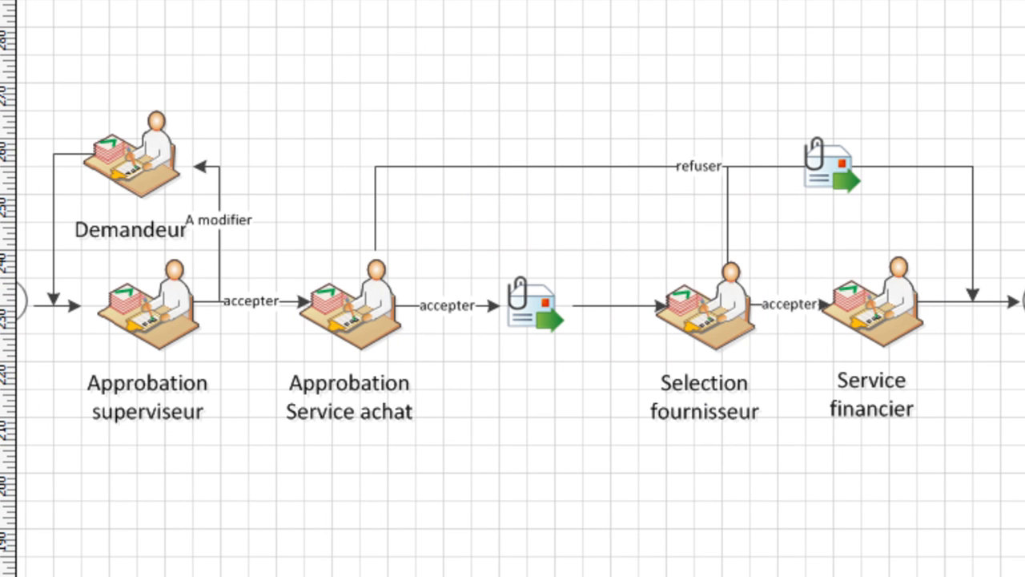
Set both the Titre de la tâche and the Description de la tâche of the Service financier task to "Service financier".
click(887, 320)
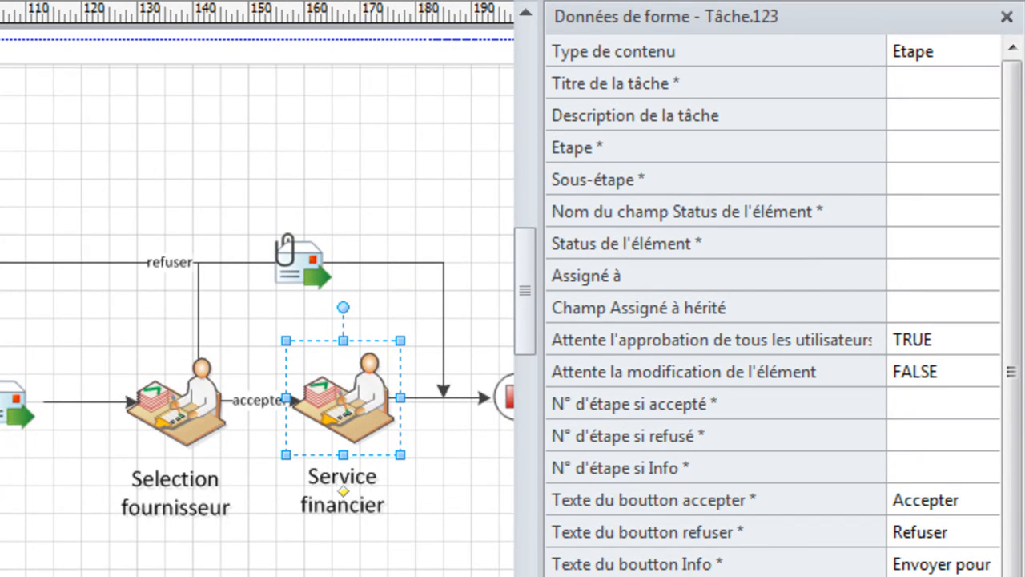
click(947, 82)
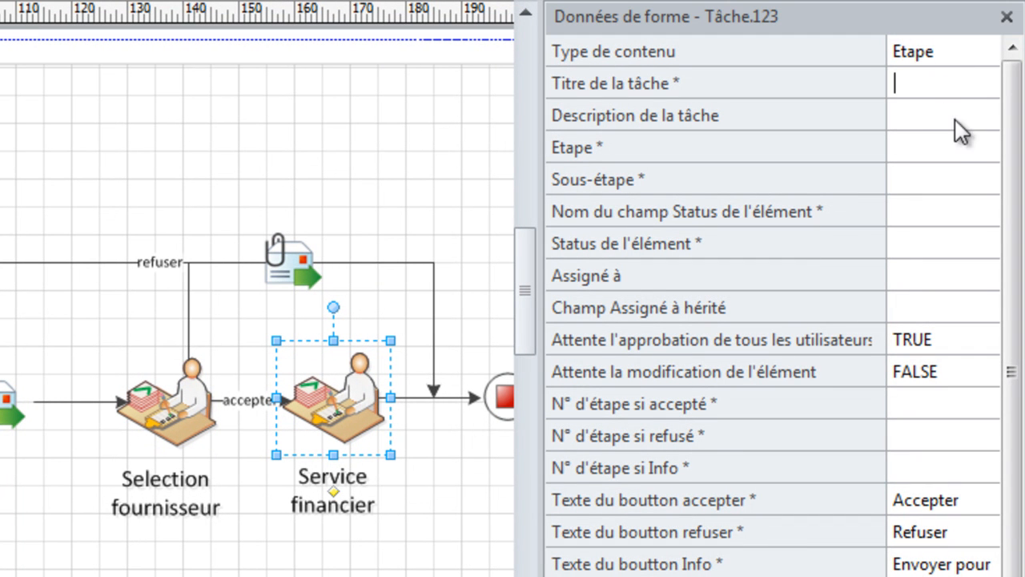
text(Service f)
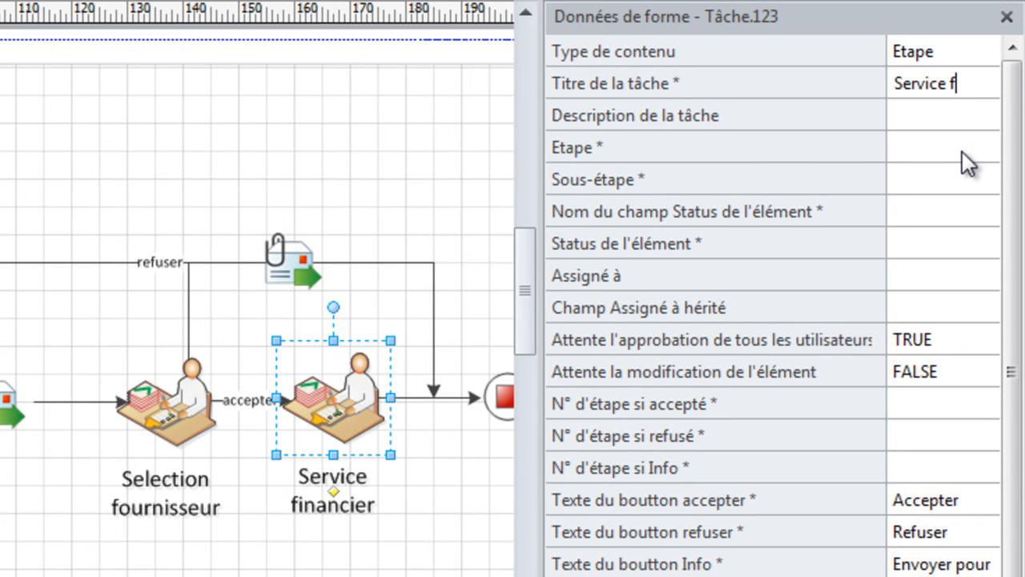
text(inancier)
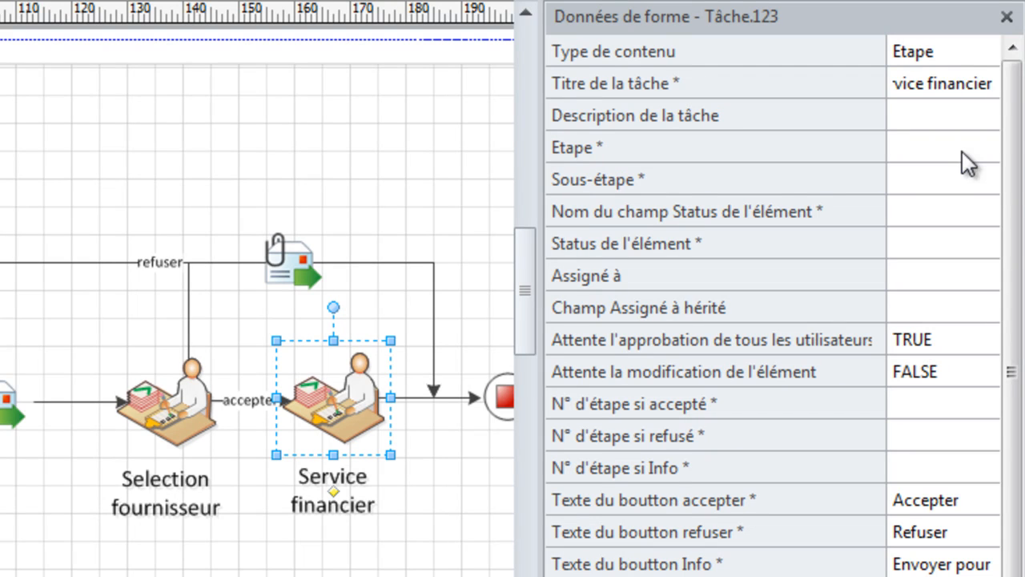
click(961, 115)
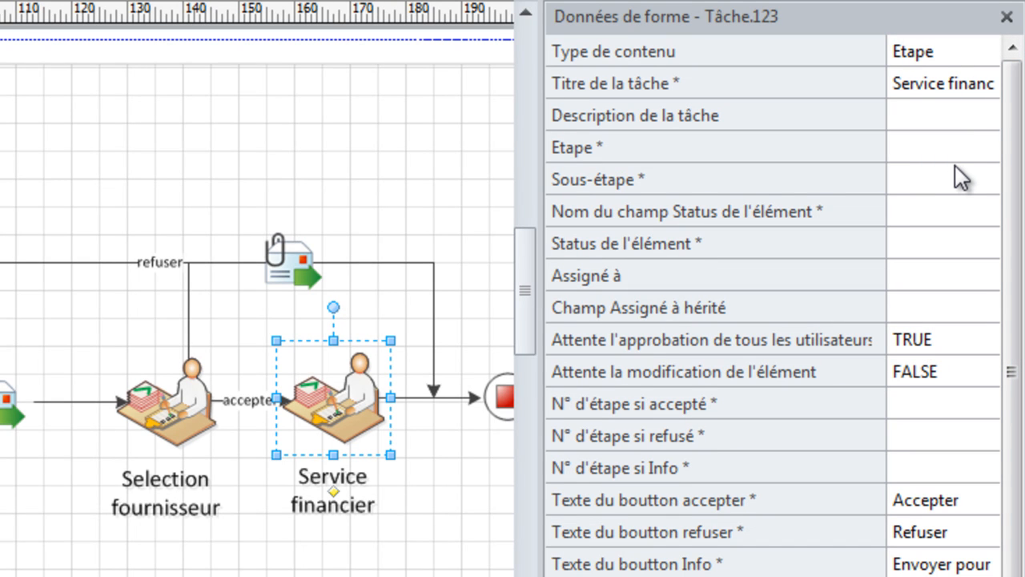
text(Serv)
text(ice fi)
text(na)
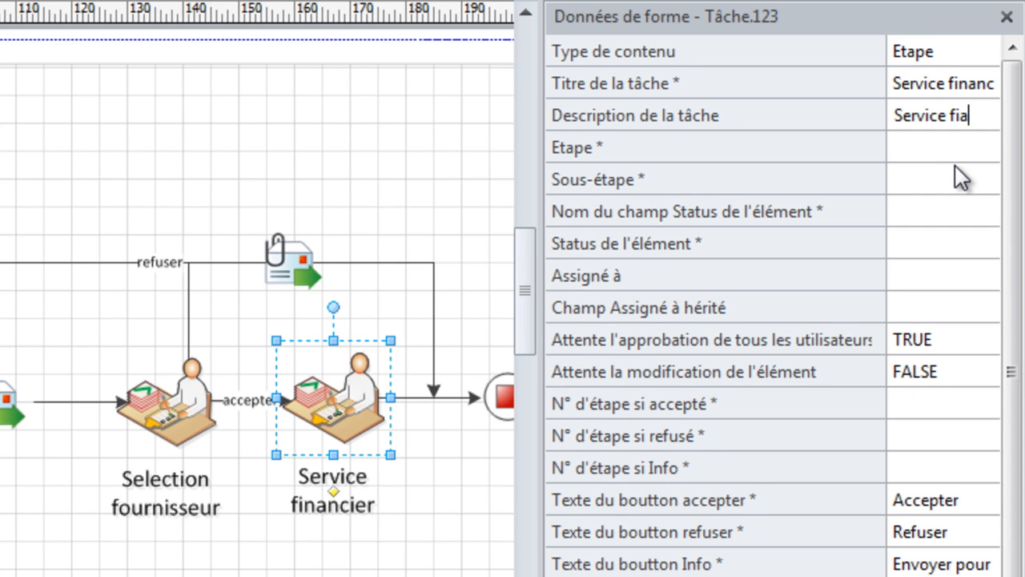
text(ncier)
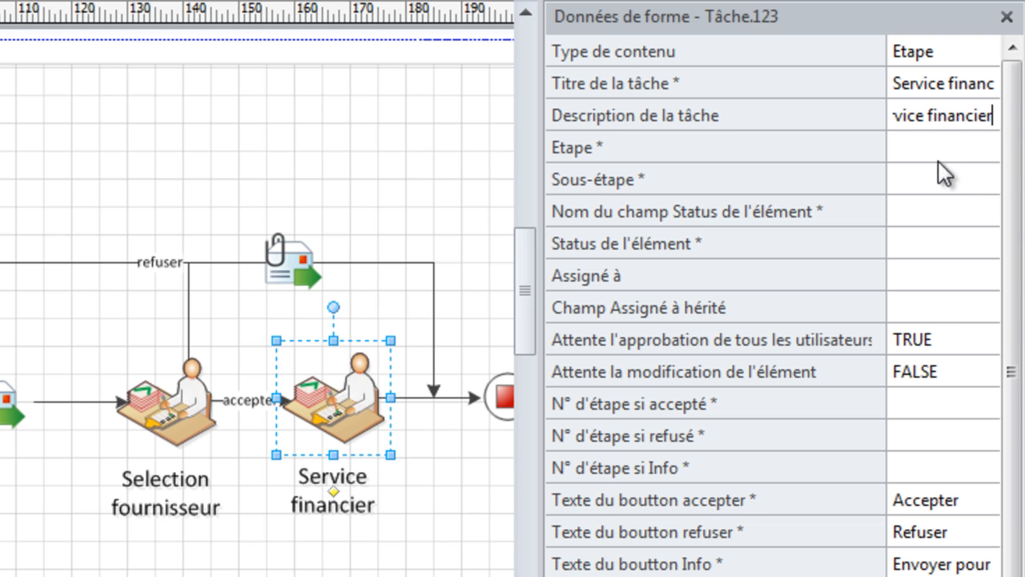
Set the Service financier task's Etape to 4, Sous-étape to 1 and Nom du champ Status de l'élément to Etat.
click(936, 149)
text(4)
click(940, 177)
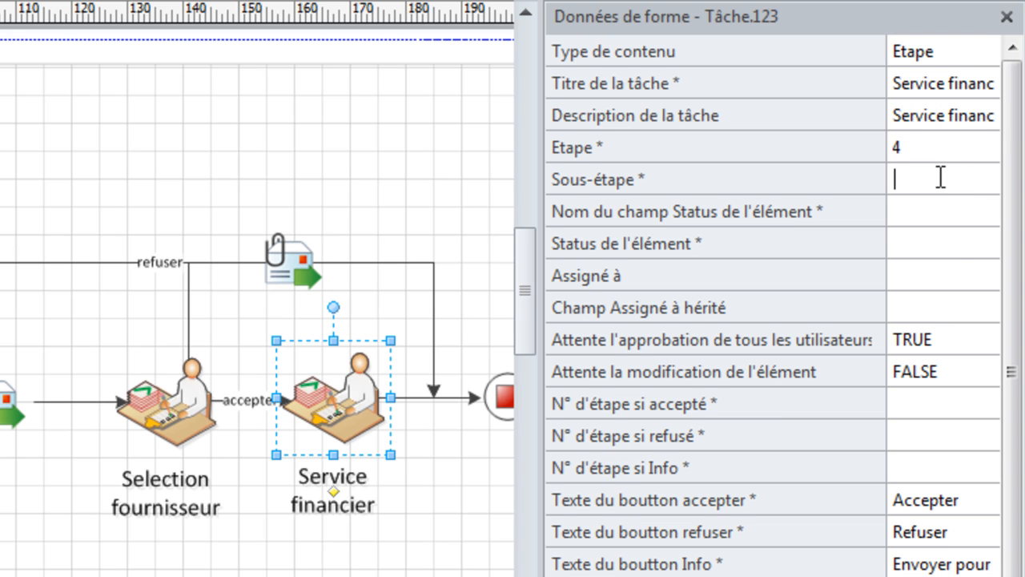
text(1)
click(924, 213)
text(Etat)
Set the Service financier task's Status de l'élément to "En attente de traitement par le service financier".
click(914, 247)
text(En )
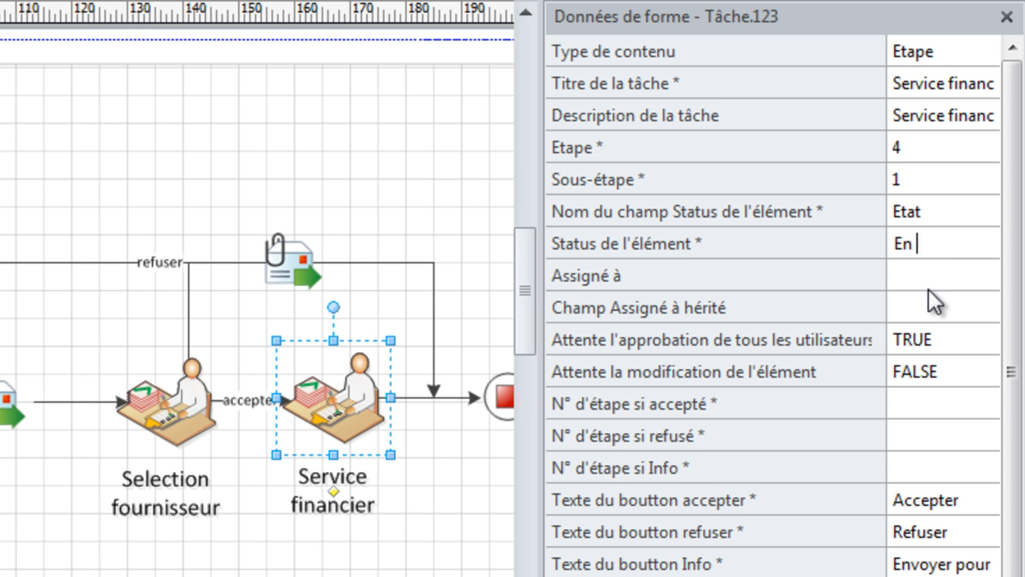
text(attente de)
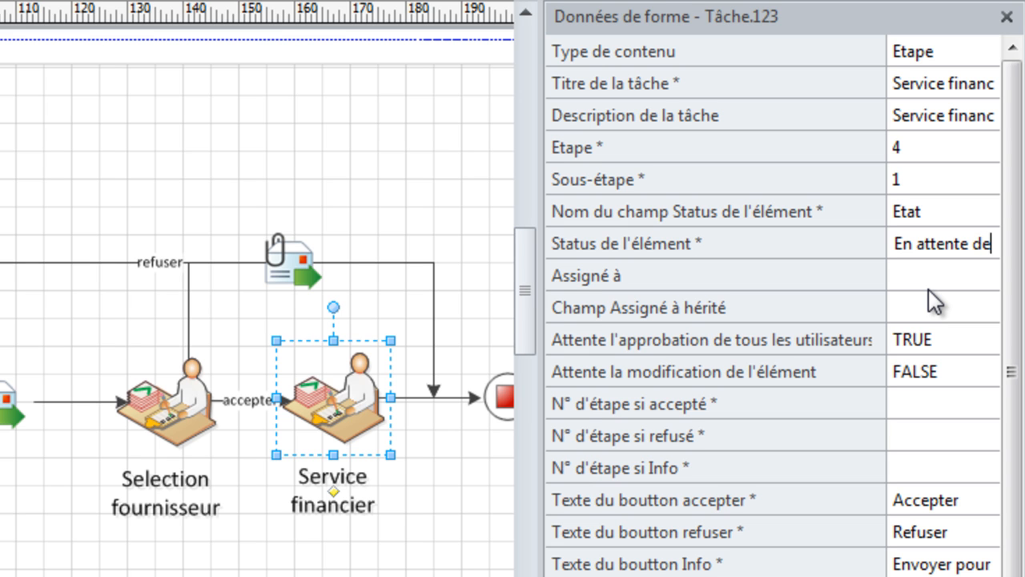
text( service )
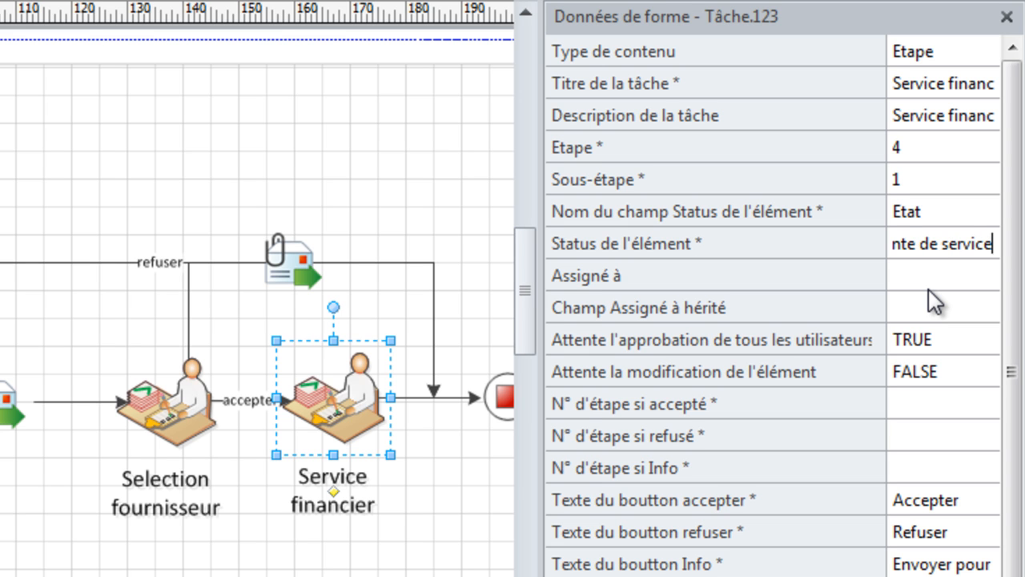
text(fiancier)
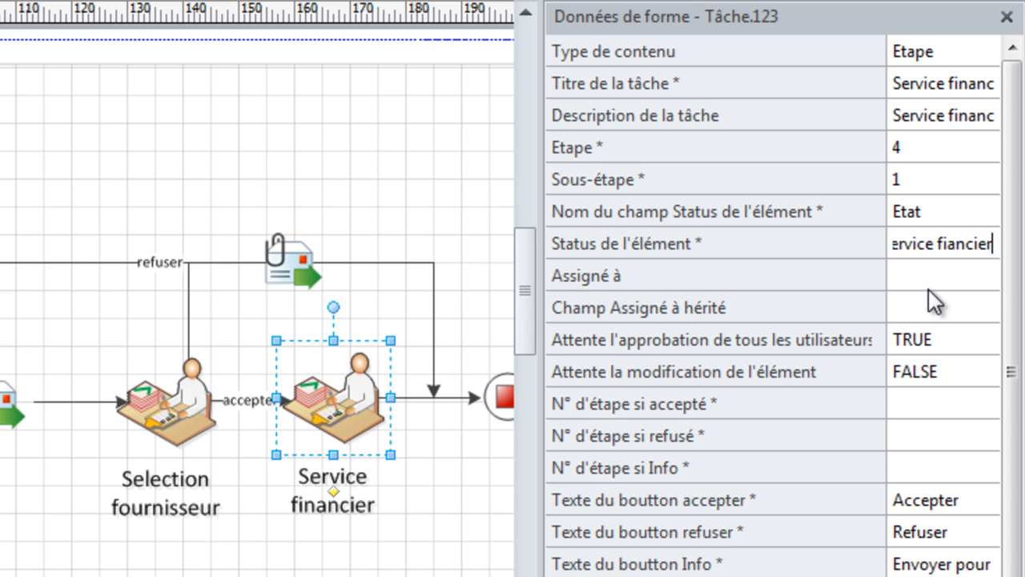
key(Left)
key(Left)
key(Left)
key(Left)
key(Left)
key(Left)
key(Left)
key(Left)
key(Left)
key(Left)
key(Left)
key(Left)
key(Left)
key(Left)
key(Left)
key(Left)
key(Left)
key(Left)
key(Left)
key(Left)
key(Left)
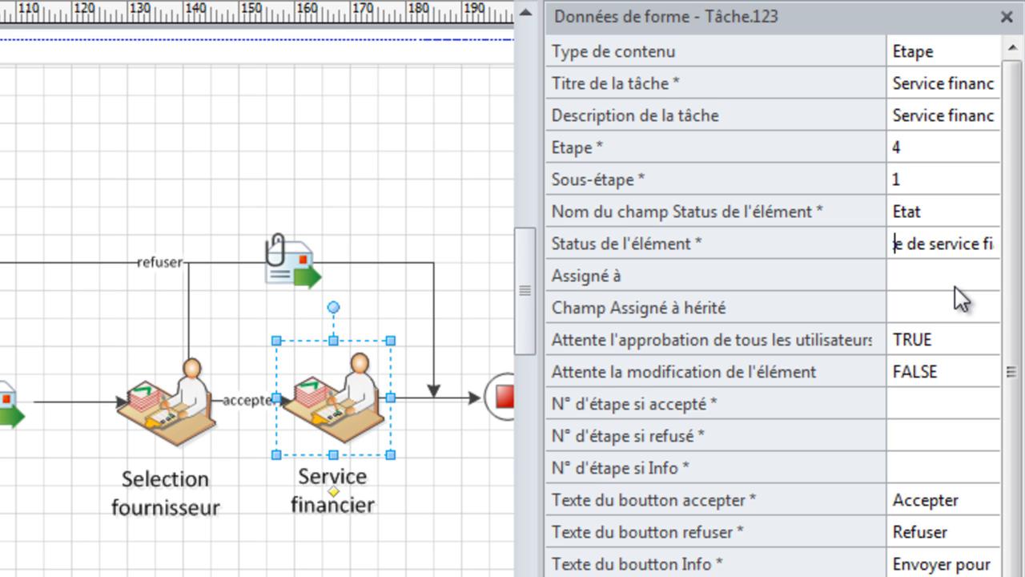
key(Right)
key(Right)
key(Right)
key(Right)
key(Right)
text(traitement)
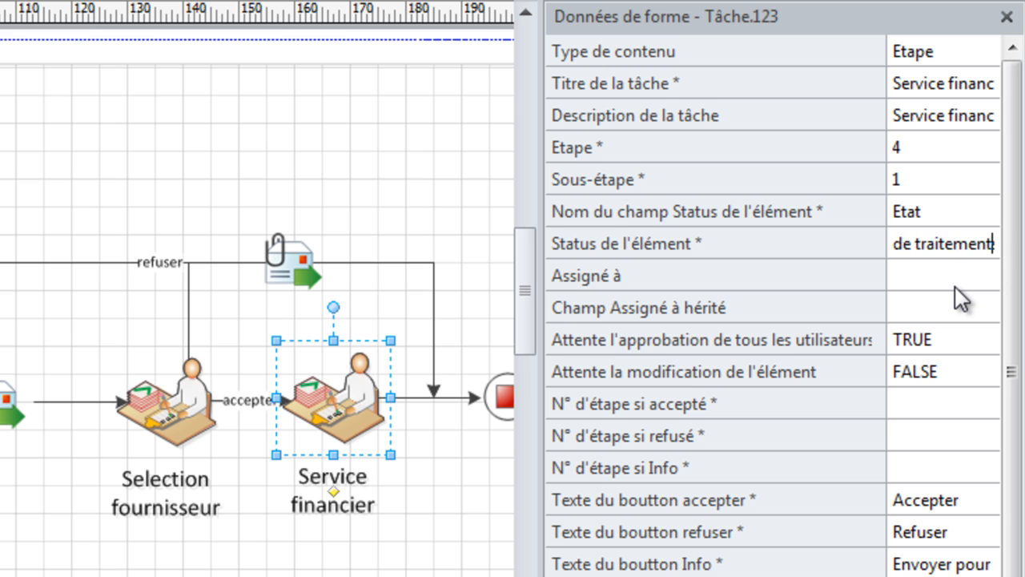
text( par)
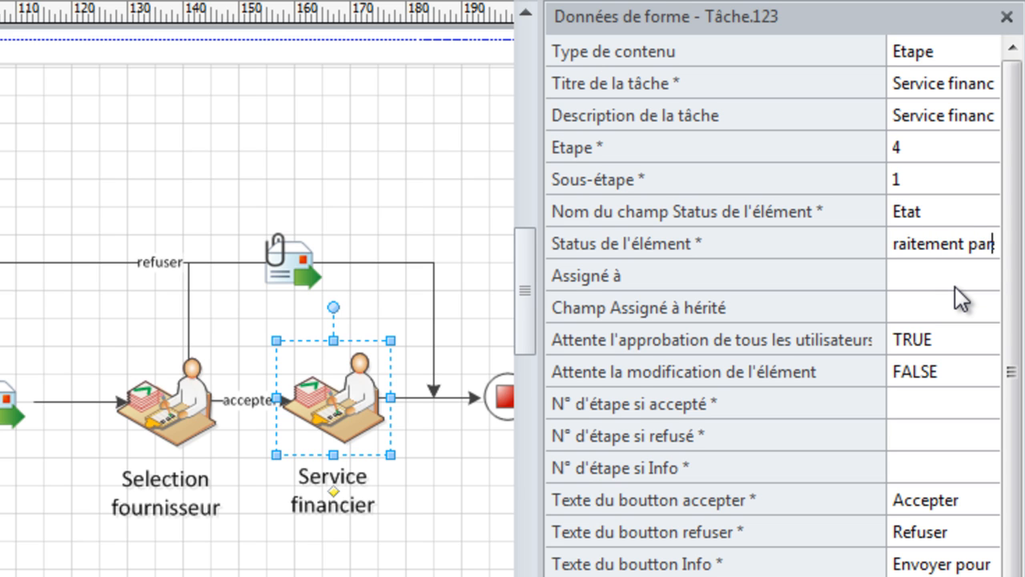
key(Right)
key(Right)
key(Right)
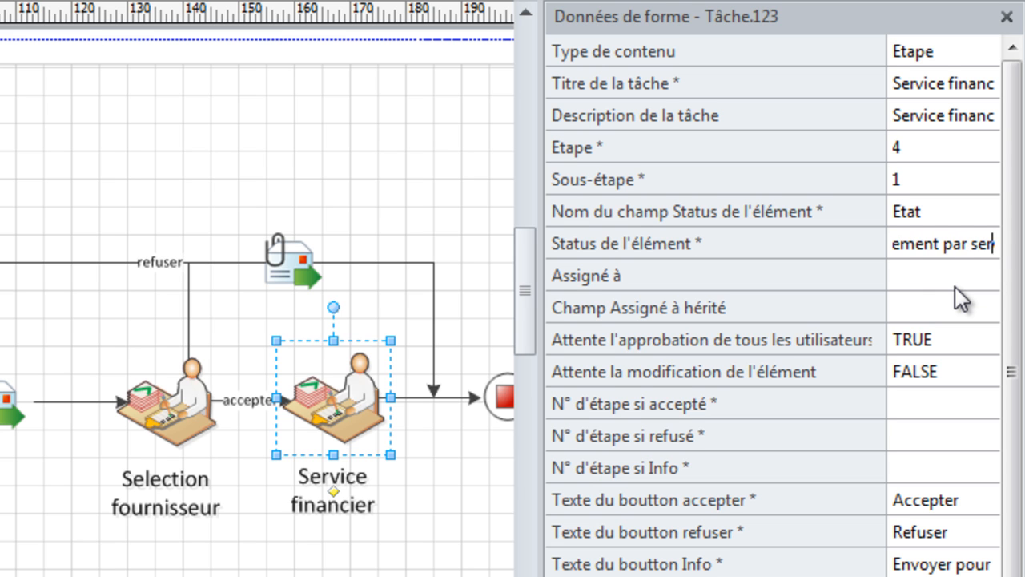
key(Left)
text(le)
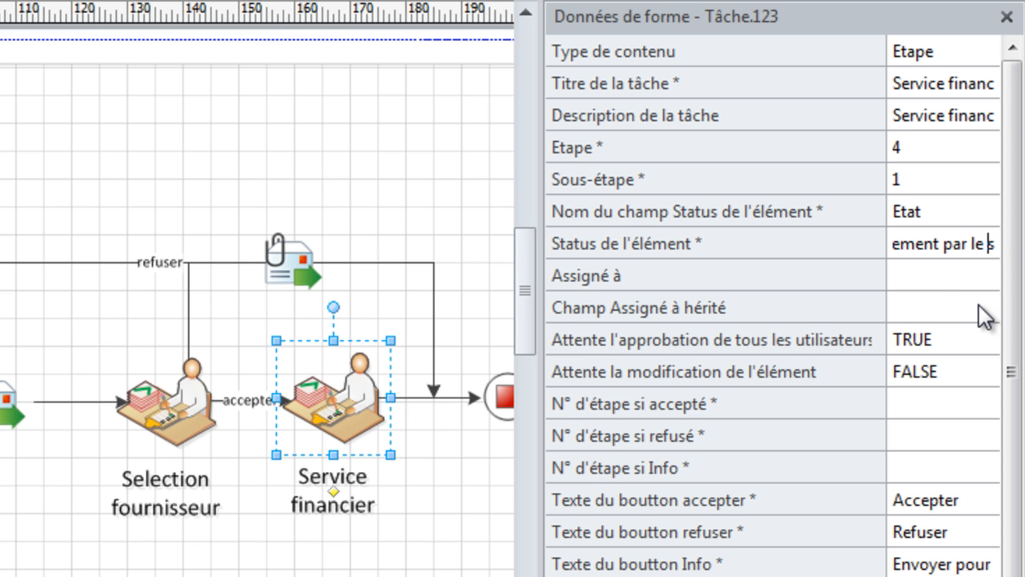
key(Right)
key(Right)
key(Right)
key(Right)
key(Right)
key(Right)
key(Right)
key(Right)
key(Right)
key(Right)
key(Right)
key(Right)
key(Right)
key(Right)
key(Right)
key(Right)
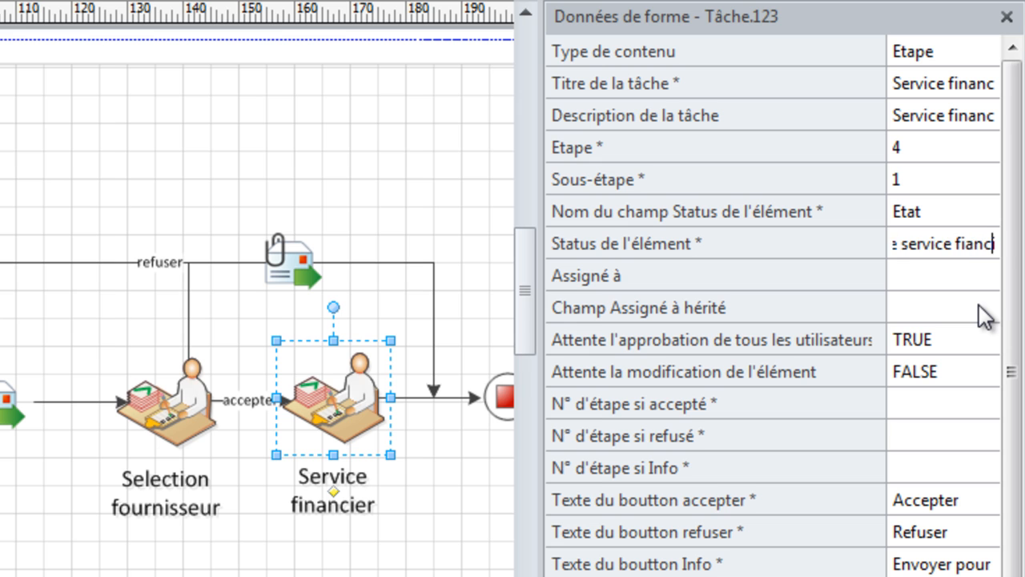
key(Left)
key(Left)
key(Left)
key(Left)
key(Left)
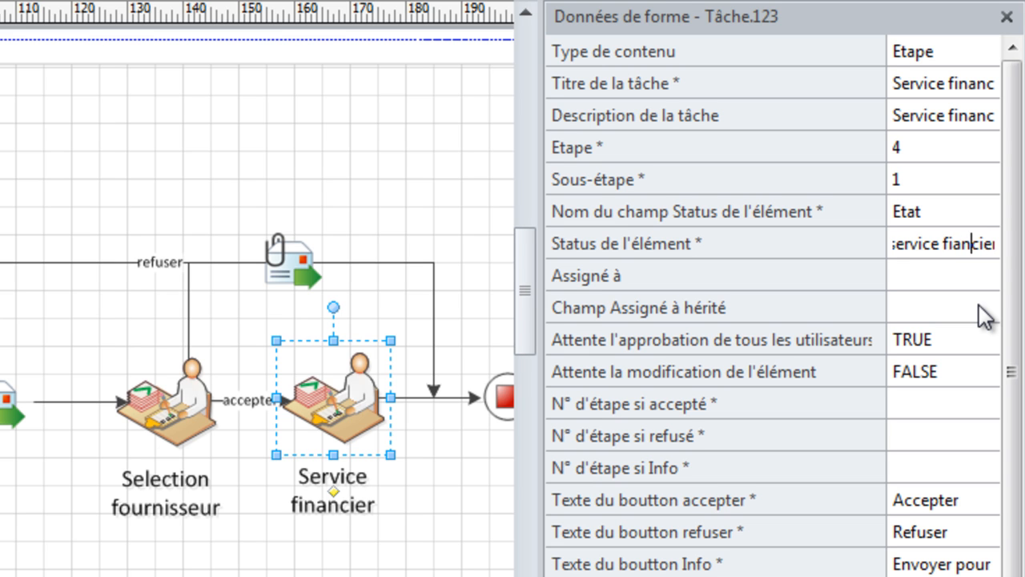
text(,)
key(Right)
key(Right)
key(Right)
key(Right)
key(Right)
key(Right)
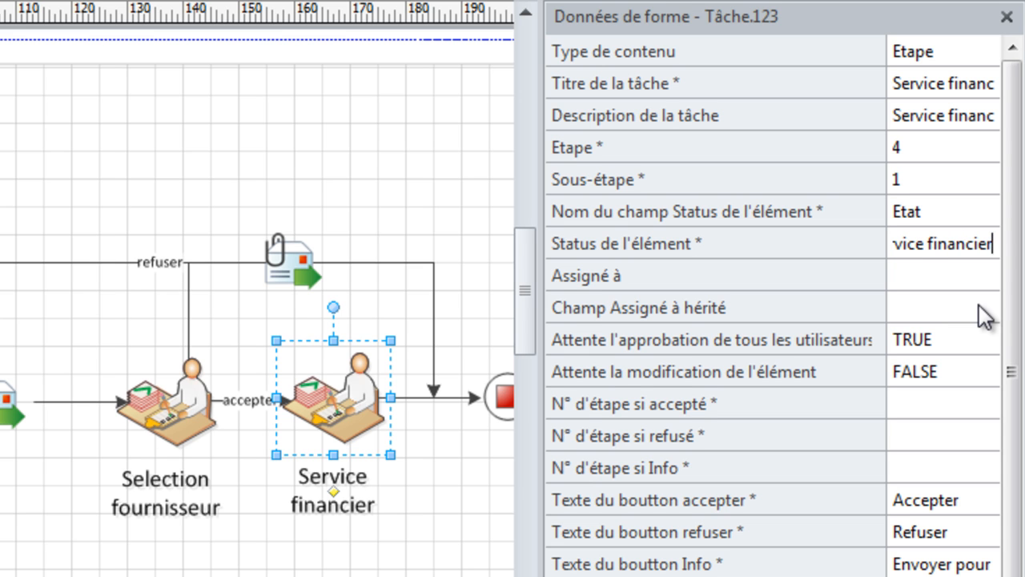
Set the Service financier task's Champ Assigné à hérité to Author, with step numbers 6 if accepté, 0 if refusé and 0 if Info.
click(921, 311)
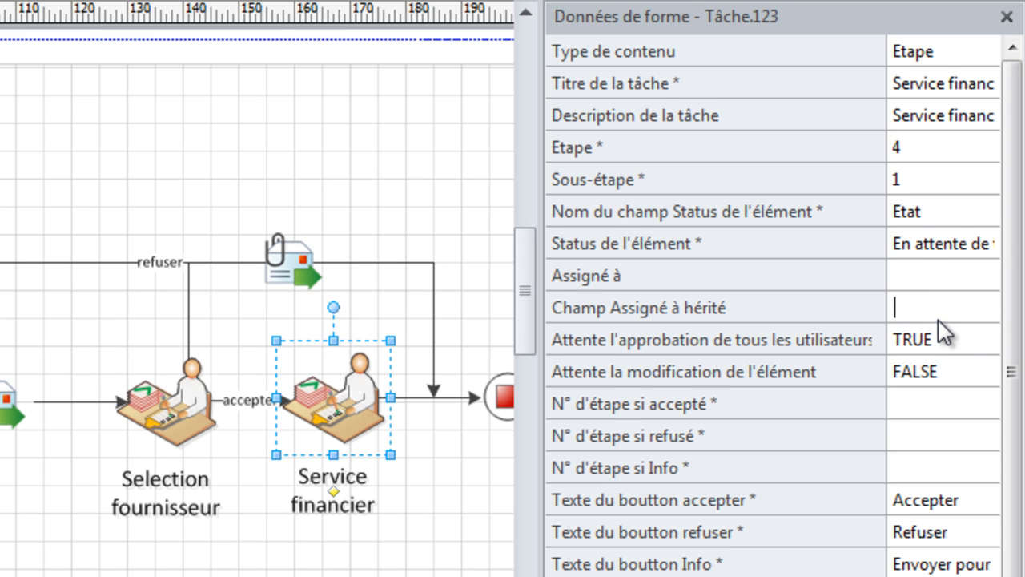
text(Author)
click(989, 399)
text(6)
click(928, 443)
text(0)
click(933, 466)
text(0)
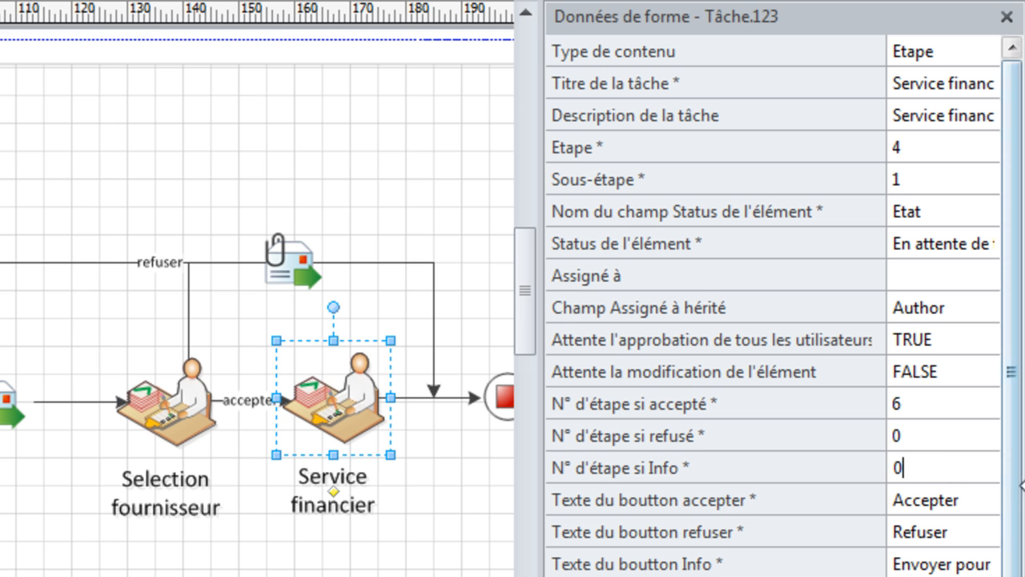
Change the Service financier task's Texte du boutton accepter to "Traiter" and deselect the shape.
click(976, 504)
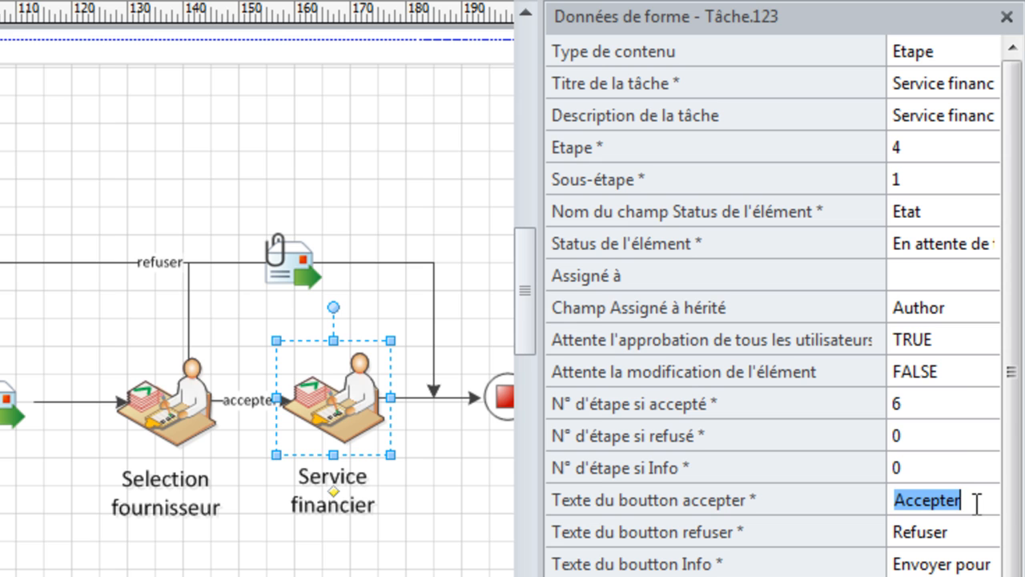
click(976, 503)
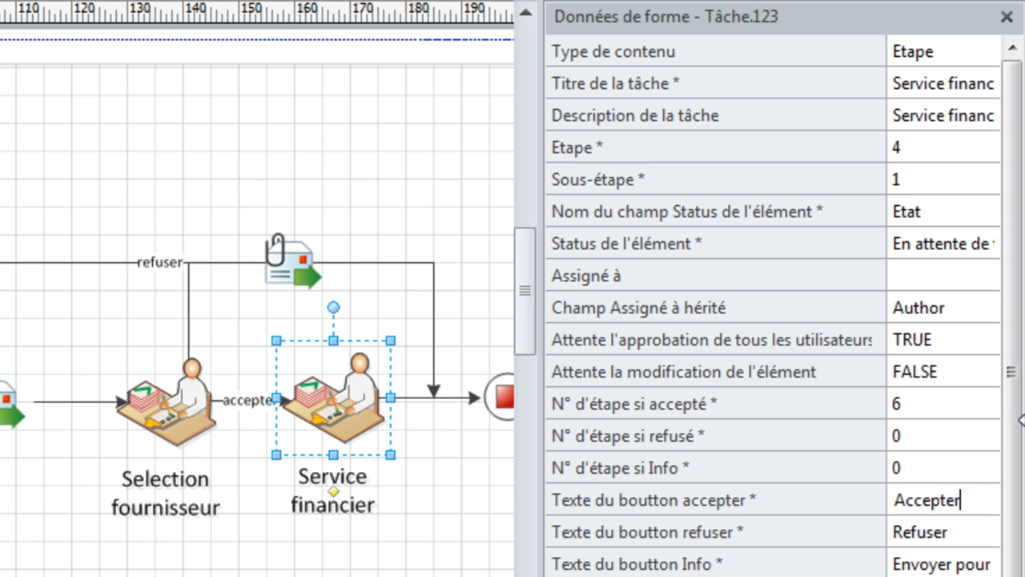
key(BackSpace)
key(BackSpace)
key(BackSpace)
key(BackSpace)
key(BackSpace)
key(BackSpace)
key(BackSpace)
key(BackSpace)
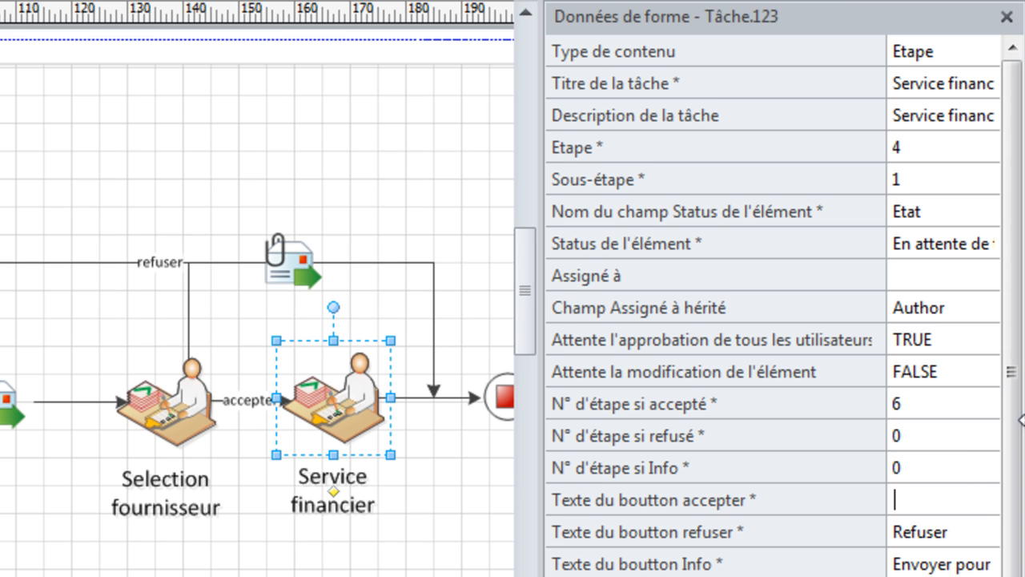
text(Traiter)
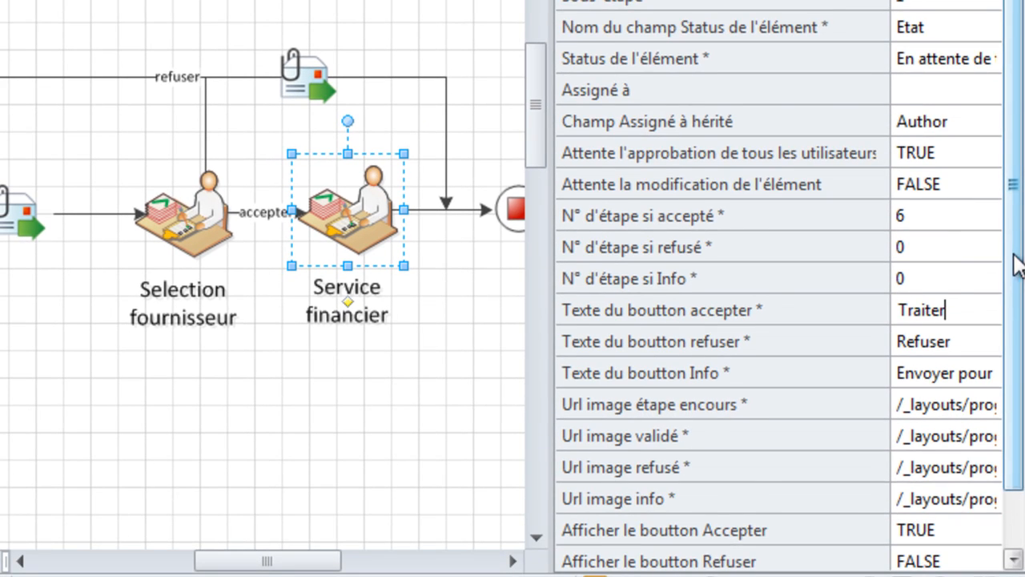
drag(1014, 446, 1020, 489)
drag(1020, 300, 1023, 369)
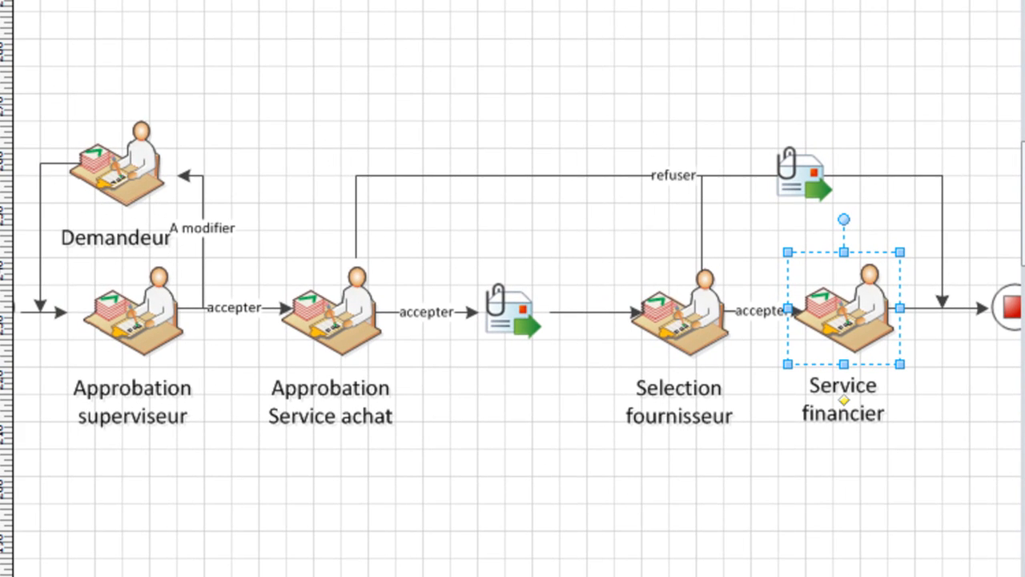
click(853, 572)
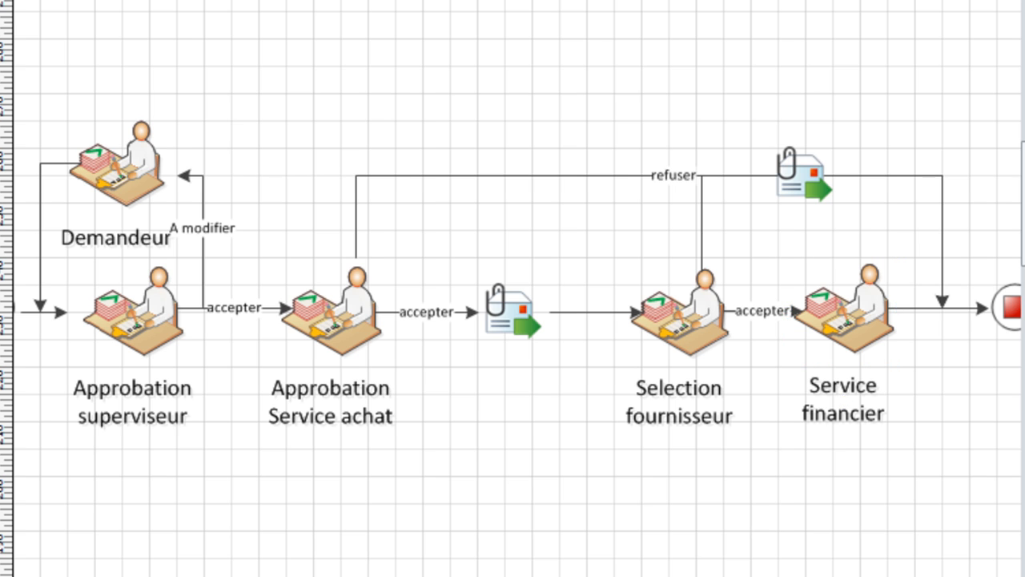
Title the Demandeur task "Demandeur" and describe it as "Modification de la demande d'achat par le demandeur".
scroll(512, 288, left, 3)
click(286, 170)
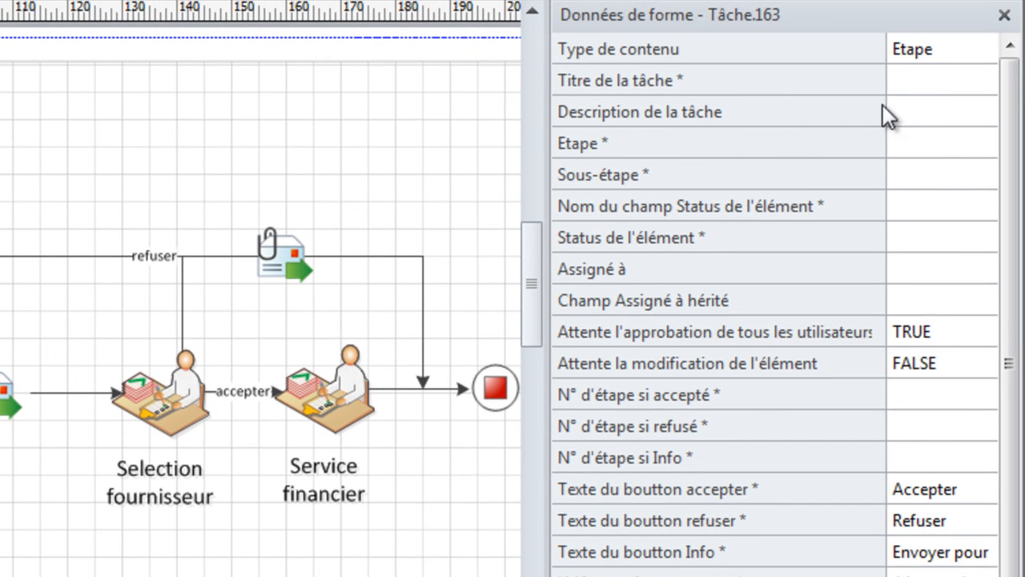
click(913, 80)
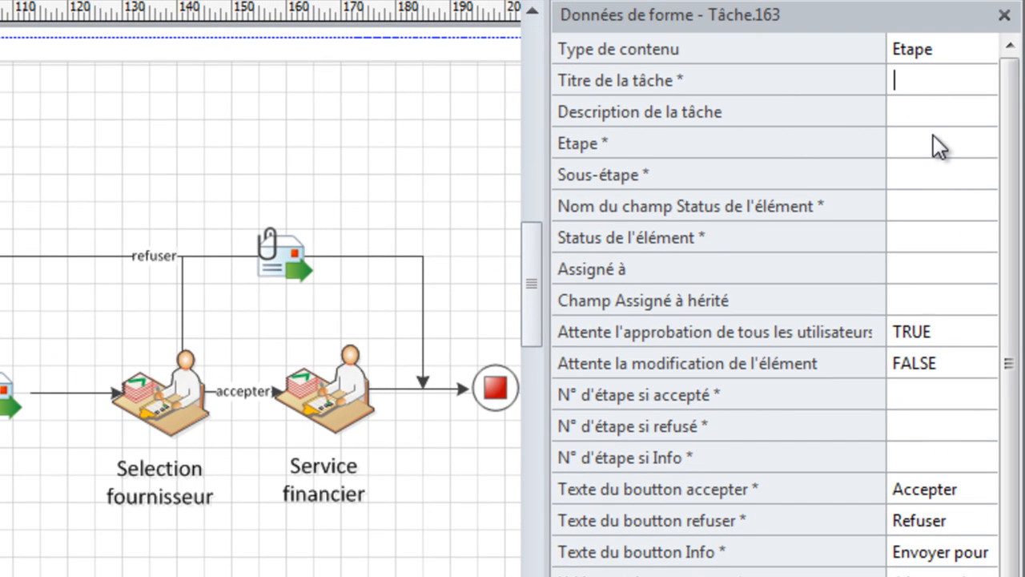
text(Demandeur)
click(944, 116)
text(Modig=)
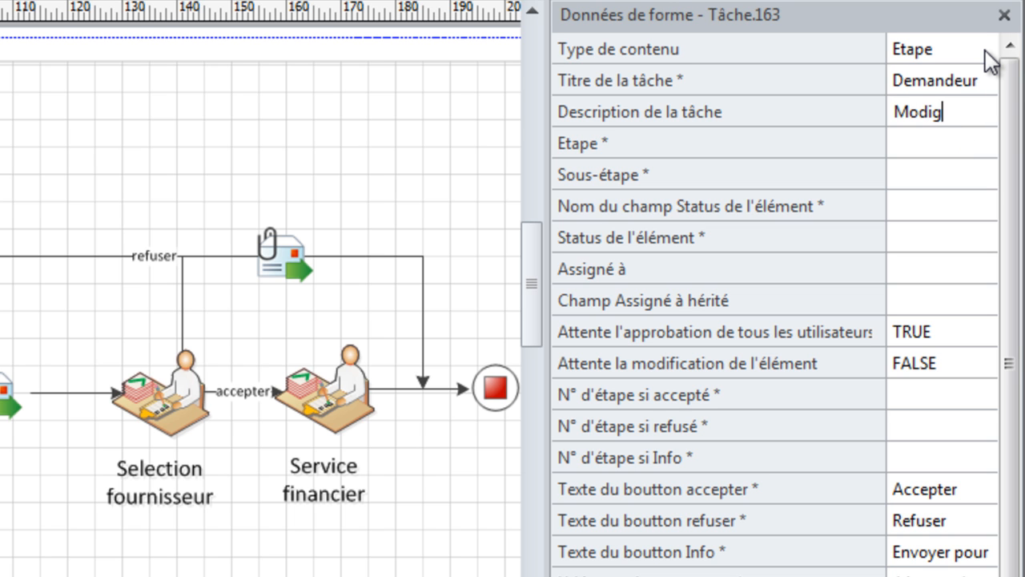
key(BackSpace)
key(BackSpace)
text(fication de la )
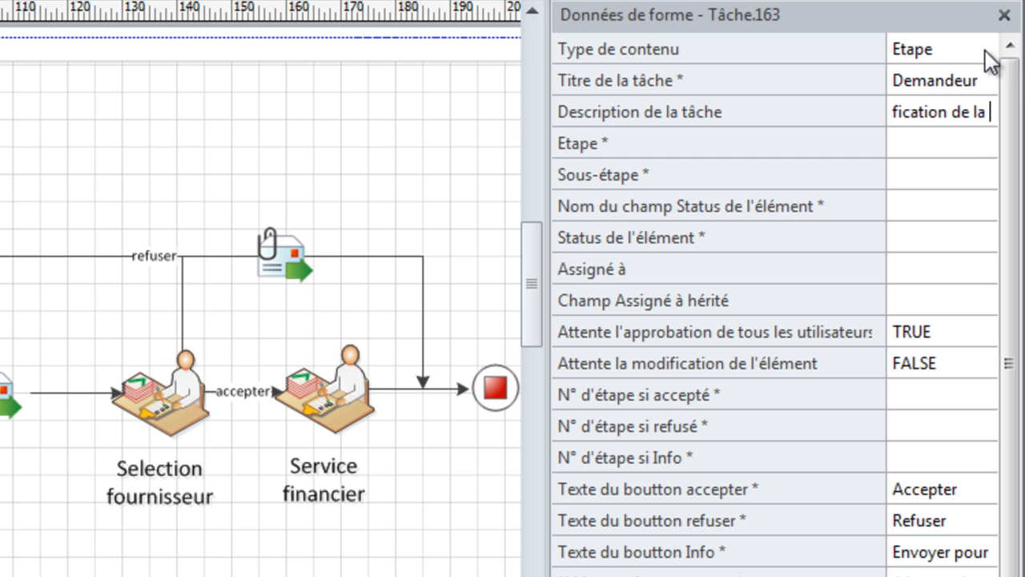
text(demande d'achat )
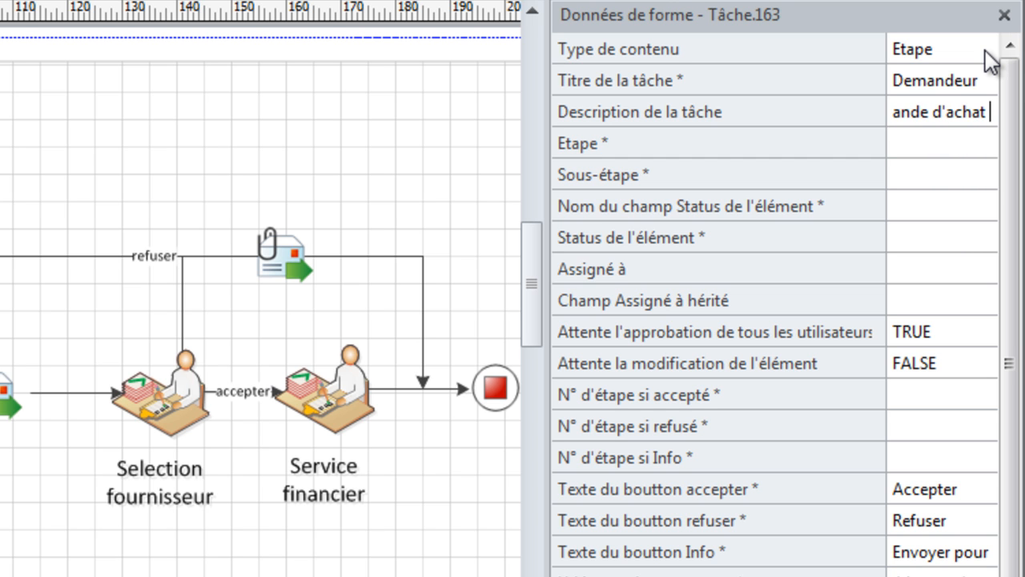
text(par le )
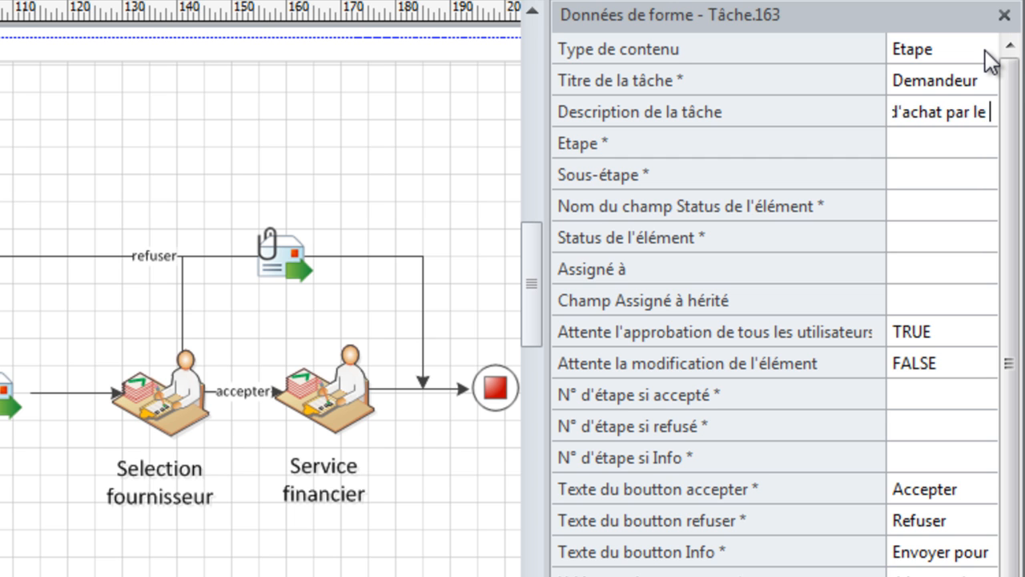
text(demandeur)
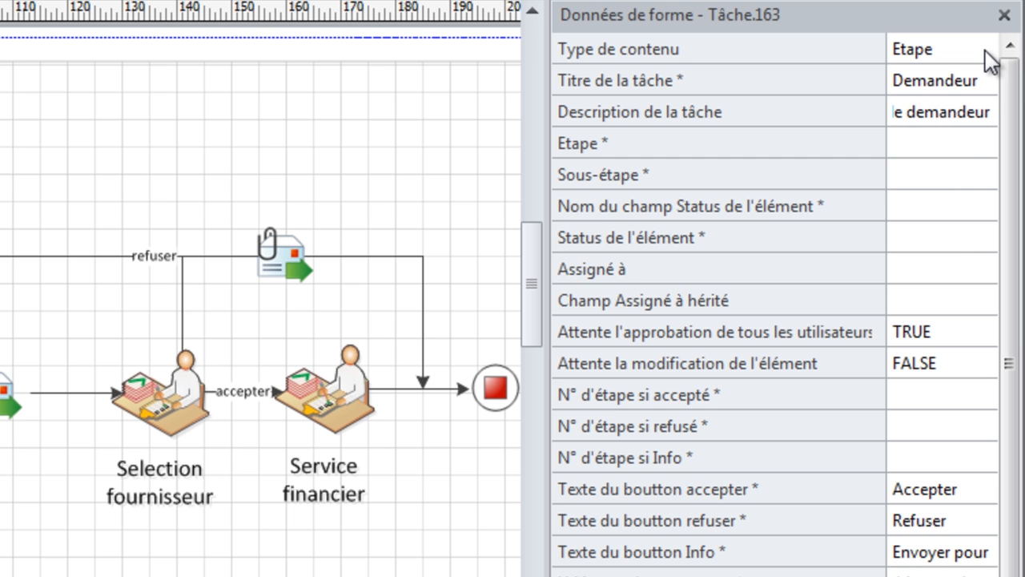
Set the Demandeur task's Etape to 5 and its Sous-étape to 1.
click(948, 142)
text(5)
click(913, 177)
text(1)
Set the Demandeur task's Nom du champ Status de l'élément to "Etat" and its Status de l'élément to "En attente de modification".
click(908, 215)
text(En attend)
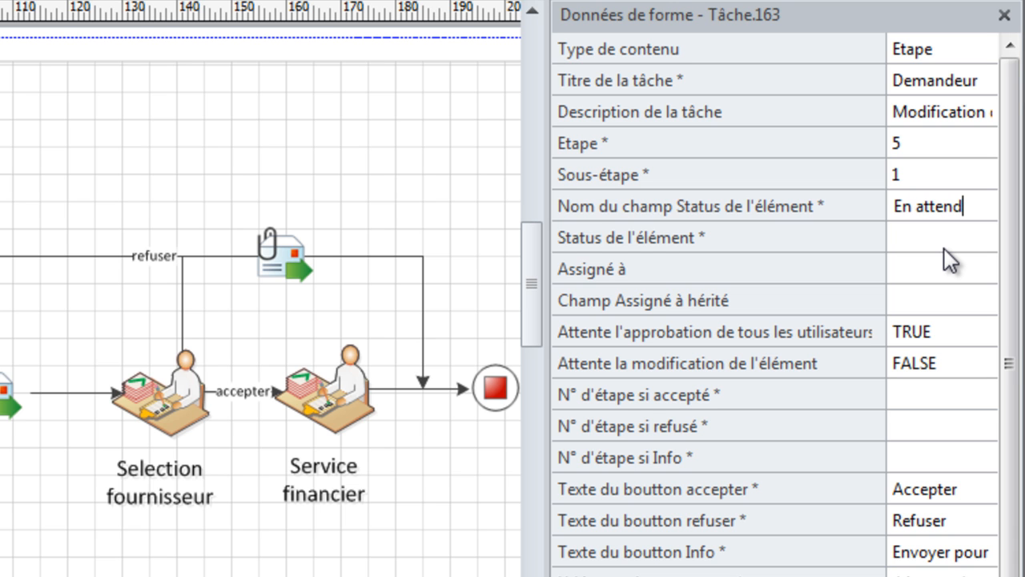
text(e )
text(de modi)
text(ficatio)
text(n)
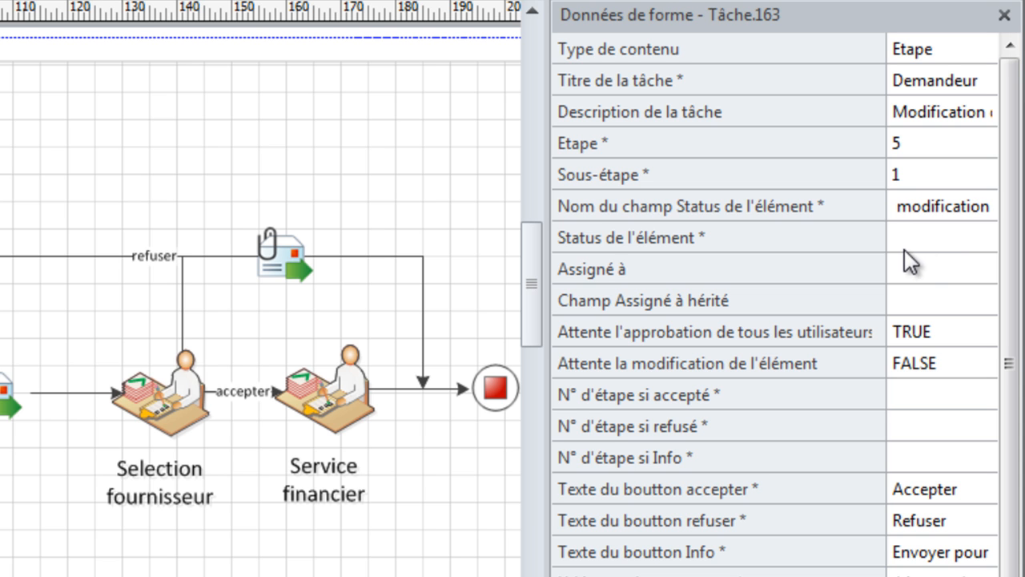
click(940, 208)
double_click(941, 208)
key(ctrl+c)
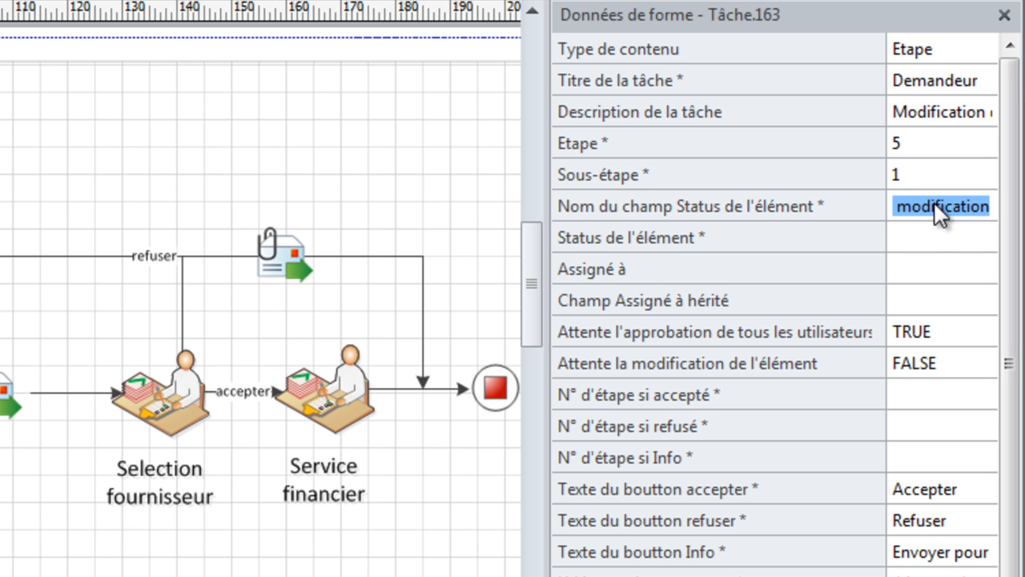
key(BackSpace)
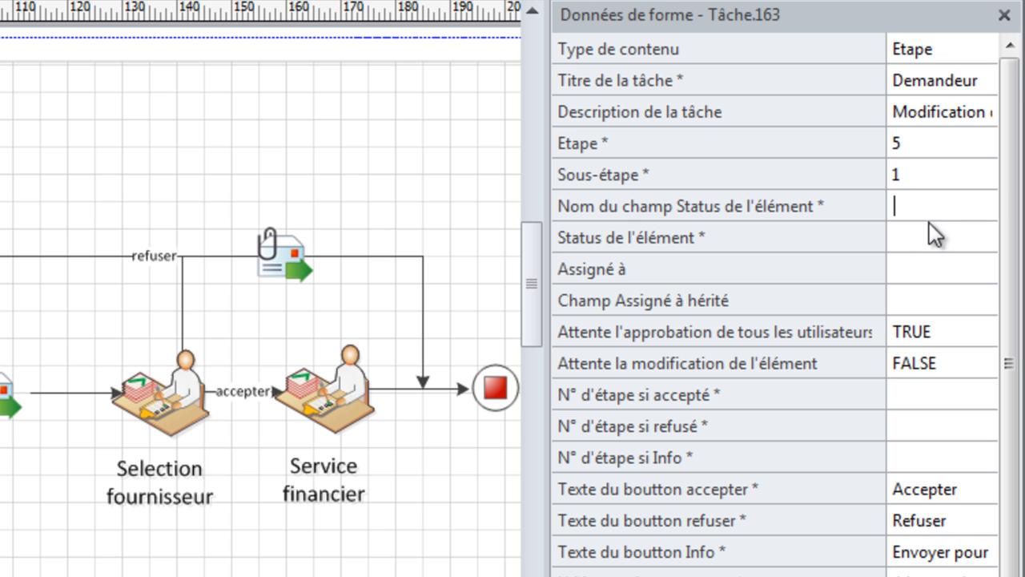
click(921, 244)
key(ctrl+v)
click(914, 205)
text(Etat)
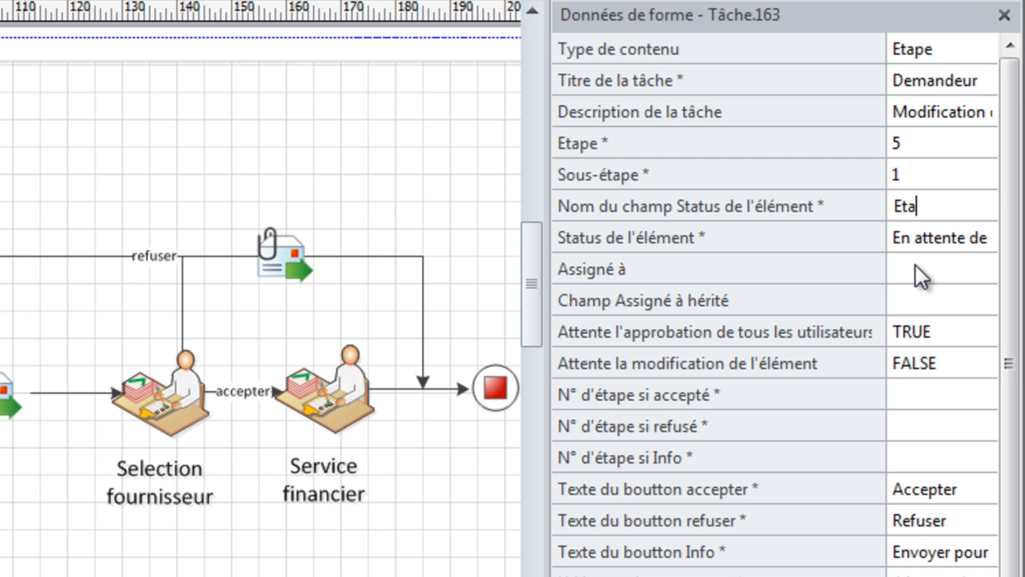
Set the Demandeur task's Champ Assigné à hérité to Author, with step numbers 1 if accepté, 0 if refusé and 0 if Info.
click(927, 300)
text(Author)
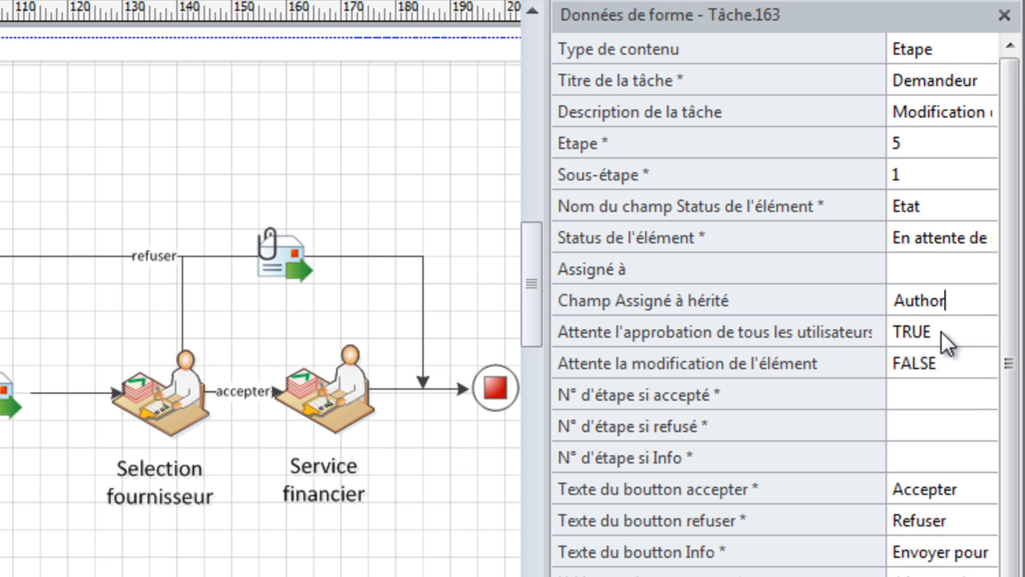
click(955, 397)
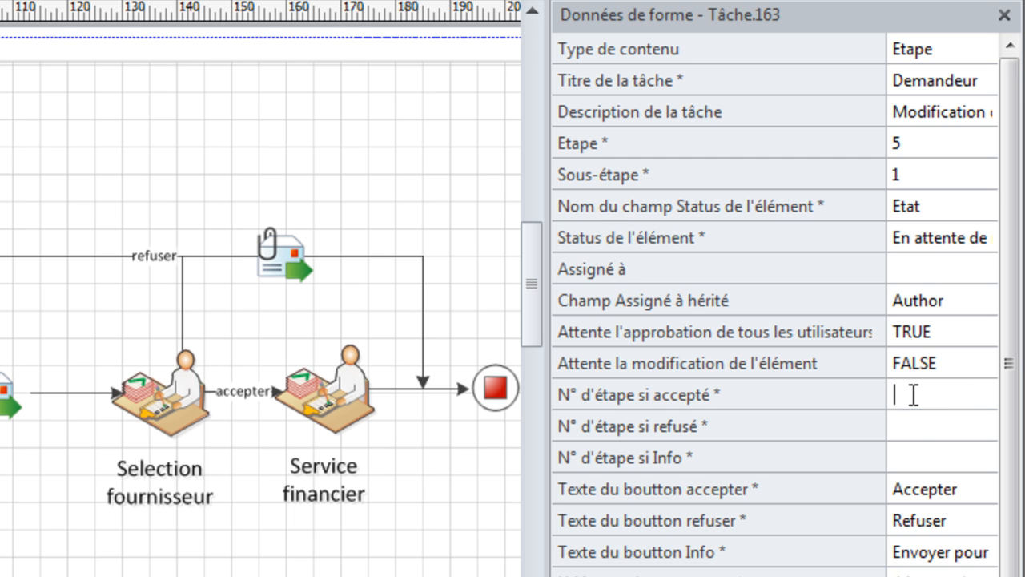
click(908, 432)
click(920, 456)
text(0)
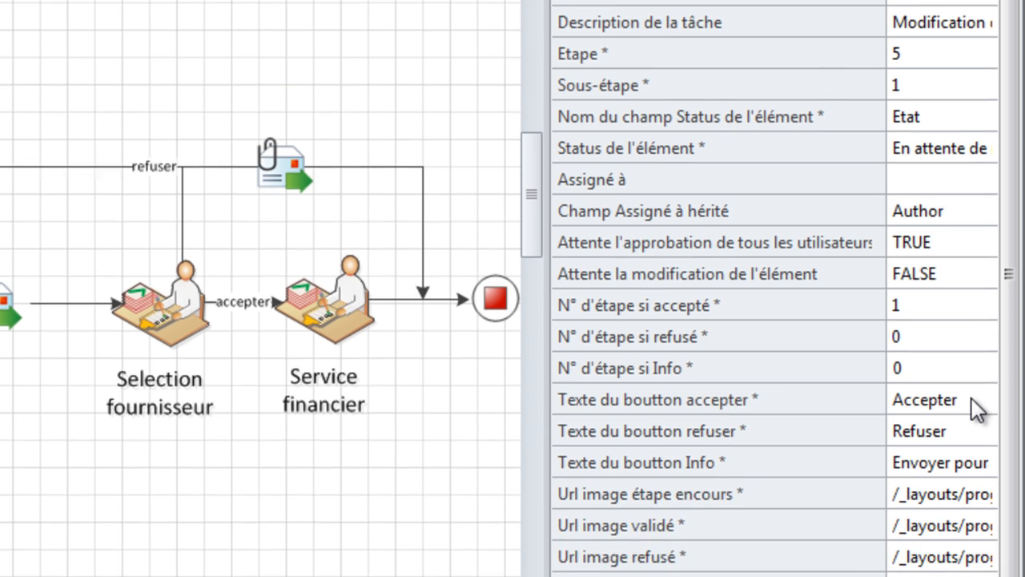
Try to change the Demandeur task's Texte du boutton accepter to "Envoyer" and deselect the shape.
click(971, 487)
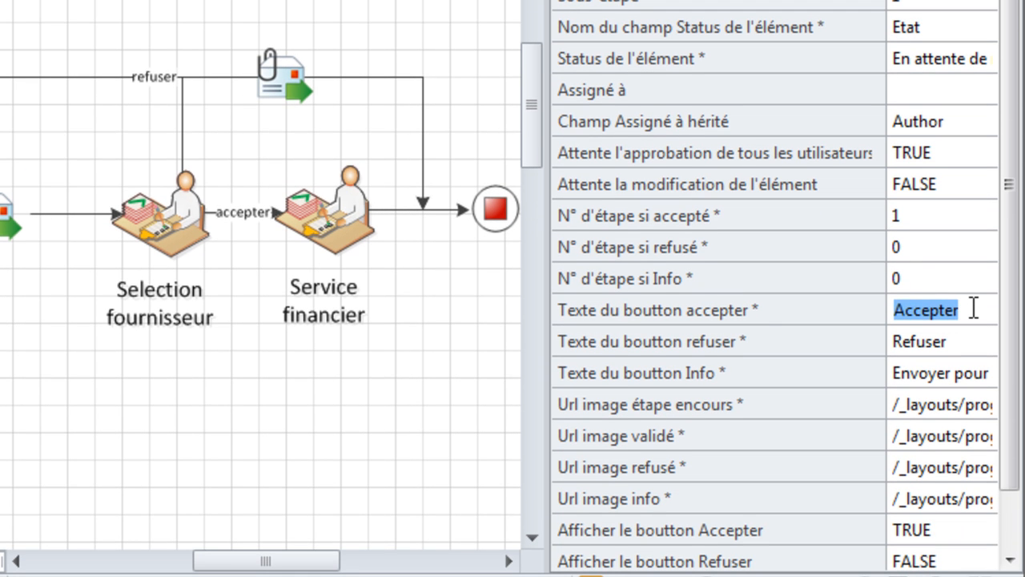
text(Envoyer)
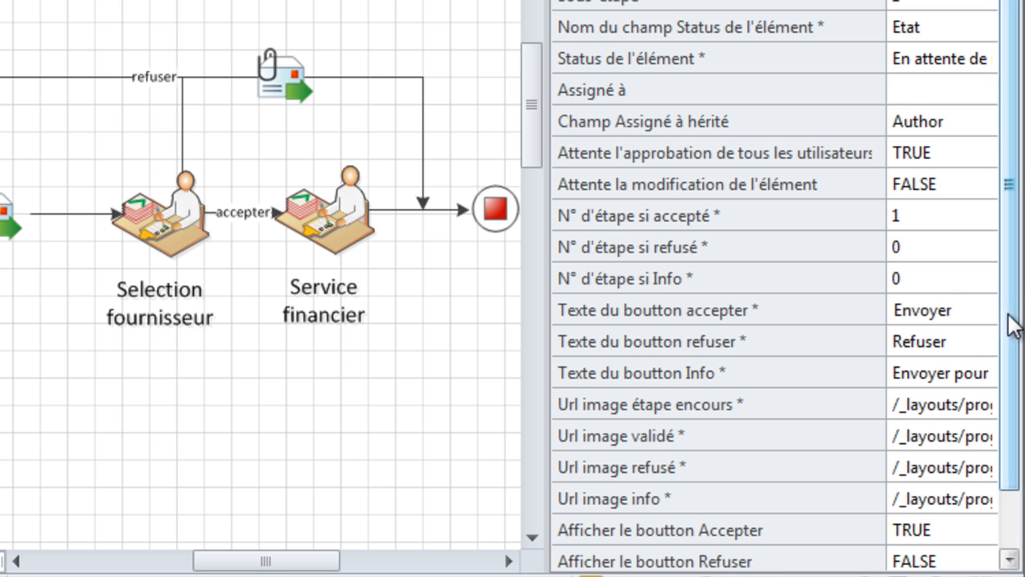
drag(1009, 313, 1017, 375)
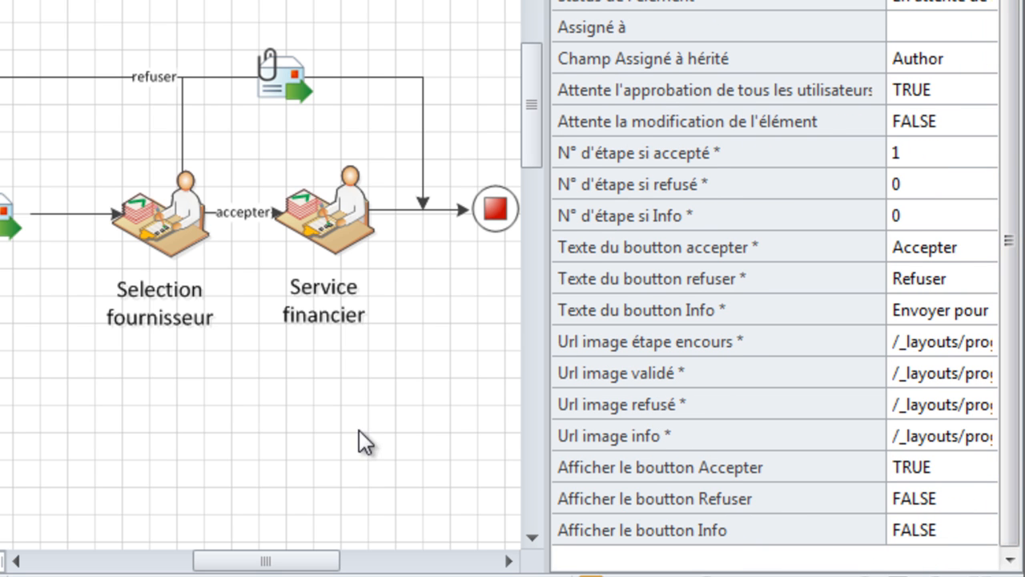
click(188, 401)
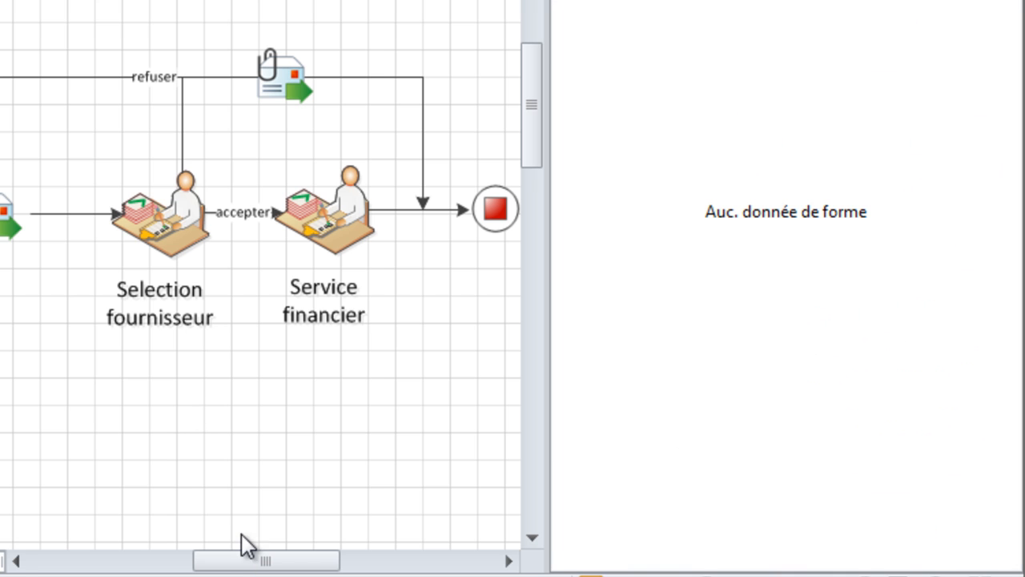
Set the Fin shape's Etape to 6 and its Nom du champ Status de l'élément to "Etat", and deselect the shape.
drag(268, 560, 295, 565)
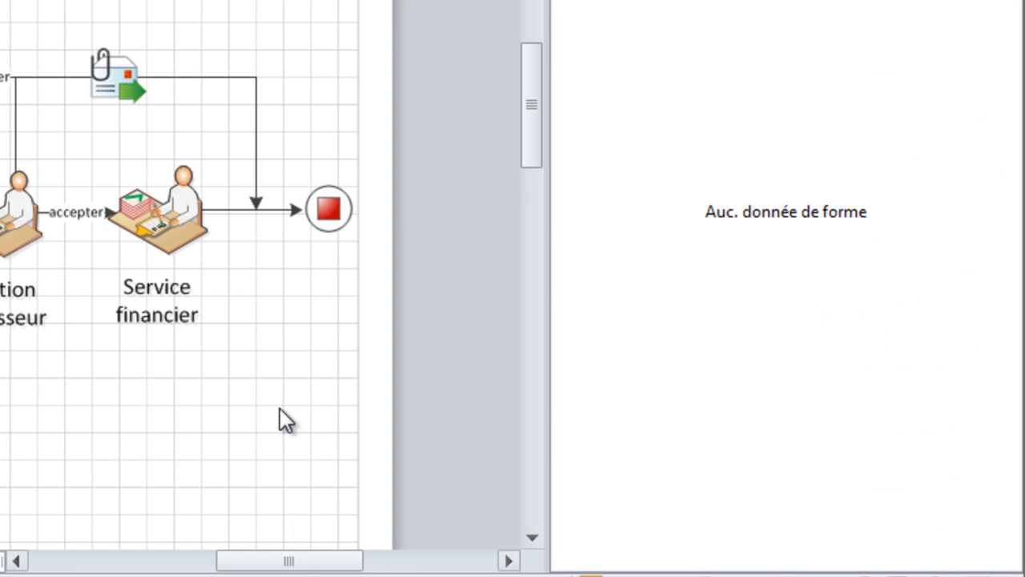
click(330, 220)
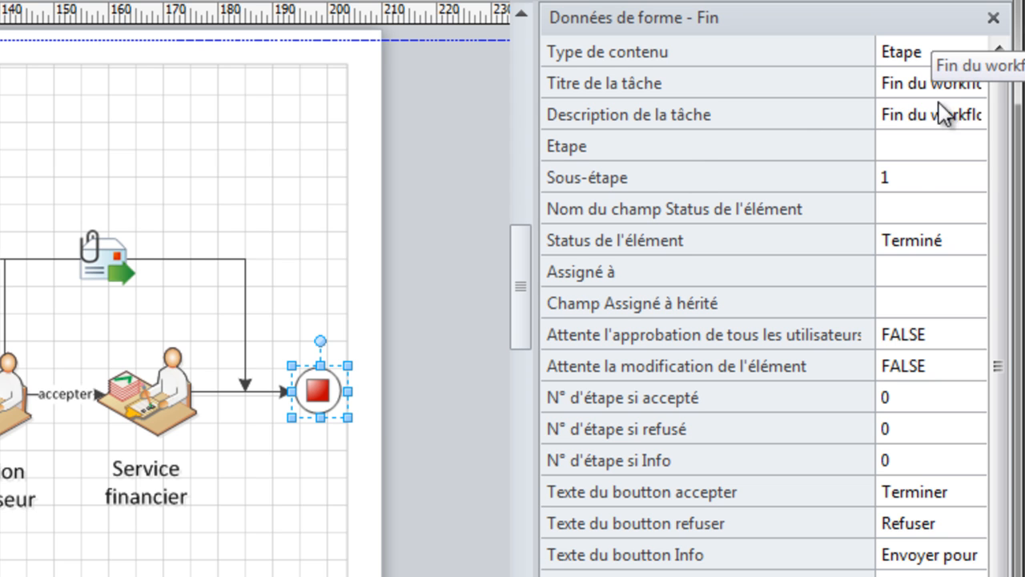
click(905, 144)
text(6)
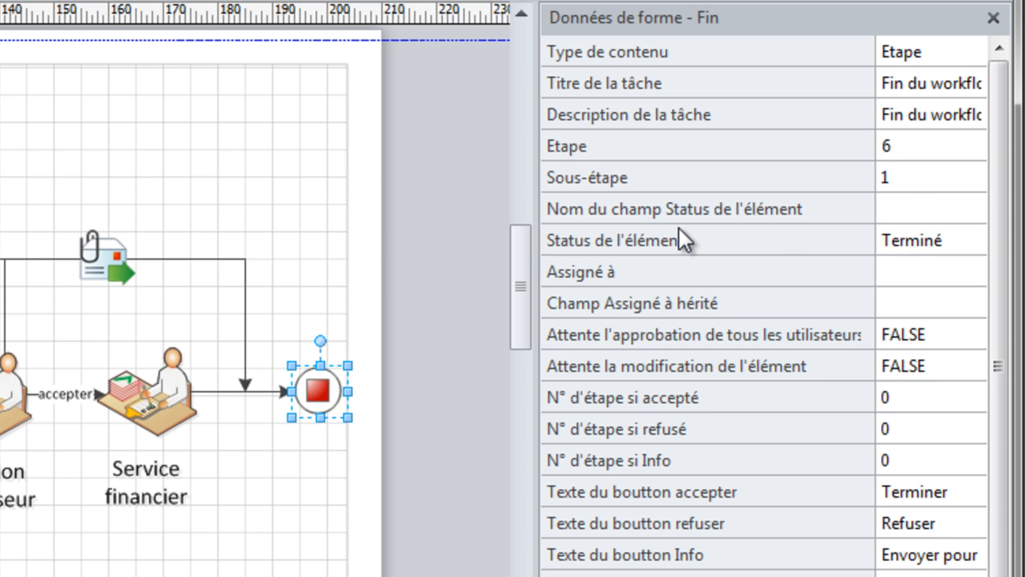
click(902, 212)
text(Etat)
click(912, 303)
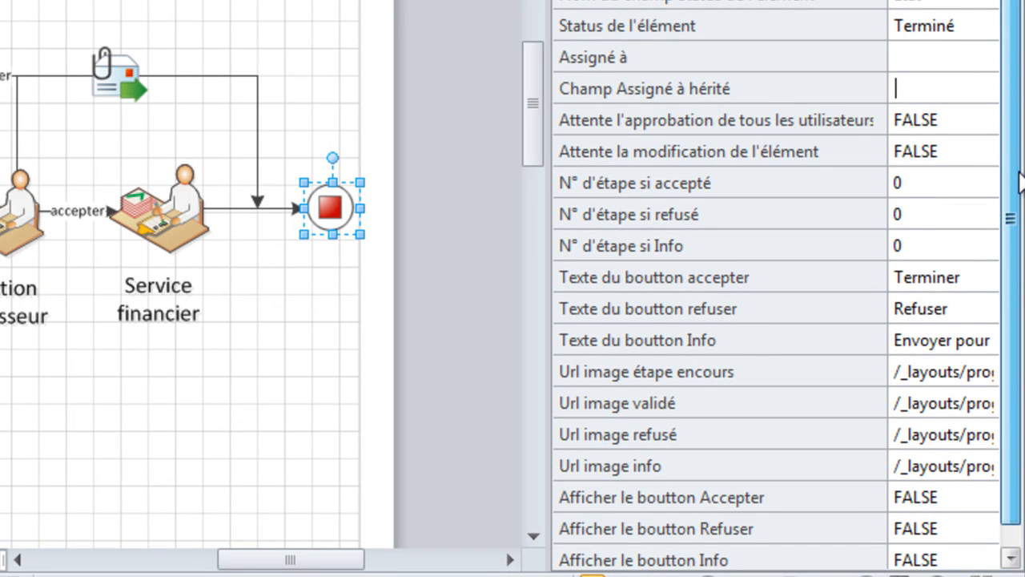
drag(1019, 183, 1021, 200)
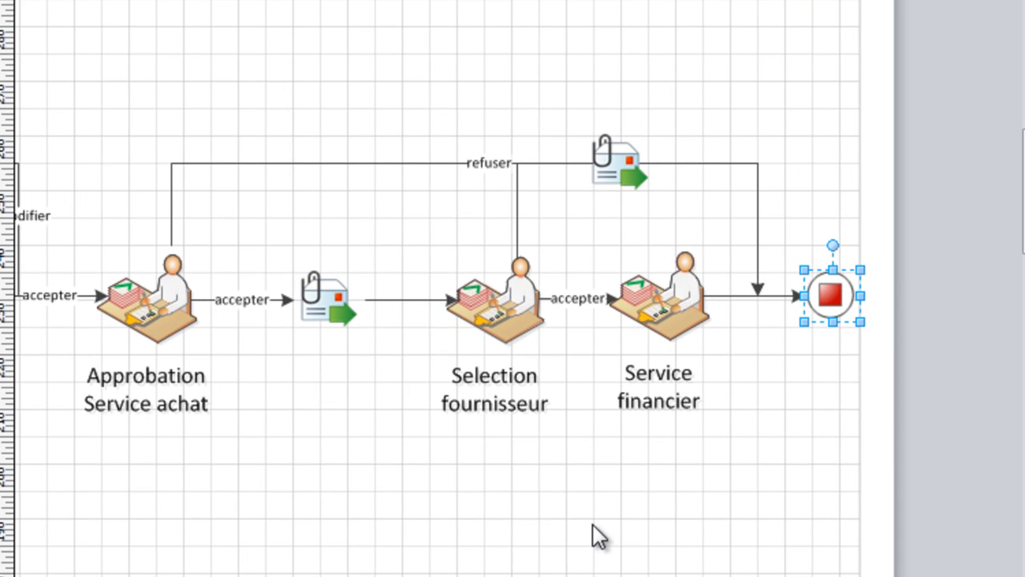
click(252, 475)
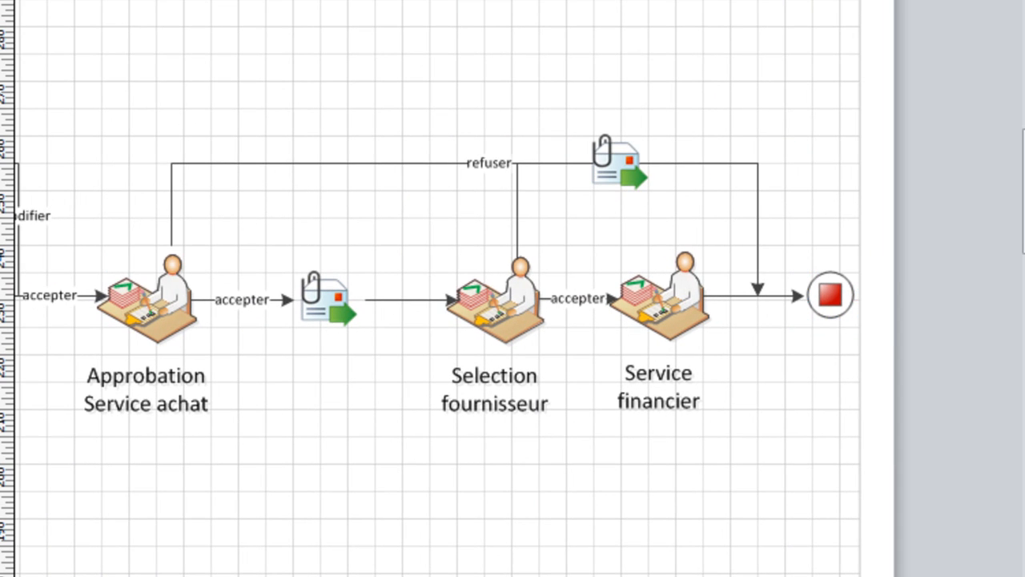
Set the subject of the email shape between Approbation Service achat and Selection fournisseur to "Selection de fournisseur".
scroll(512, 288, left, 5)
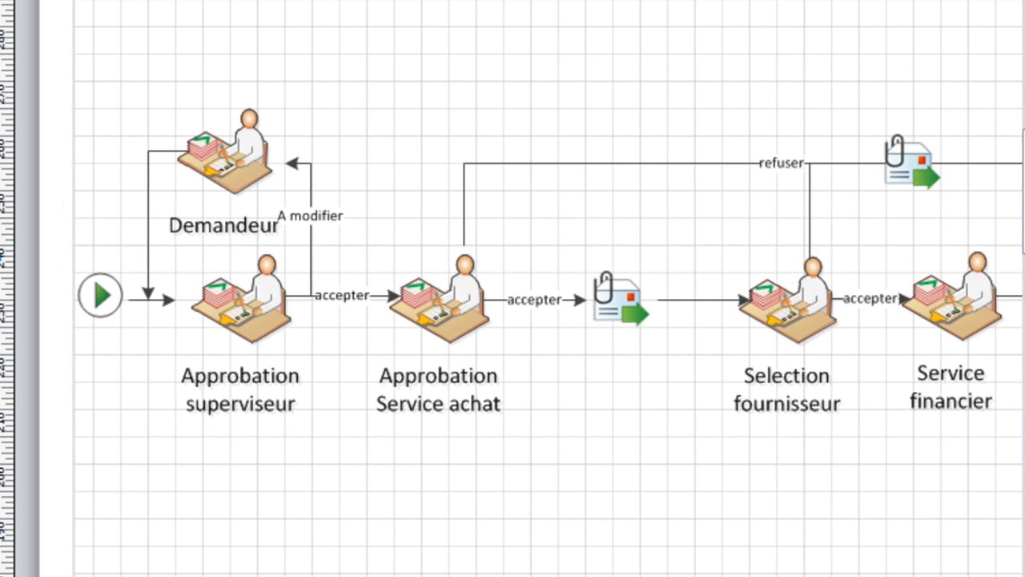
scroll(512, 288, left, 1)
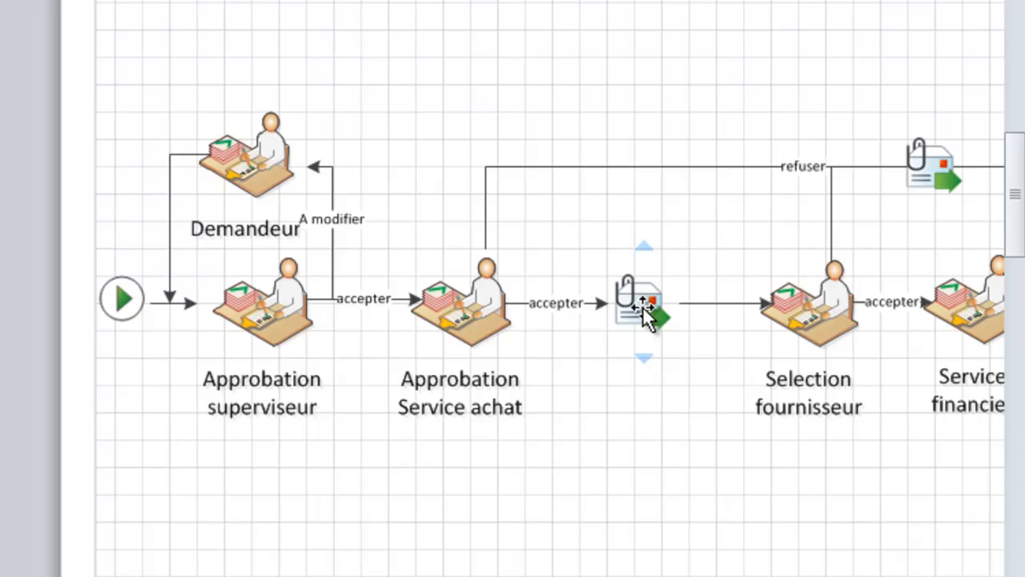
click(662, 311)
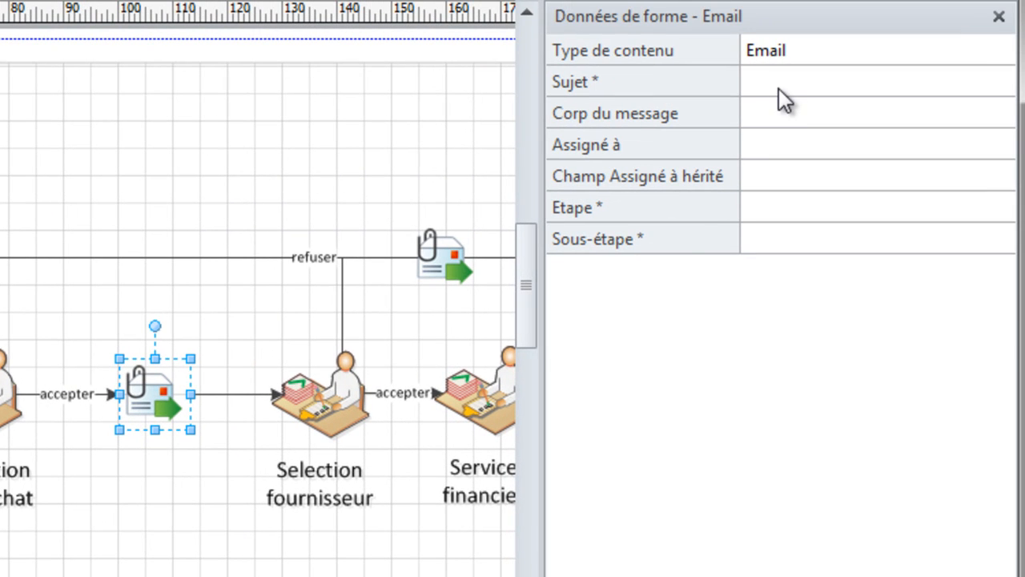
click(779, 88)
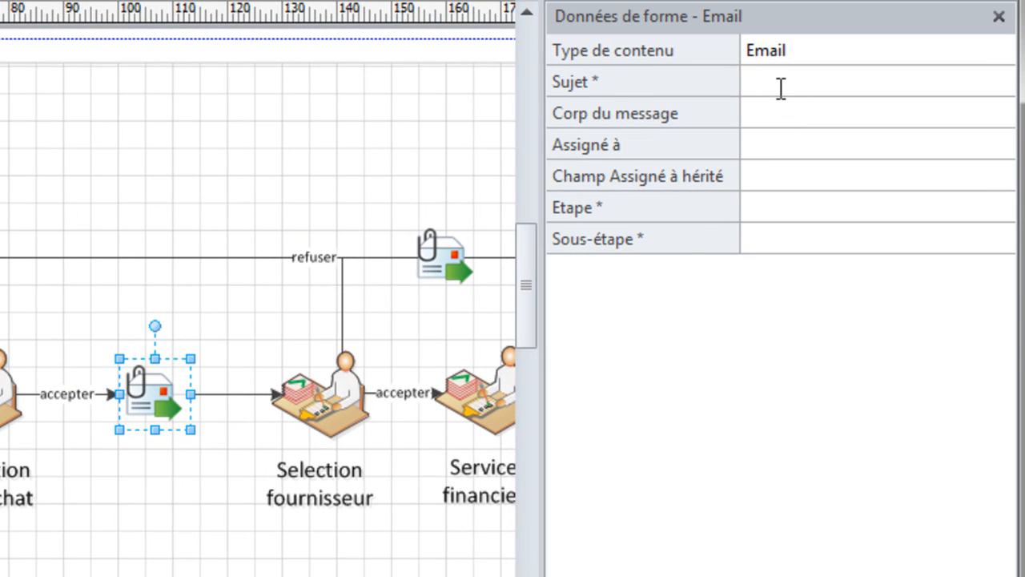
text(Selection de foy)
key(BackSpace)
text(u)
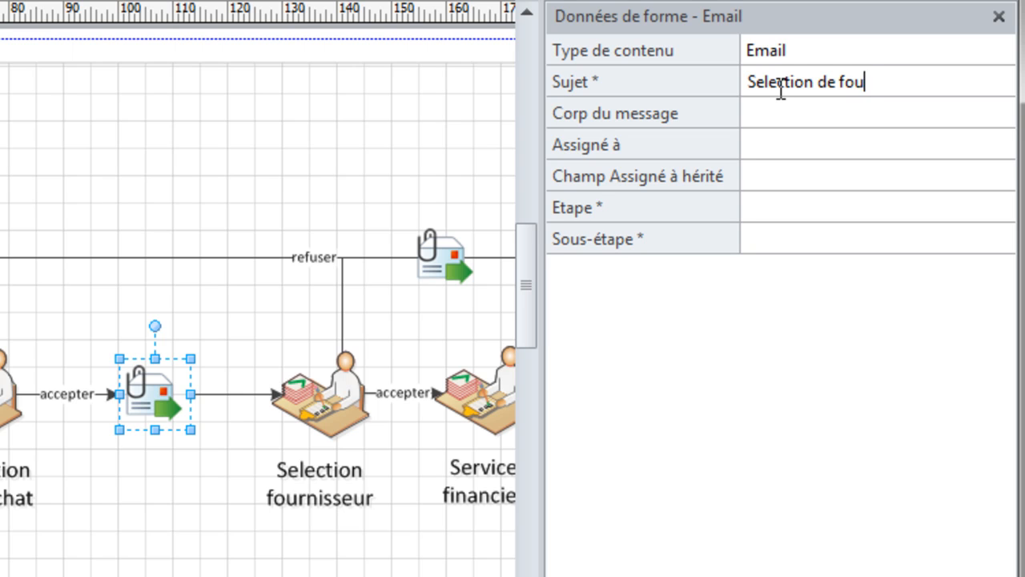
text(rnisseur)
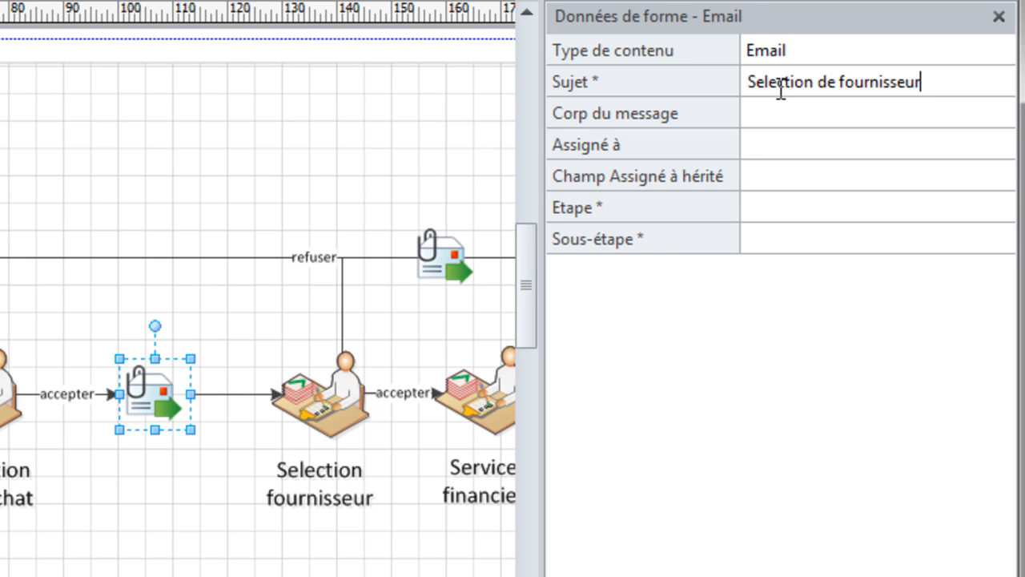
Set this email's Champ Assigné à hérité to Author, its Etape to 3 and its Sous-étape to 2.
click(786, 183)
text(A)
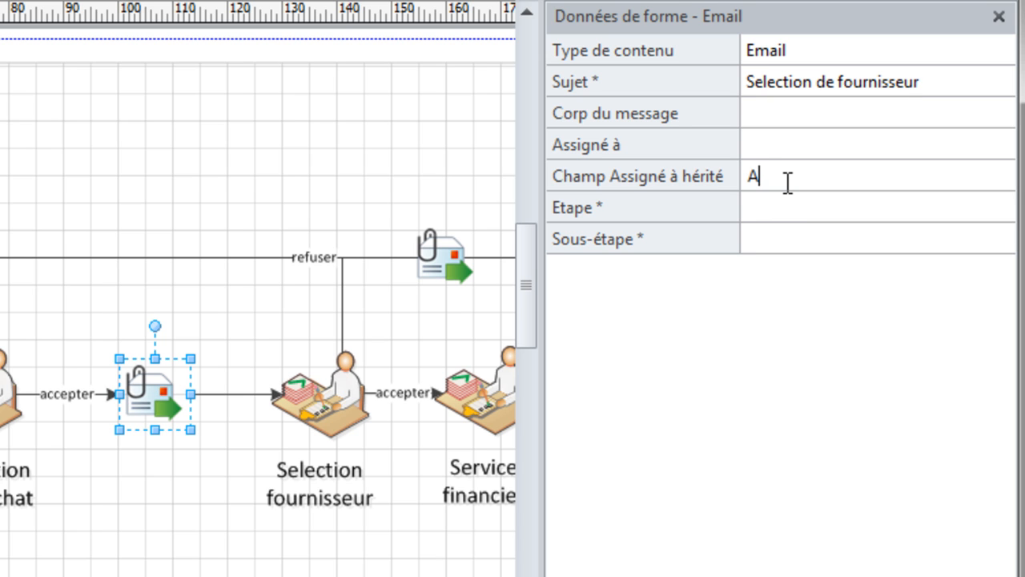
text(uthor)
click(783, 209)
text(3)
click(773, 234)
text(2)
Set the subject of the email shape on the refuser connector to "demande d'achat refusée".
scroll(243, 286, right, 5)
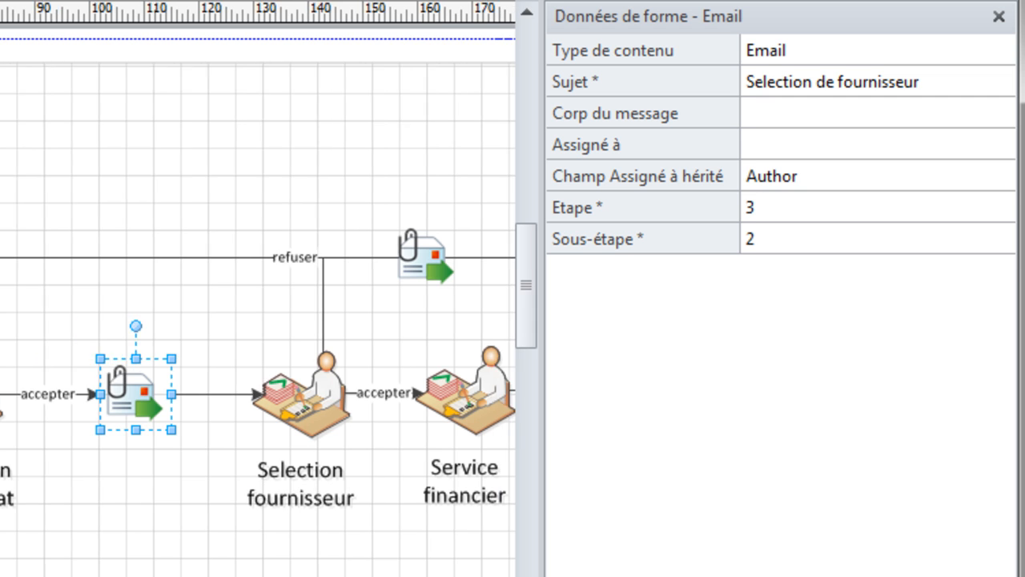
click(198, 269)
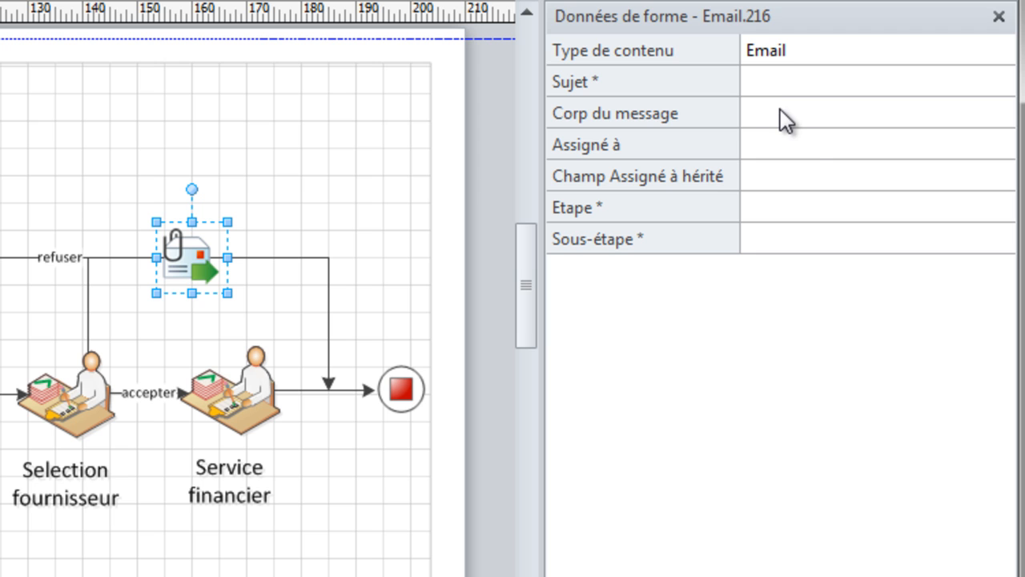
click(768, 86)
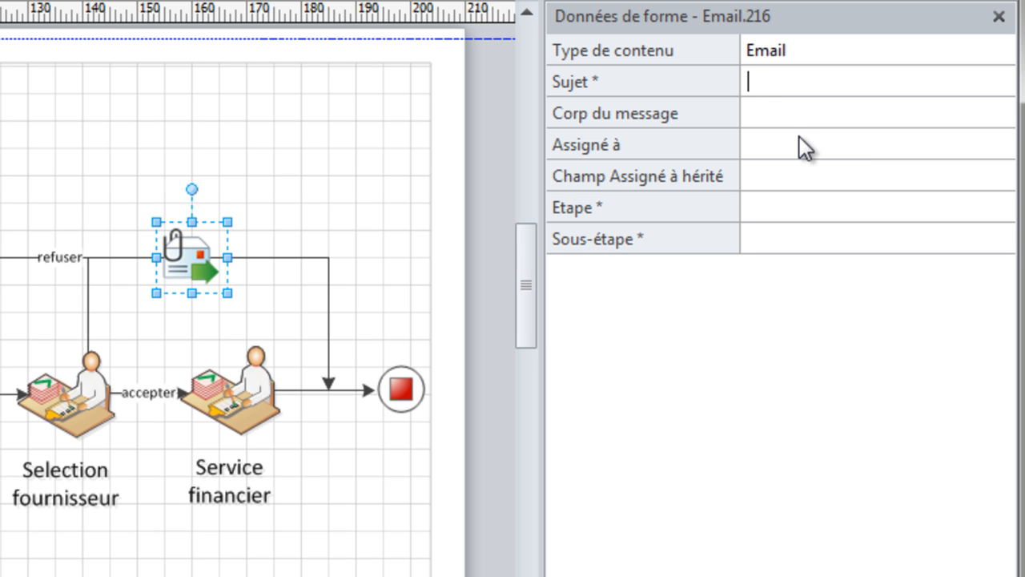
text(demande d'achat refusé)
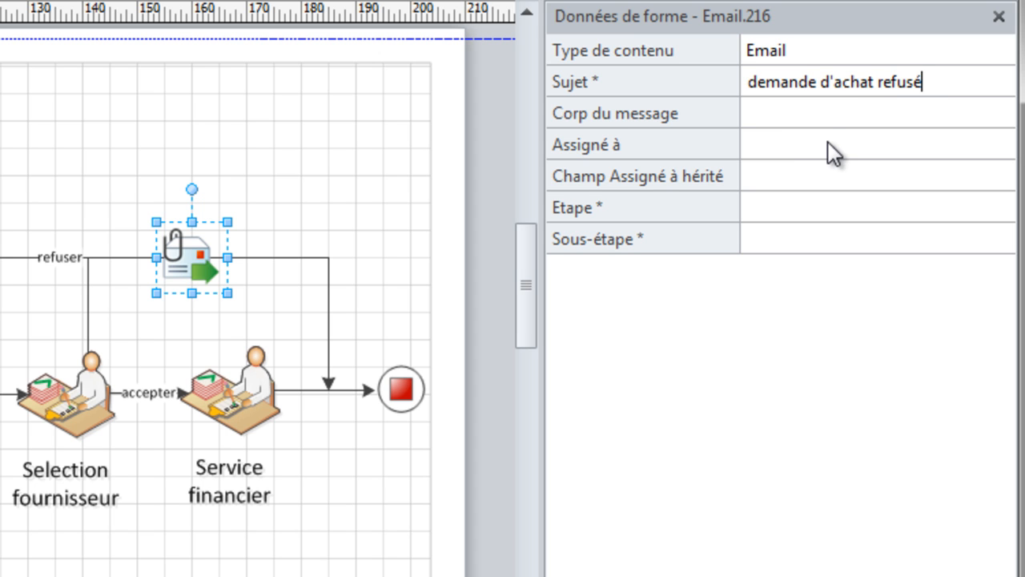
text(e)
Set the refusal email's Champ Assigné à hérité to Author, its Etape to 6 and its Sous-étape to 2.
click(772, 175)
text(autho)
key(BackSpace)
key(BackSpace)
key(BackSpace)
key(BackSpace)
key(BackSpace)
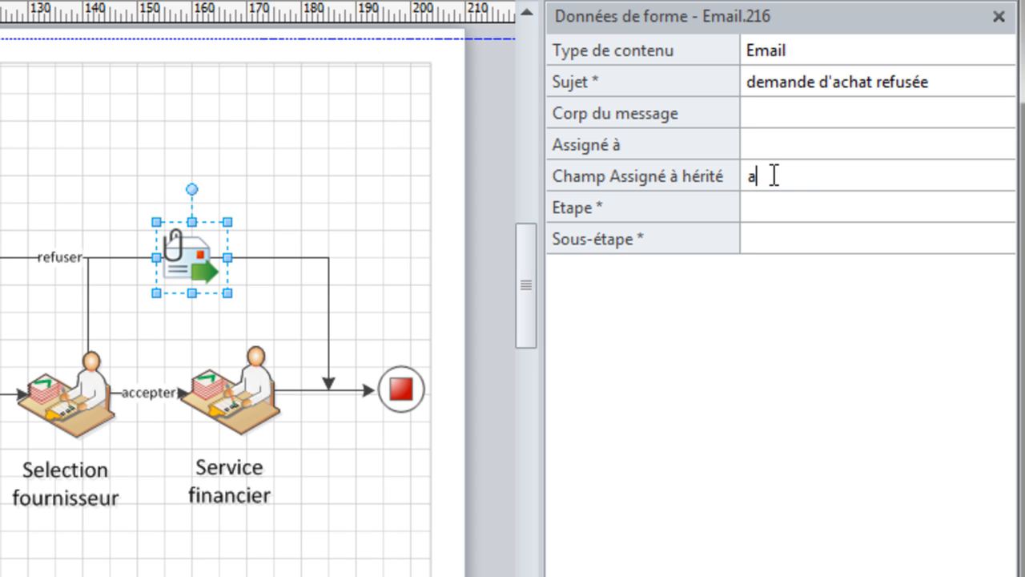
text(Author)
click(805, 201)
mouse_move(404, 388)
text(6)
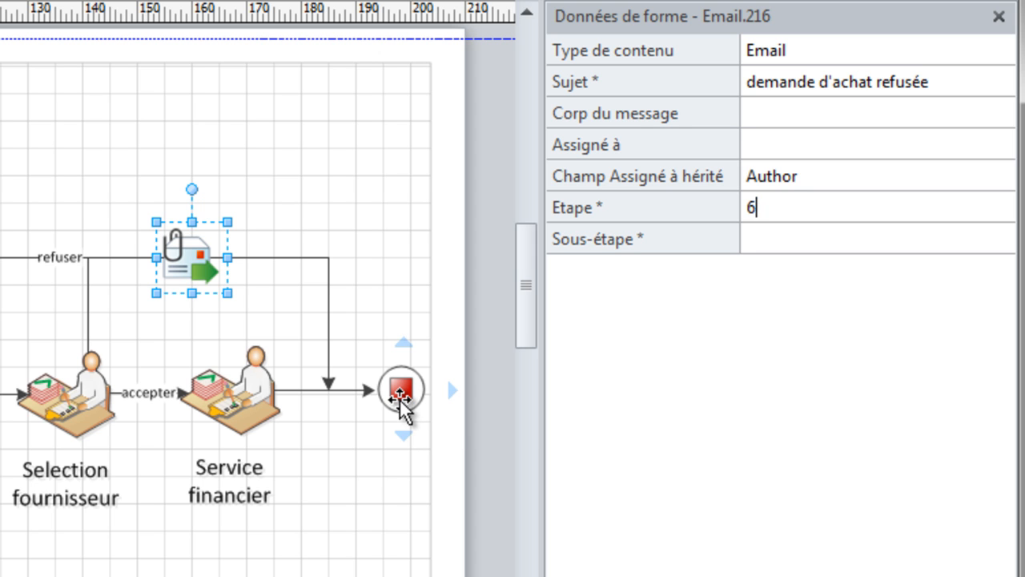
click(763, 242)
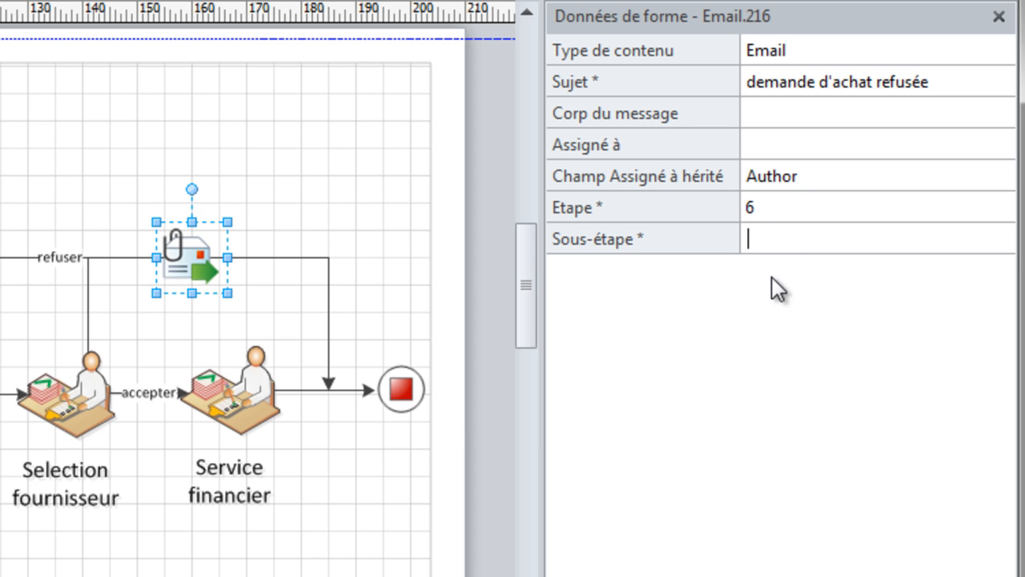
text(2)
Compare the Etape and Sous-étape values of the Fin shape and the refusal email, and clear the selection.
click(403, 391)
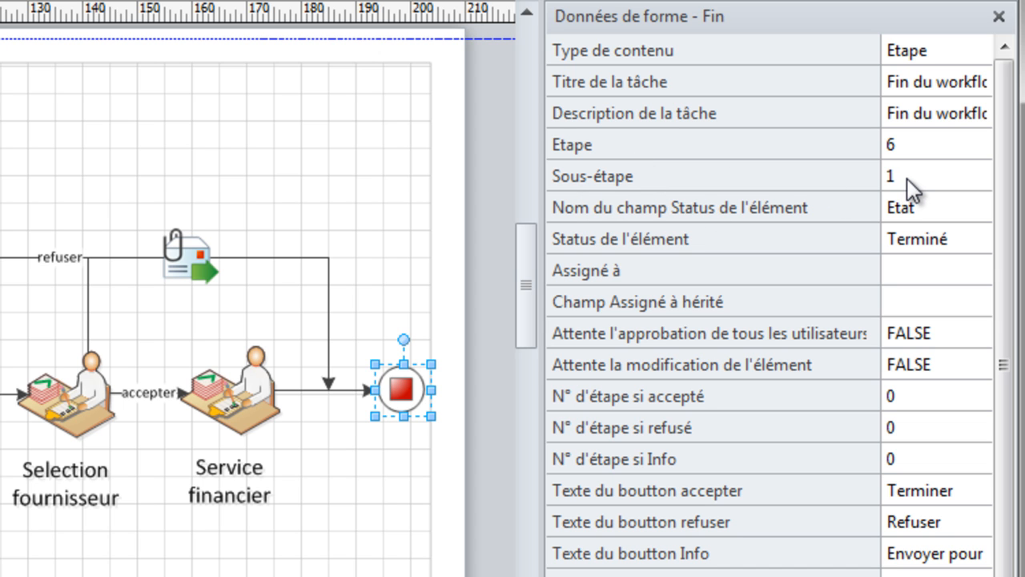
click(204, 272)
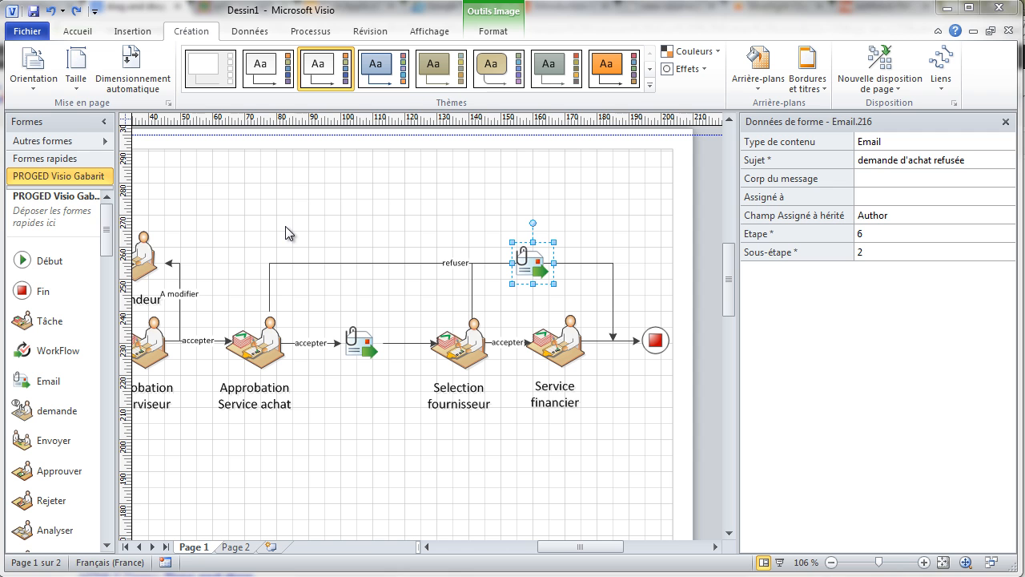
drag(224, 201, 313, 233)
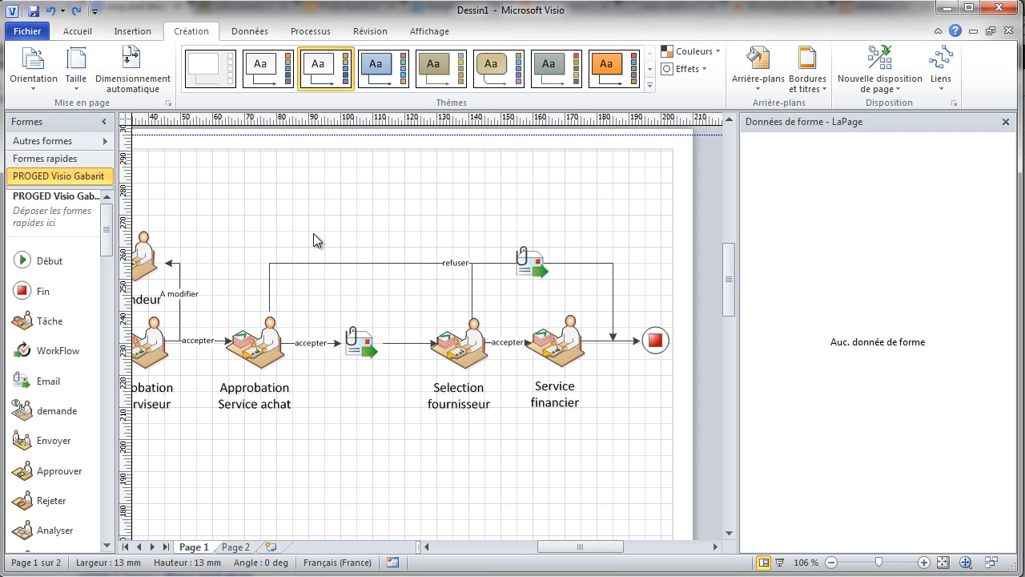
Fit the page size to the drawing and bring the workflow diagram back into view.
click(77, 90)
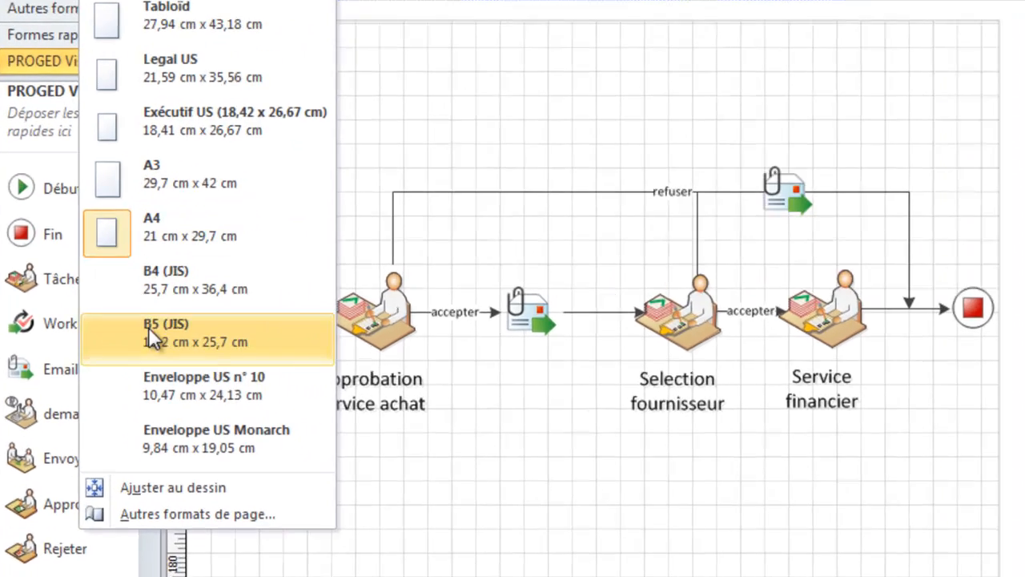
click(169, 488)
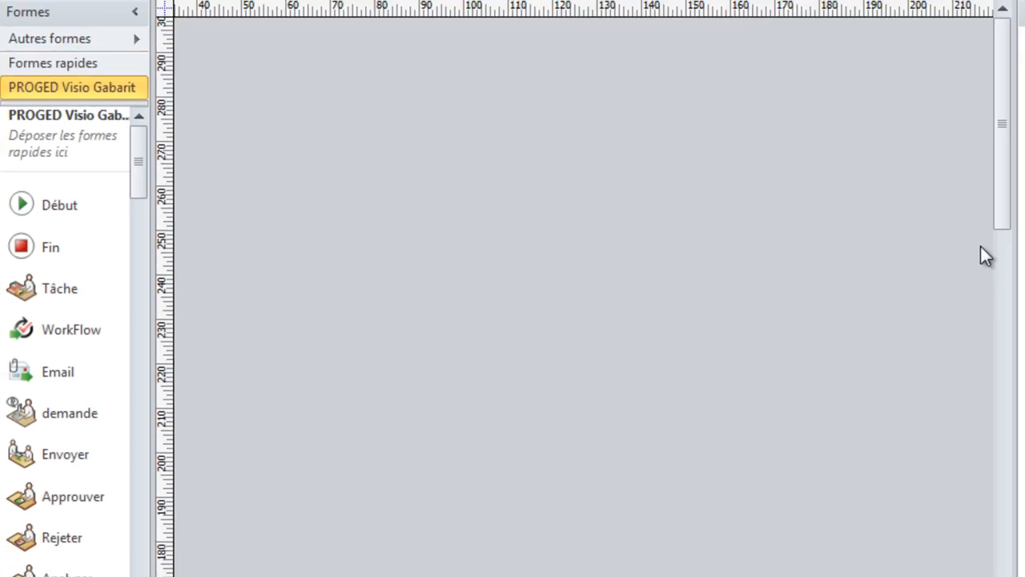
drag(1004, 221, 1002, 534)
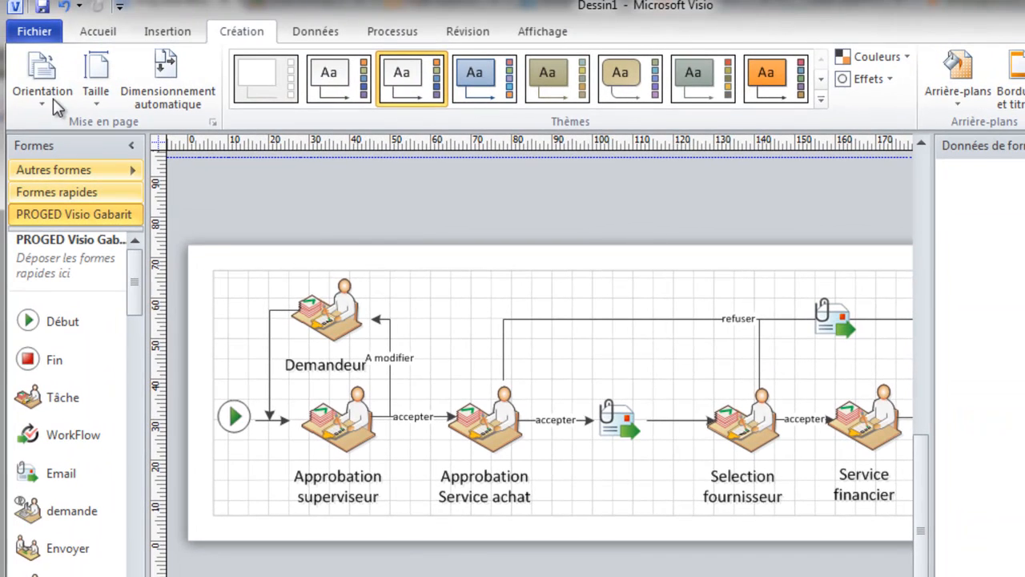
Start saving the drawing as a new file in SVG - Scalable Vector Graphics format.
click(36, 32)
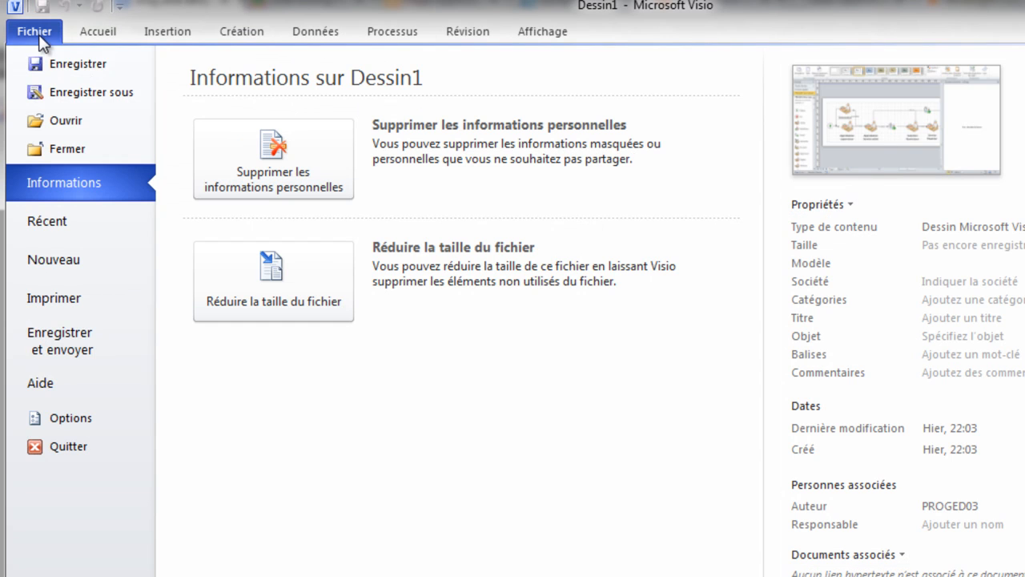
click(53, 93)
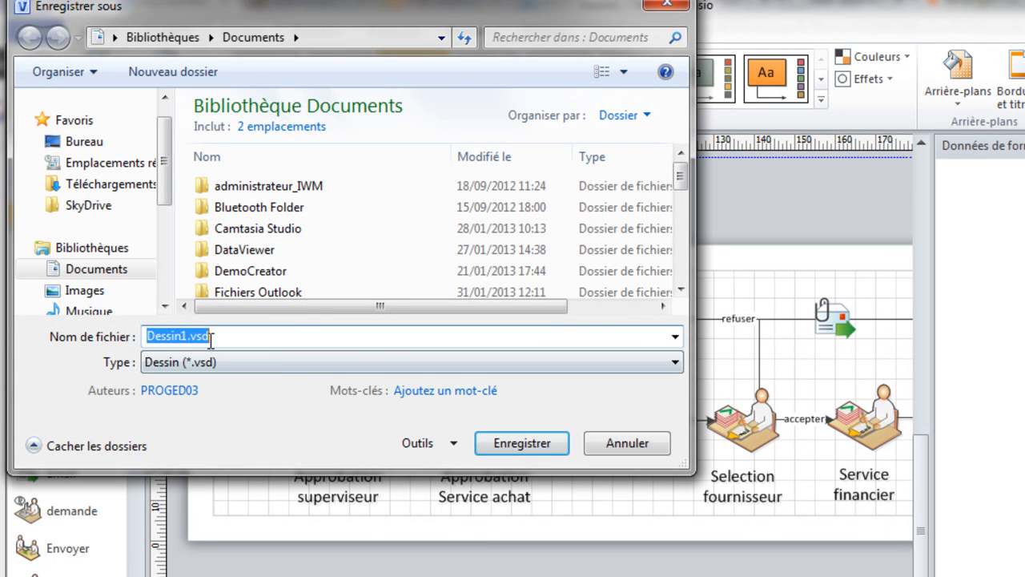
click(187, 334)
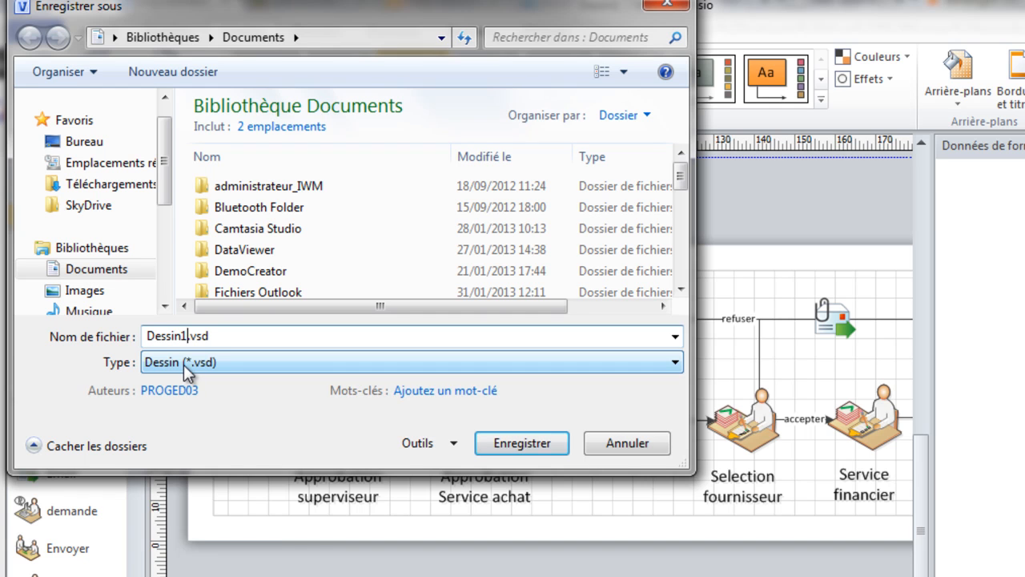
click(183, 365)
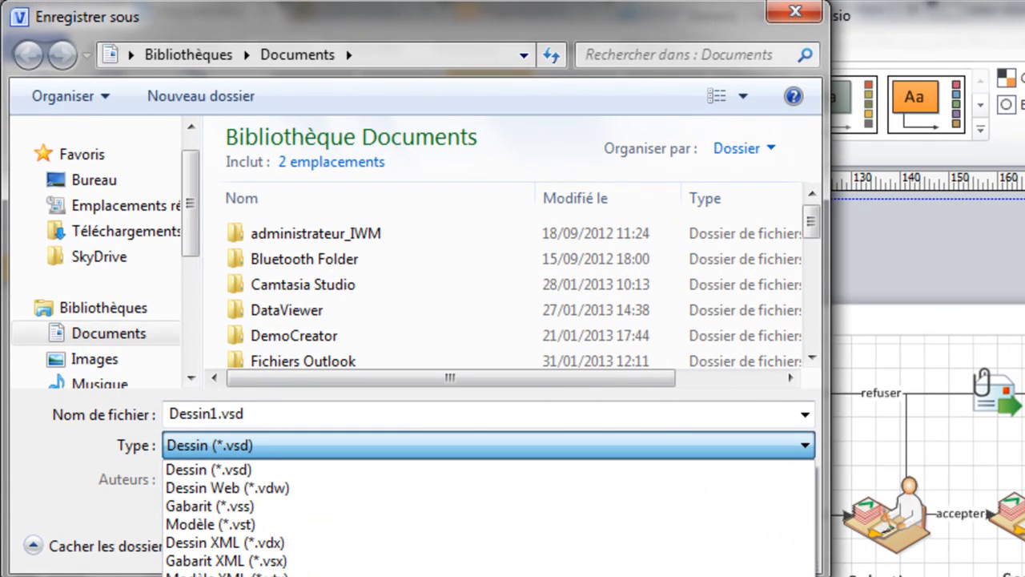
click(337, 575)
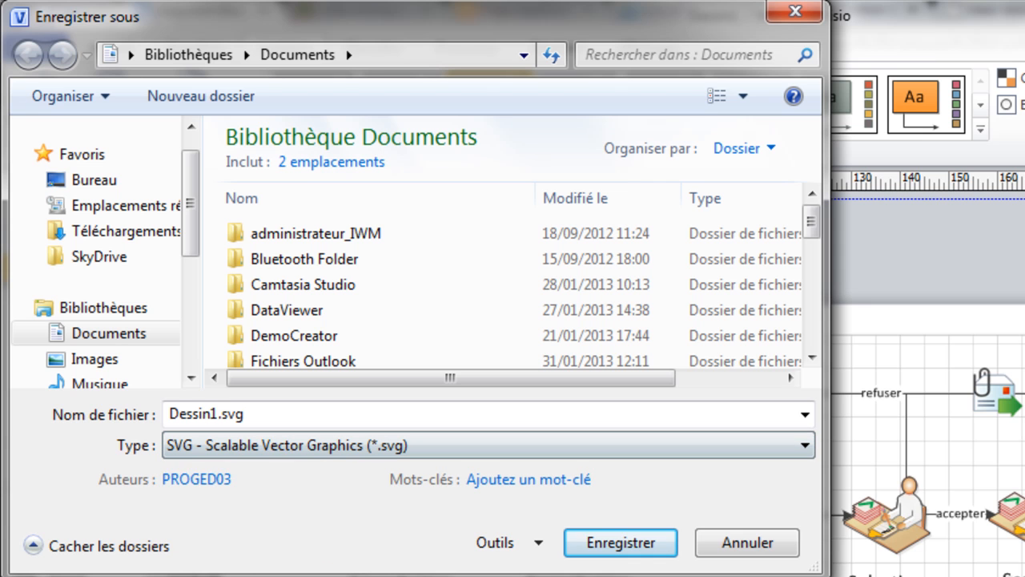
Name the file Achat Article PROGED.svg and save it in the Documents library.
click(263, 411)
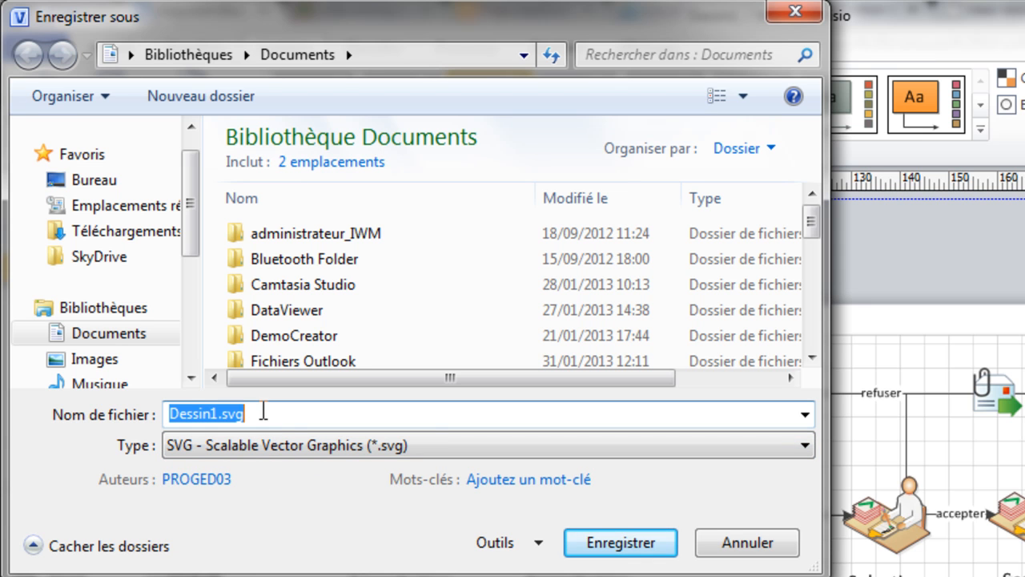
click(220, 416)
key(BackSpace)
key(BackSpace)
key(BackSpace)
key(BackSpace)
key(BackSpace)
key(BackSpace)
key(BackSpace)
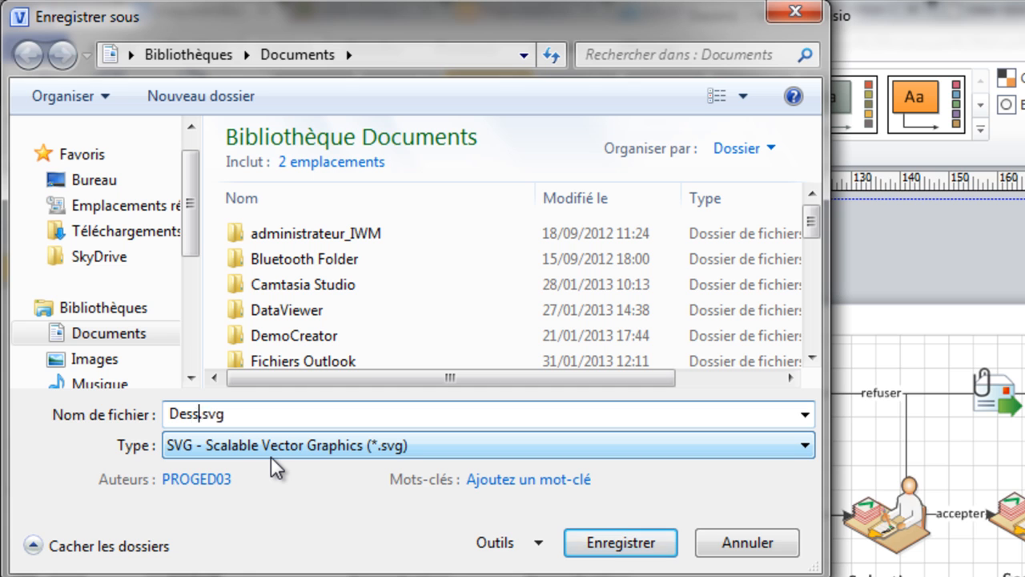
text(Achat)
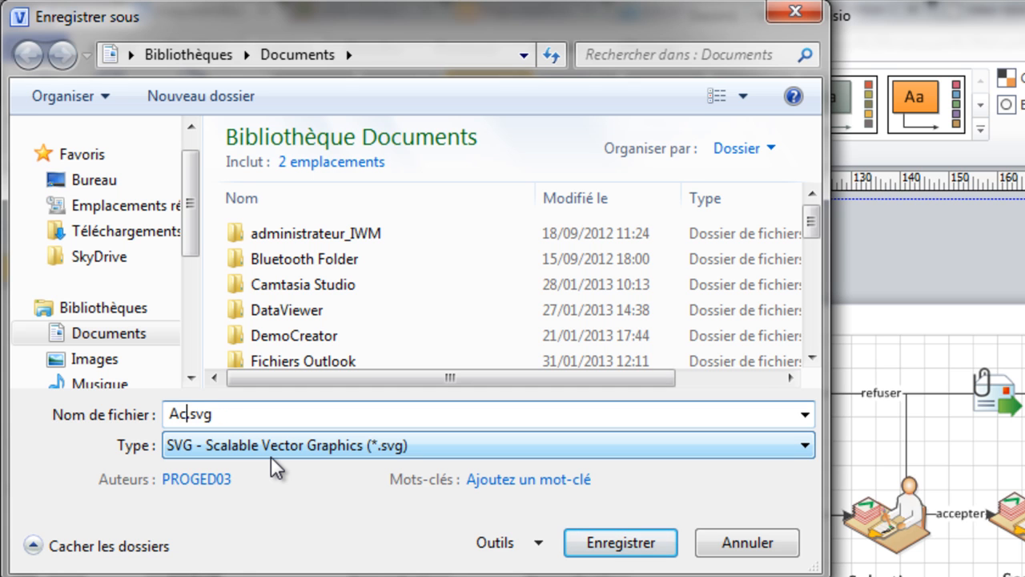
text( Artic)
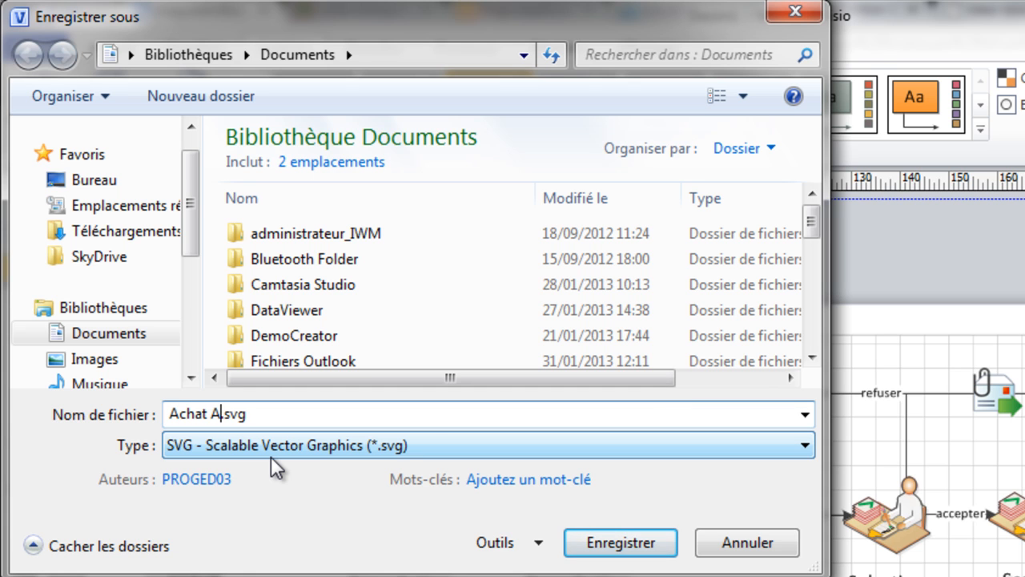
text(le PR)
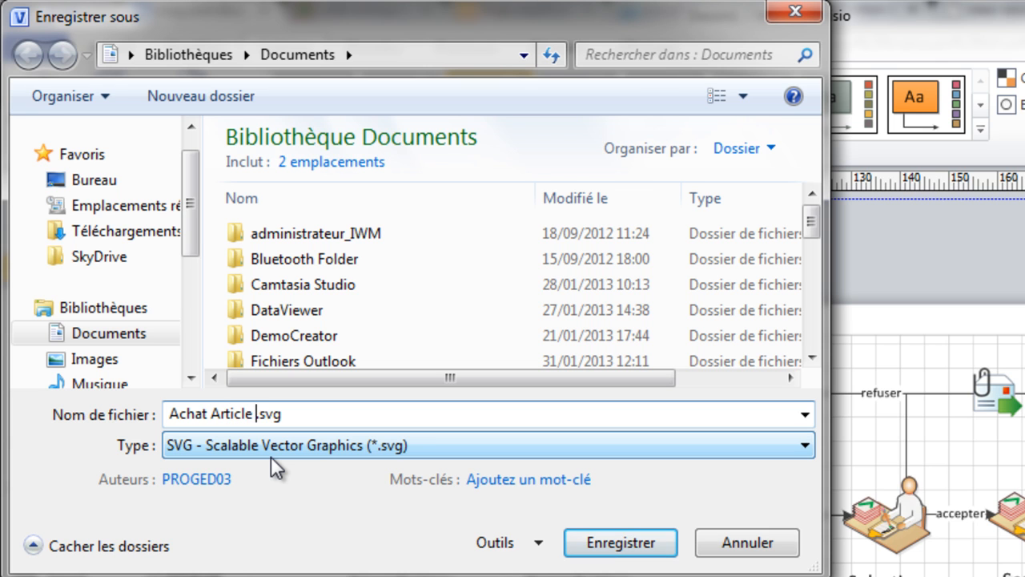
text(OGED)
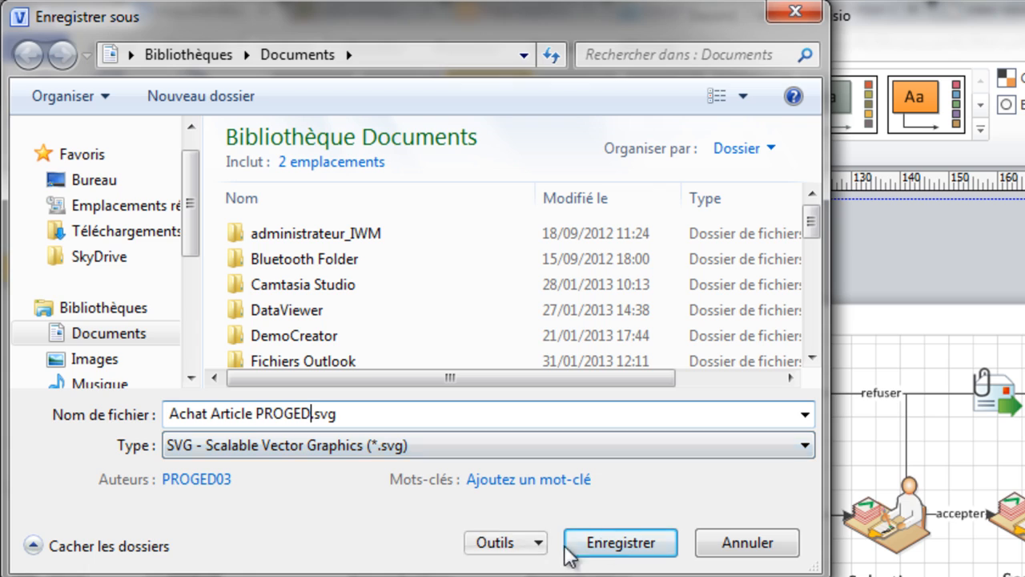
click(615, 543)
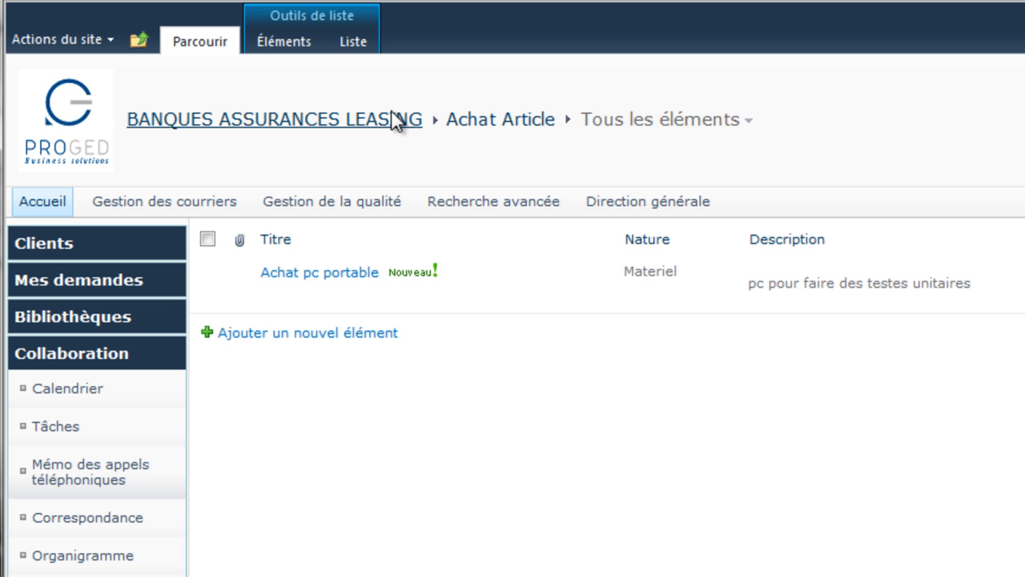
In the SharePoint list Achat Article, add the PGListFormWebPart component from Divers to the display form and stop editing the page.
click(353, 41)
click(723, 88)
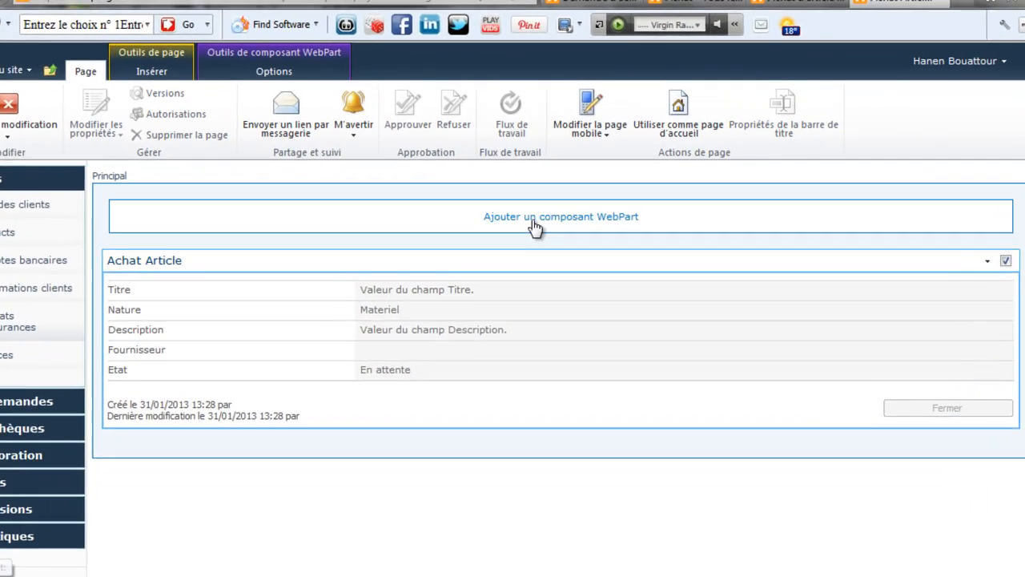
click(535, 229)
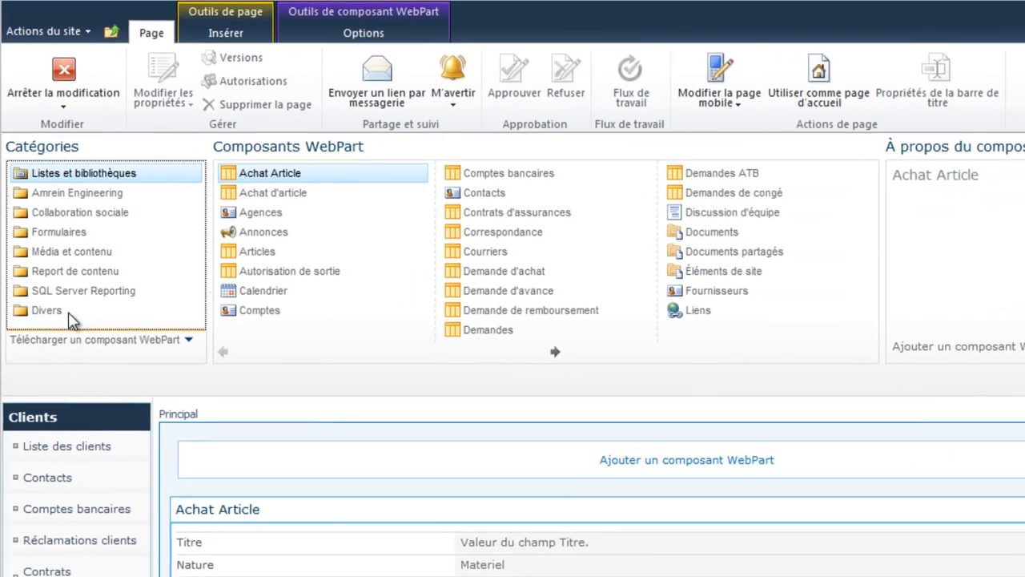
click(69, 314)
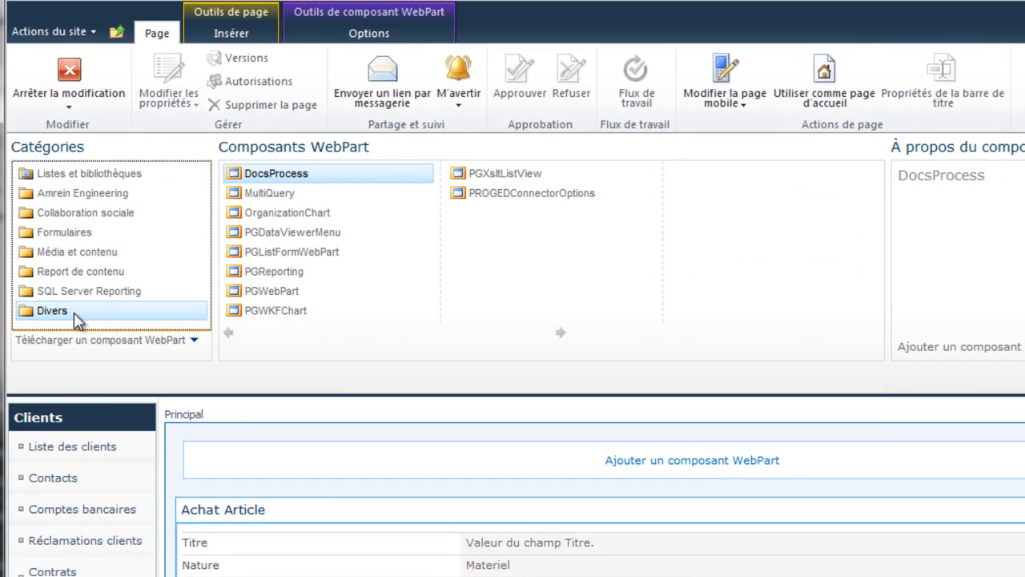
click(274, 253)
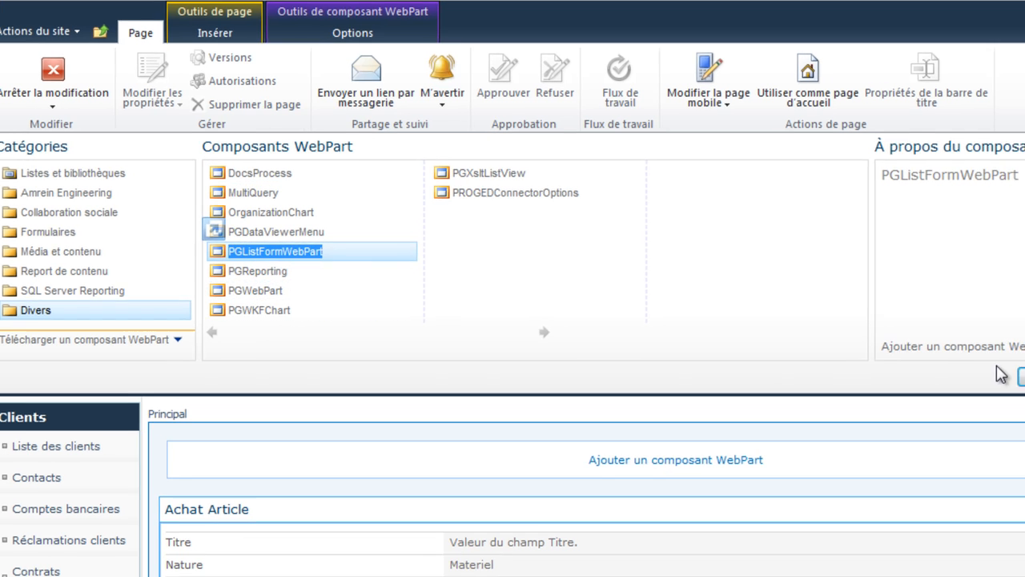
click(900, 375)
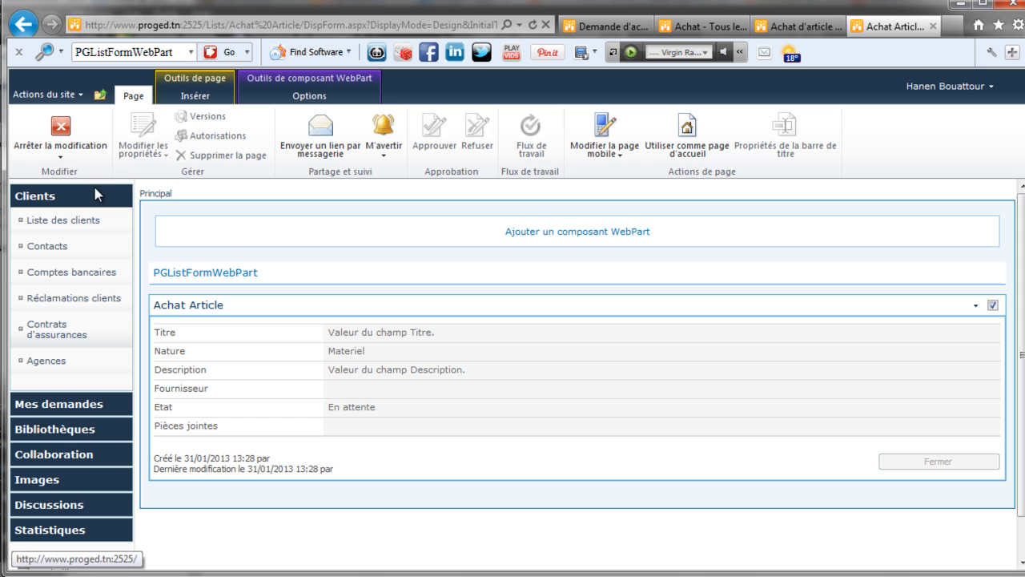
click(60, 130)
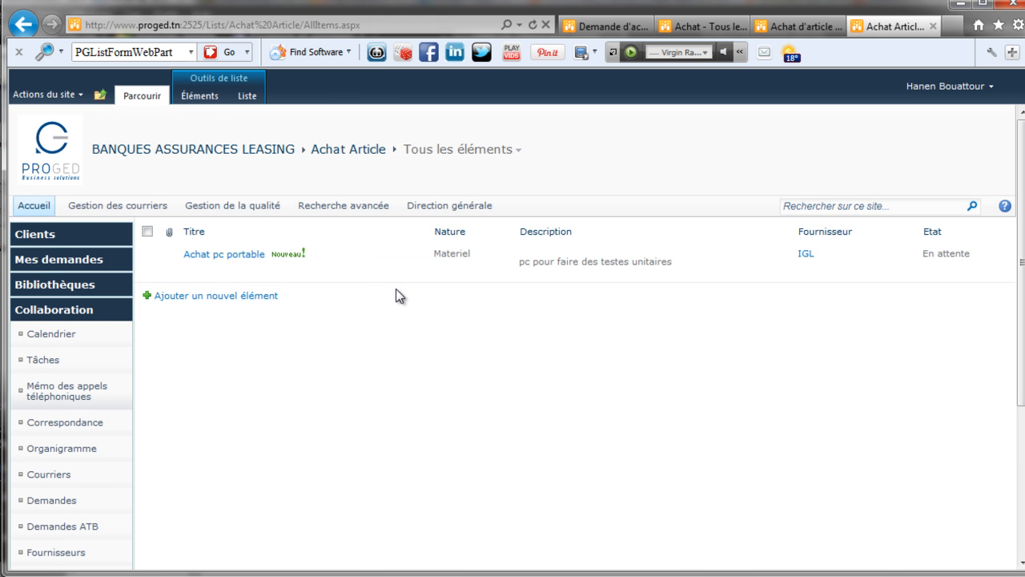
Start adding a PROGED WorkFlow Generator workflow to the Achat Article list and name it Achat Article PROGED.
click(247, 97)
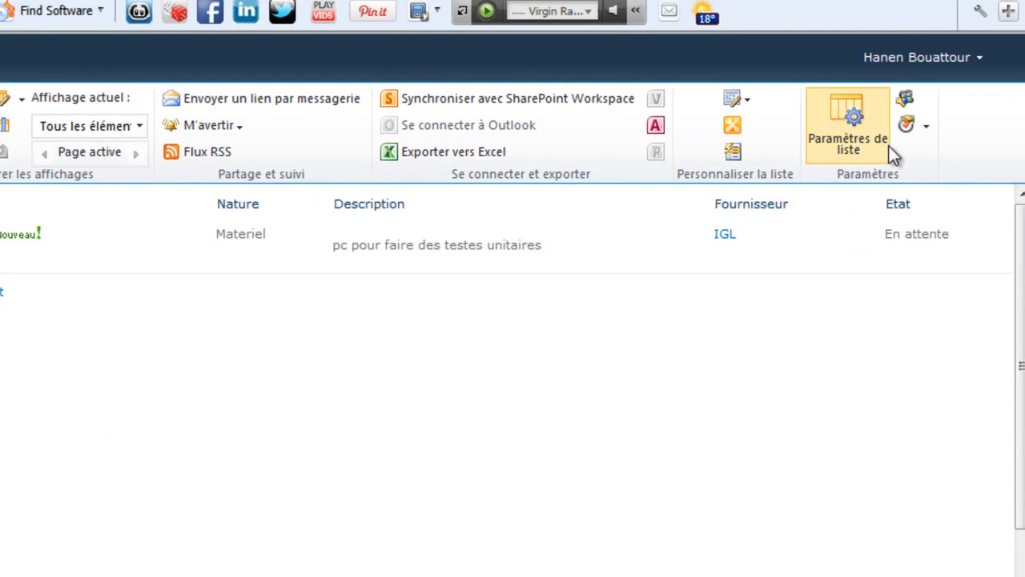
click(926, 126)
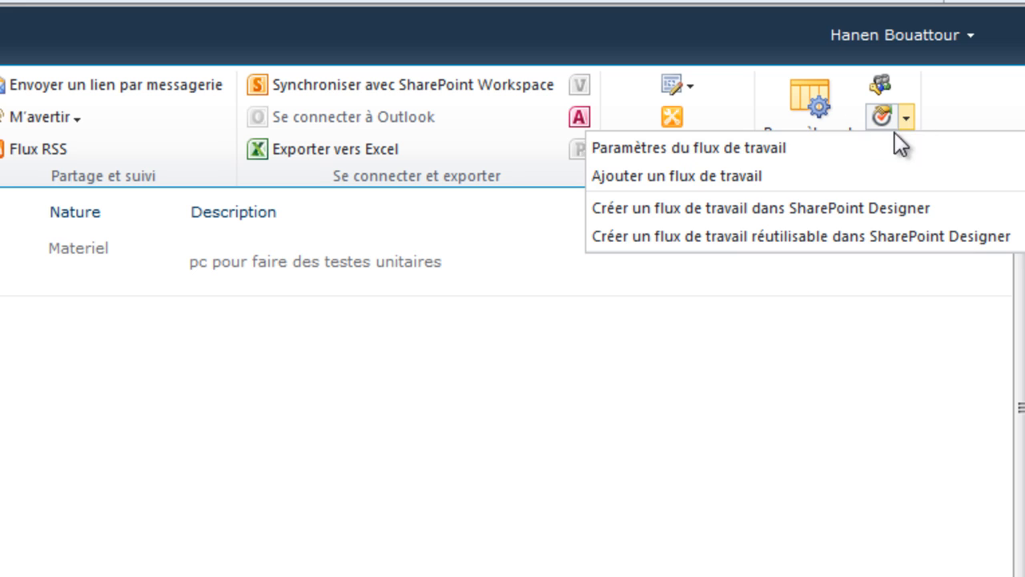
click(756, 152)
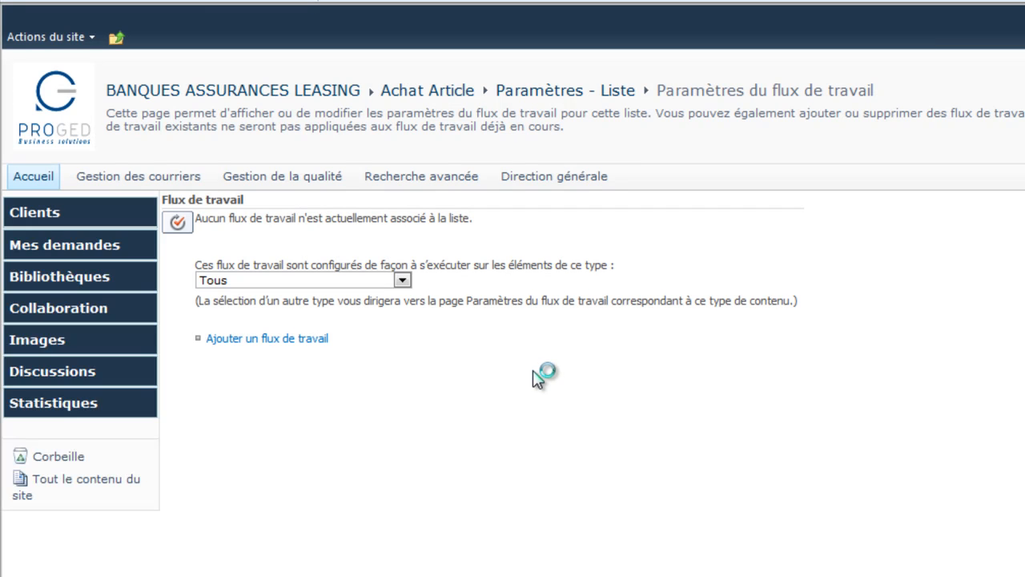
click(250, 339)
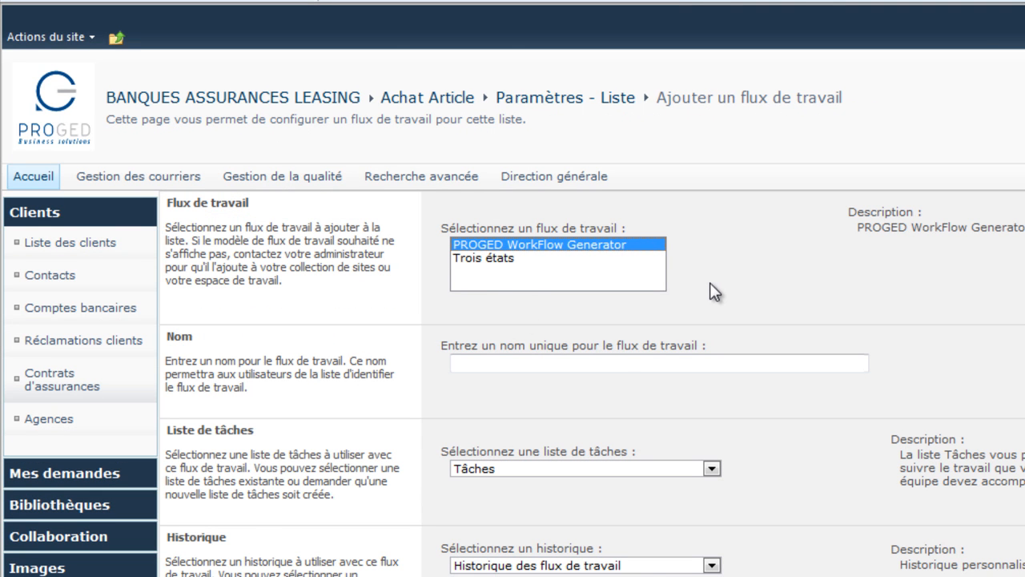
scroll(708, 284, down, 1)
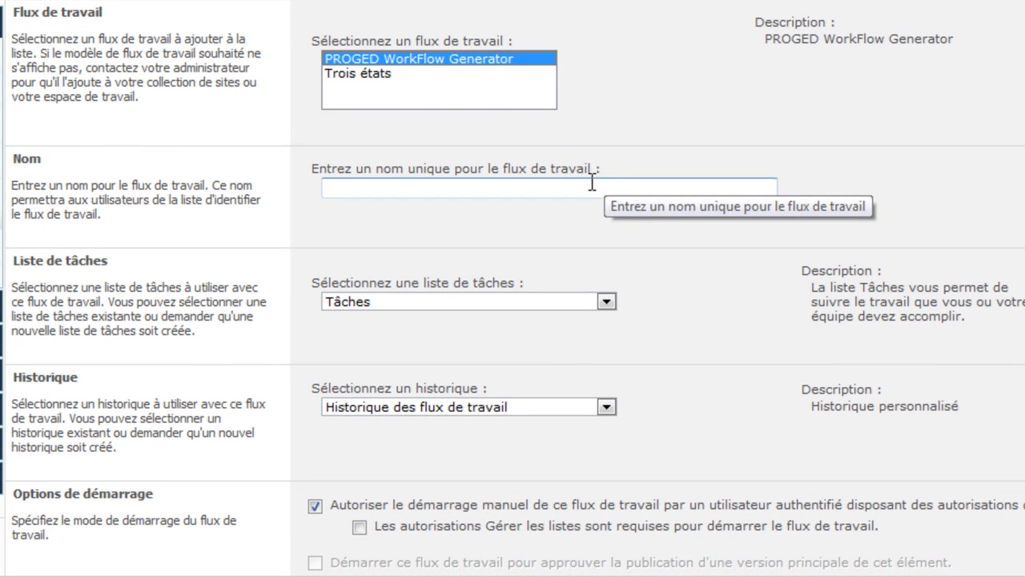
click(382, 188)
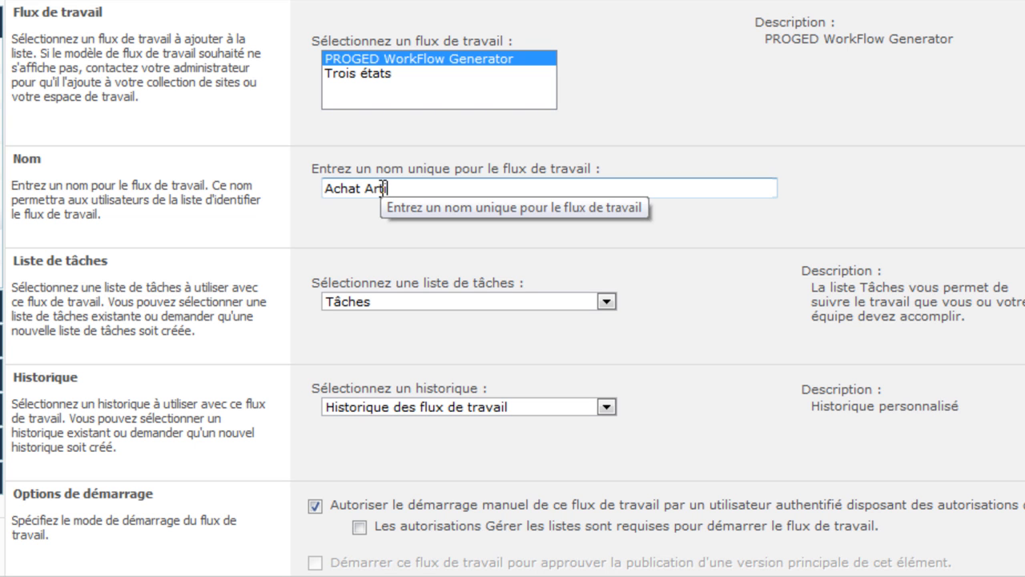
text(Achat Article PROGED)
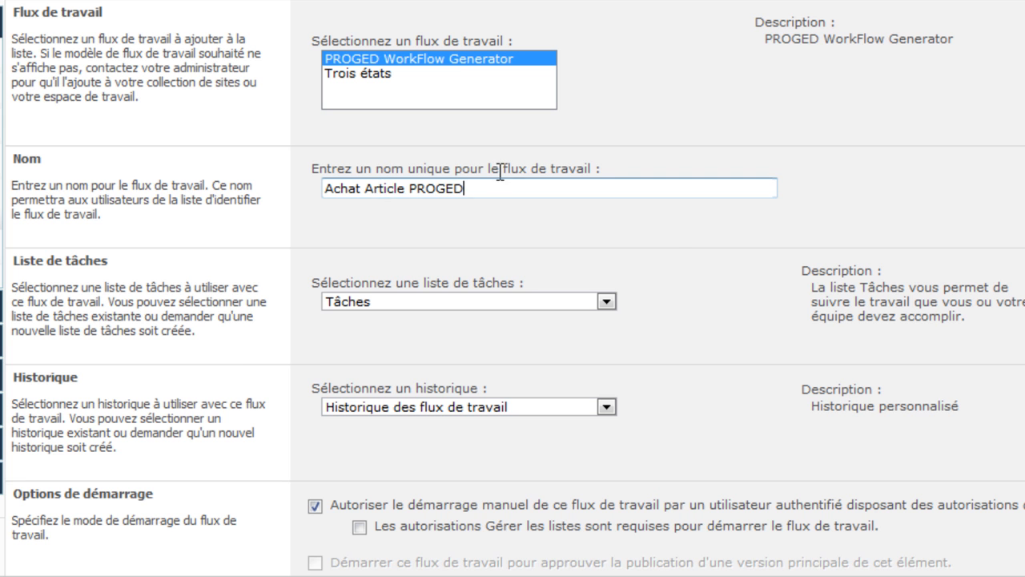
Have the workflow start when a new item is created, and continue to the generator parameters.
scroll(667, 241, down, 3)
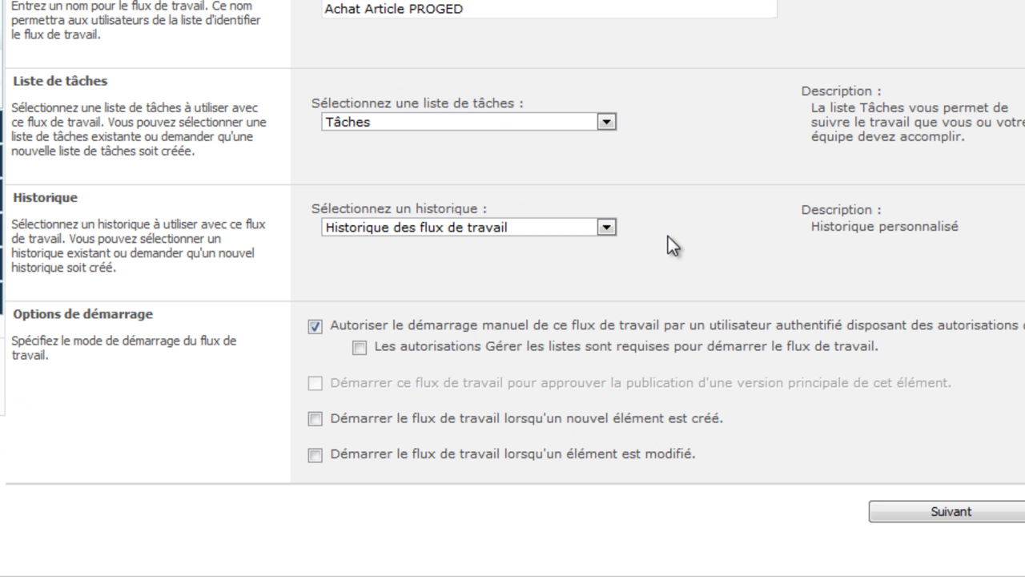
click(317, 419)
click(933, 513)
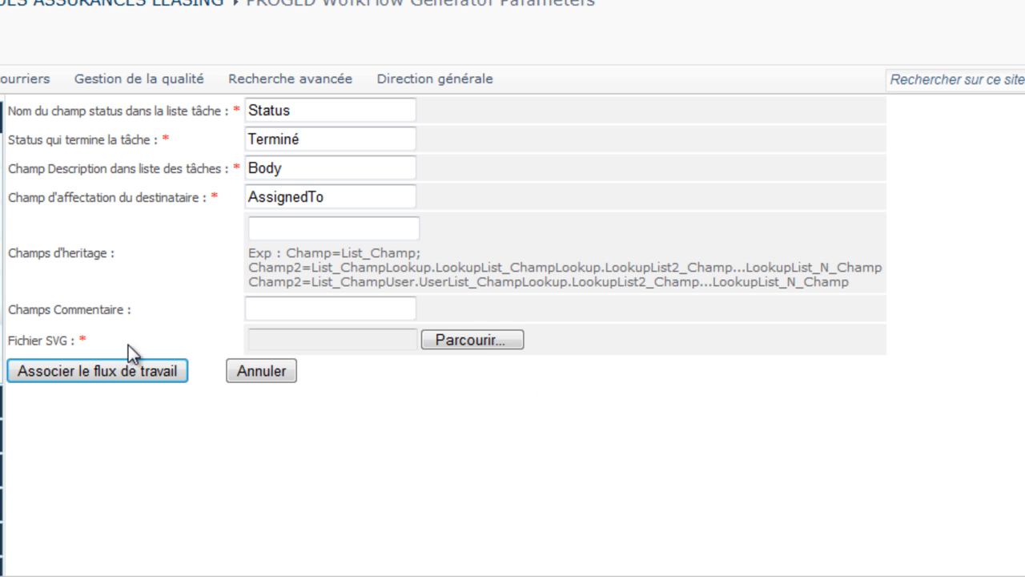
Choose Achat Article PROGED.svg from Documents as the workflow's SVG file and associate the workflow.
click(479, 343)
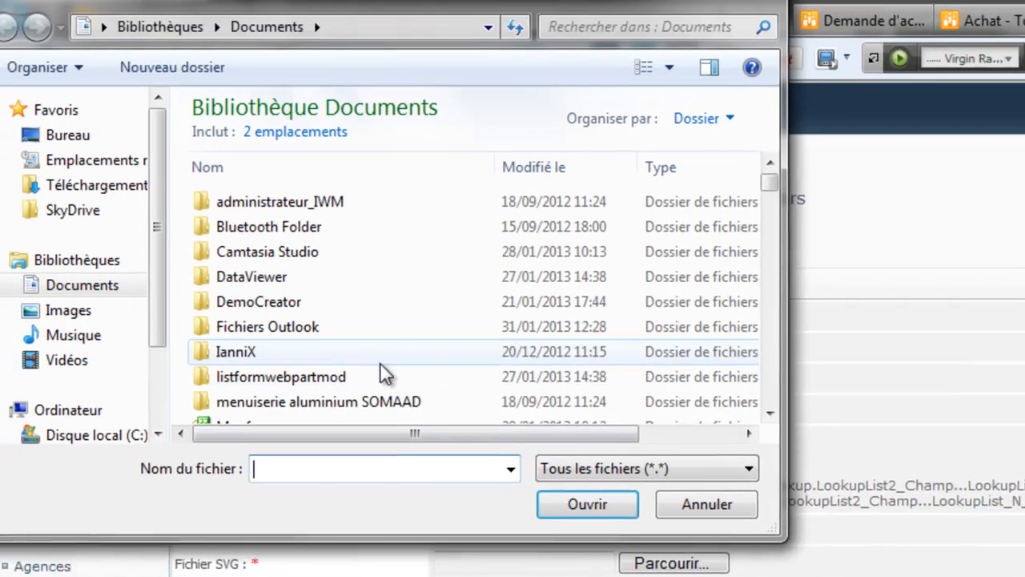
scroll(437, 385, down, 5)
scroll(439, 385, down, 10)
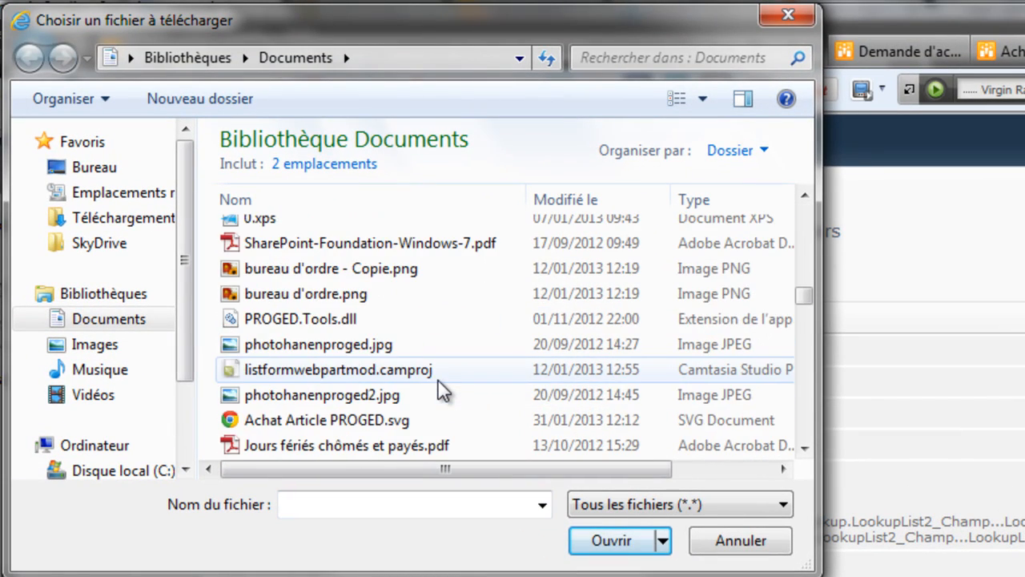
double_click(404, 421)
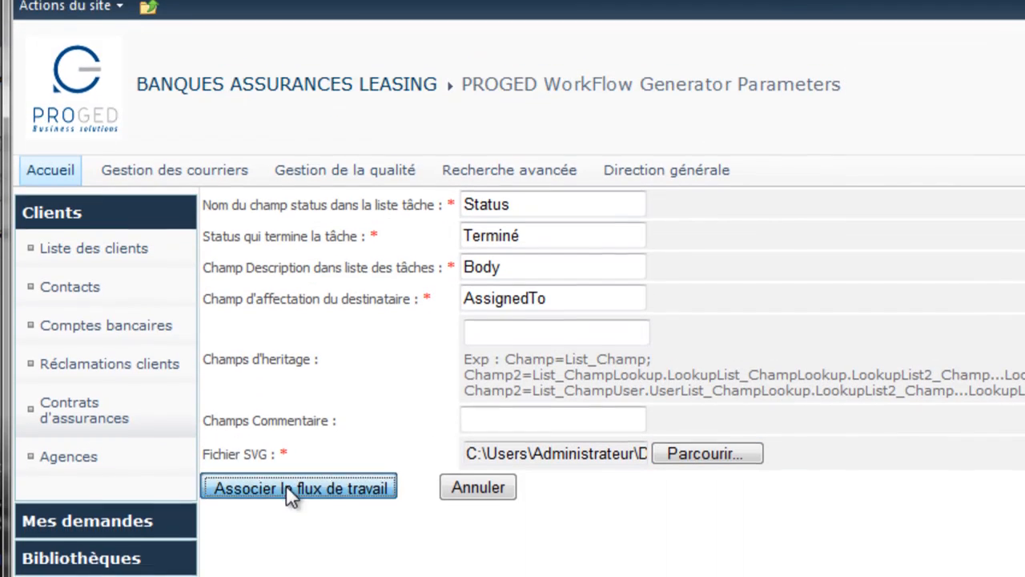
click(293, 490)
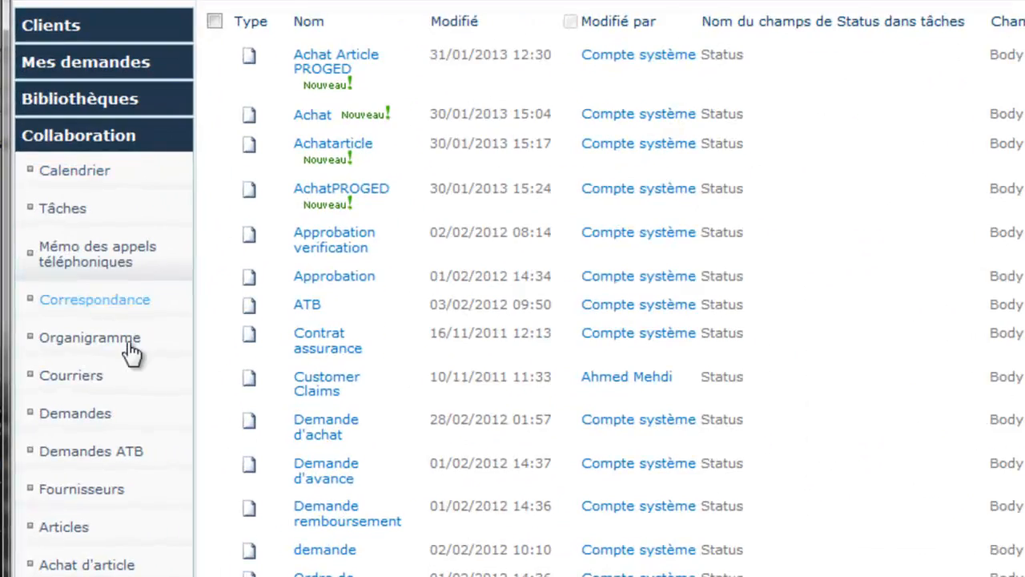
In the Achat Article list, create and save an item titled Achat serveur with description serveur sharepoint and supplier OMMP.
scroll(120, 361, down, 5)
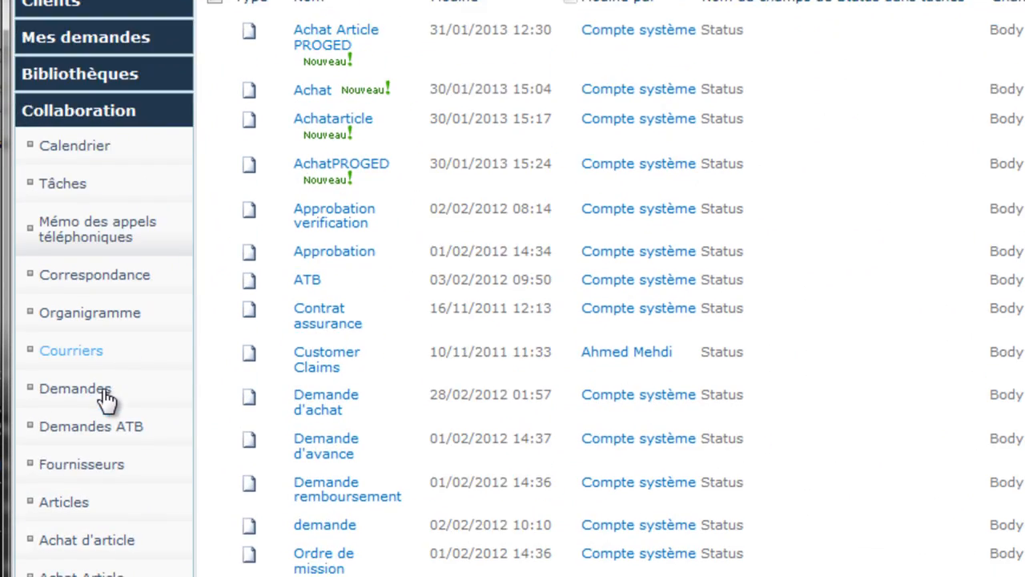
click(100, 335)
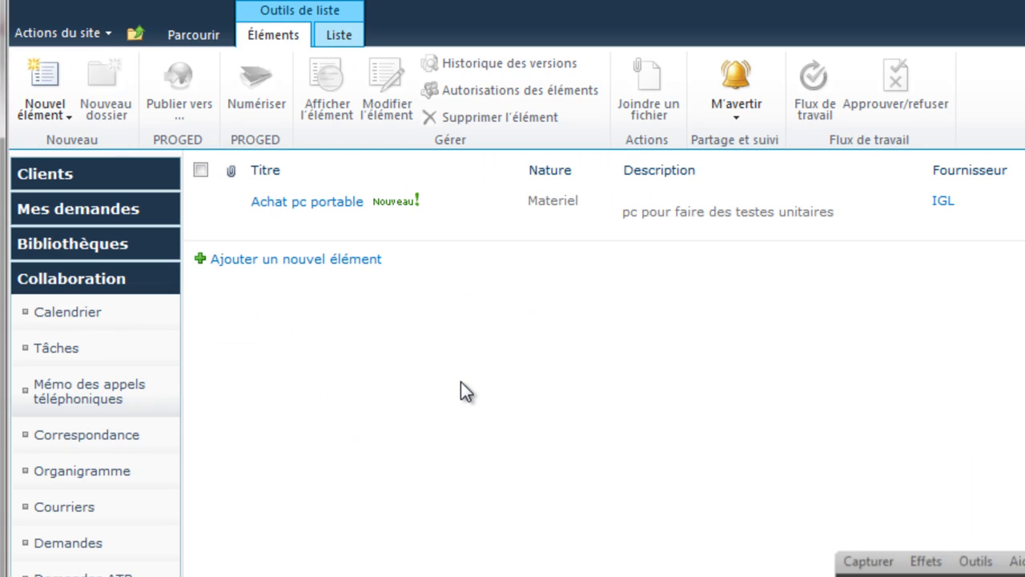
click(293, 260)
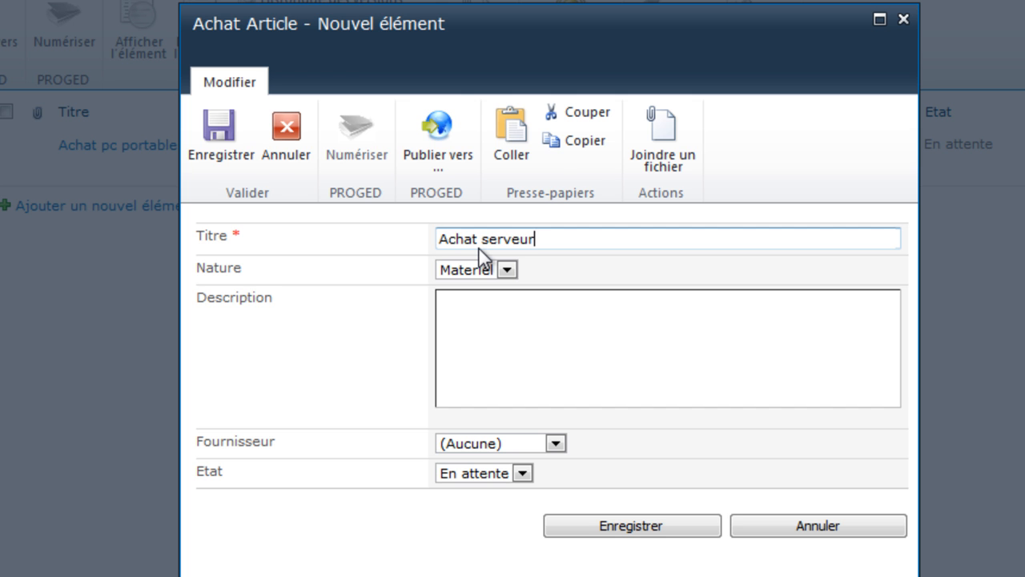
click(505, 309)
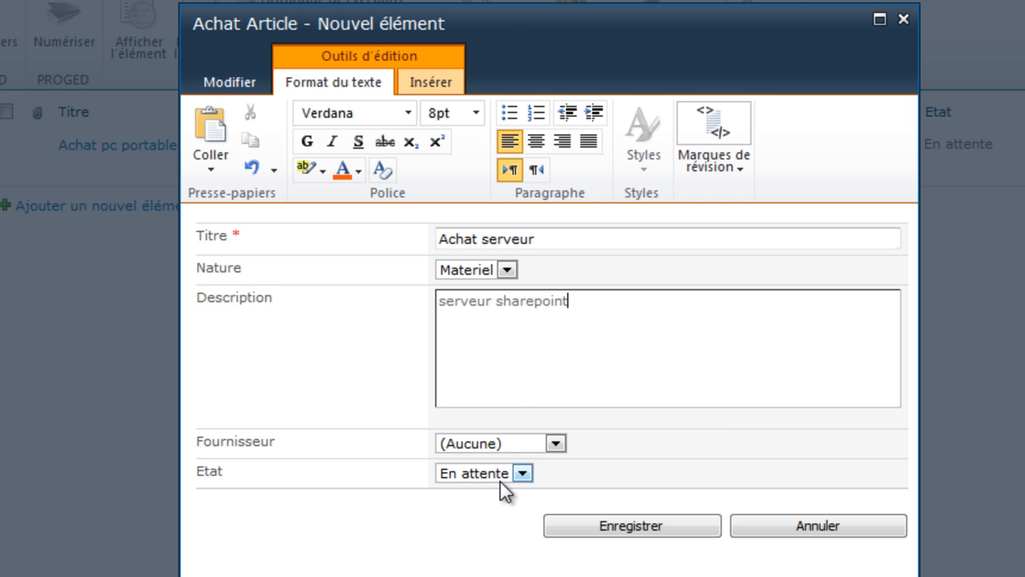
click(556, 443)
click(559, 445)
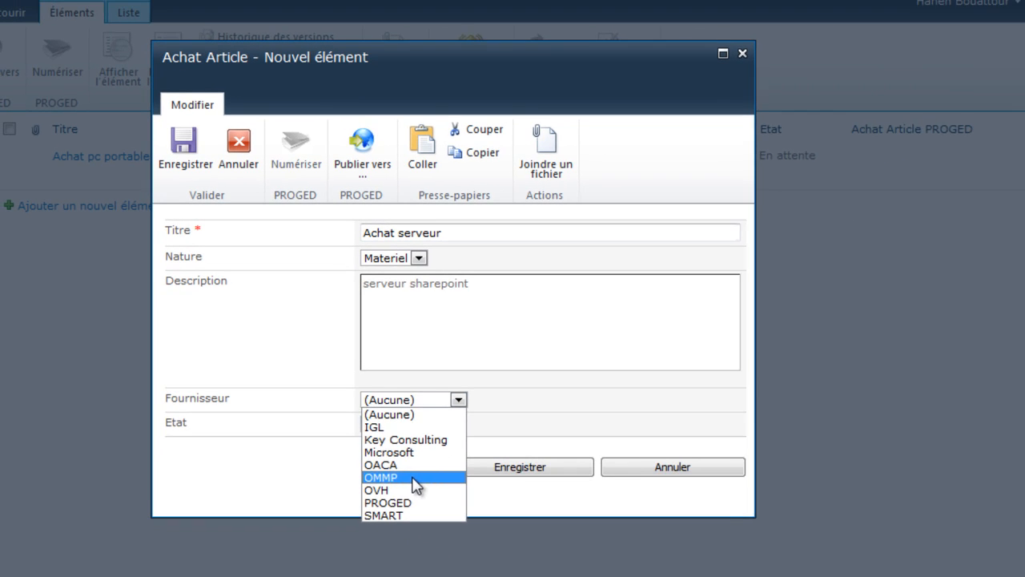
click(481, 536)
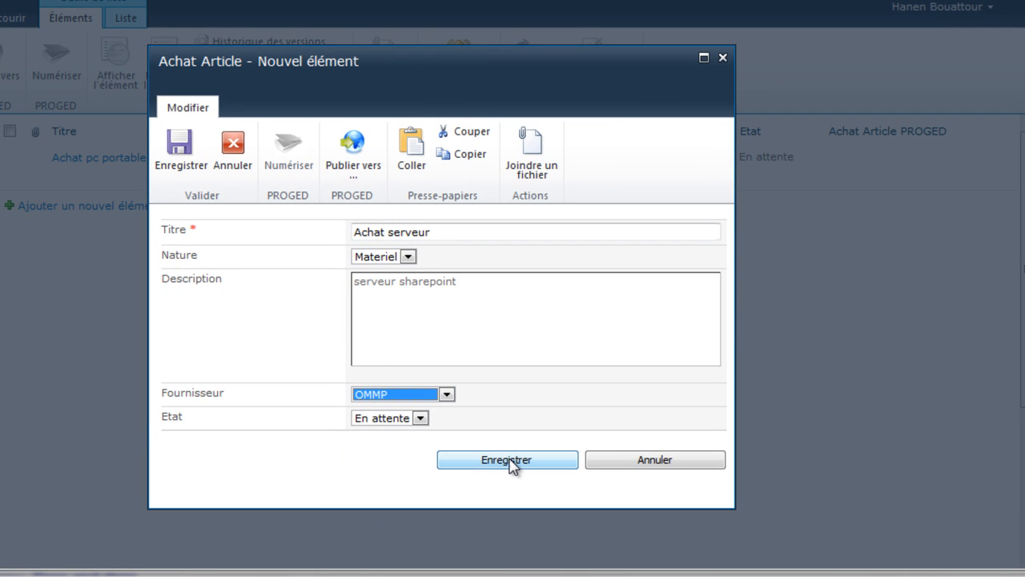
click(505, 463)
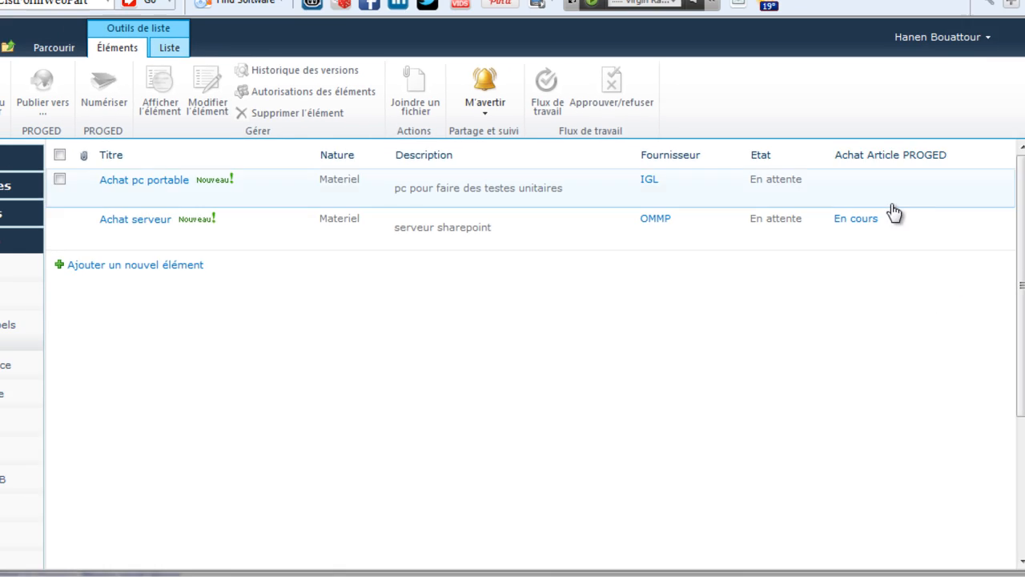
Open the Achat serveur item and examine its Achat Article PROGED workflow diagram and the task lists below it.
click(59, 217)
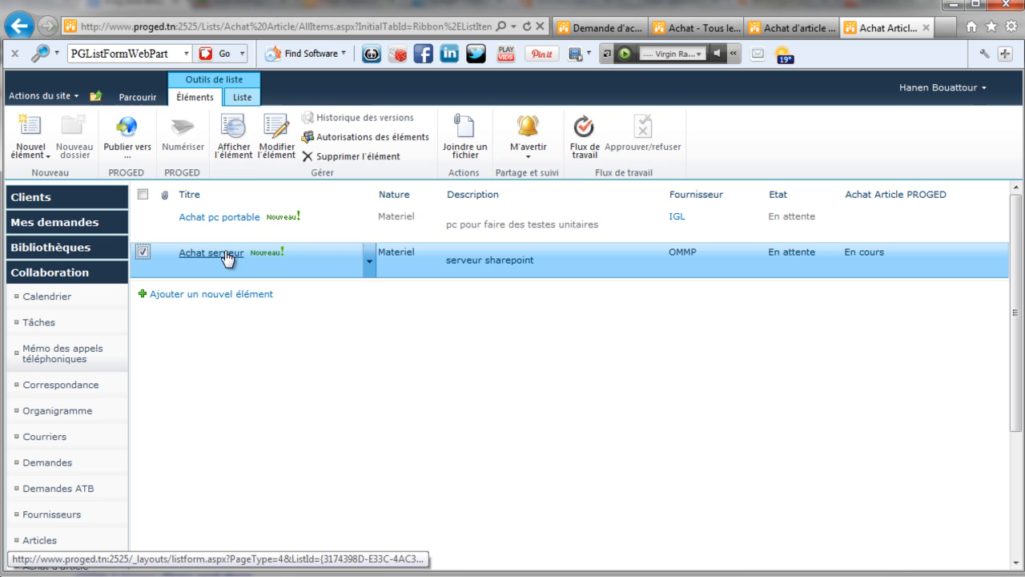
click(227, 253)
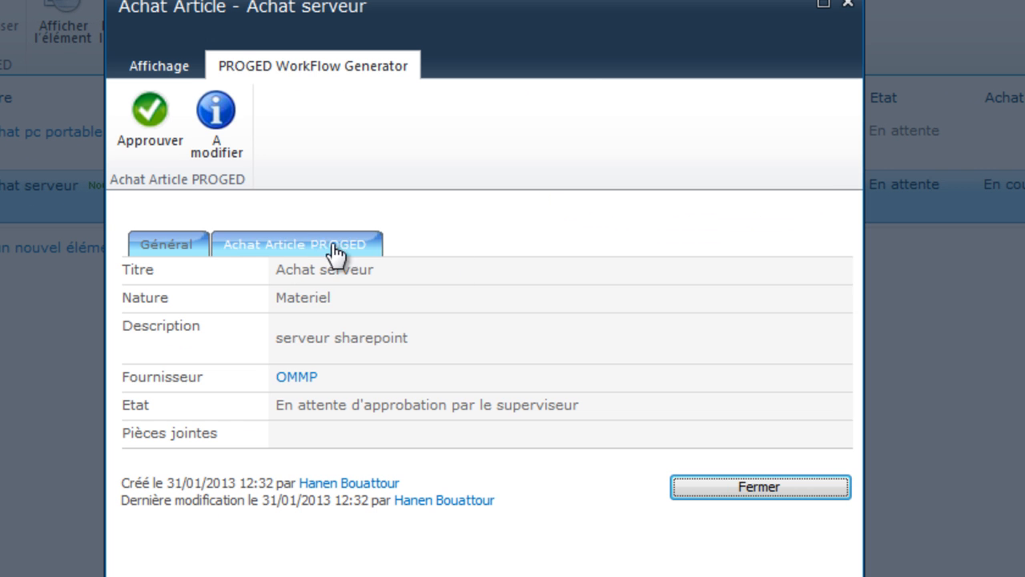
click(328, 242)
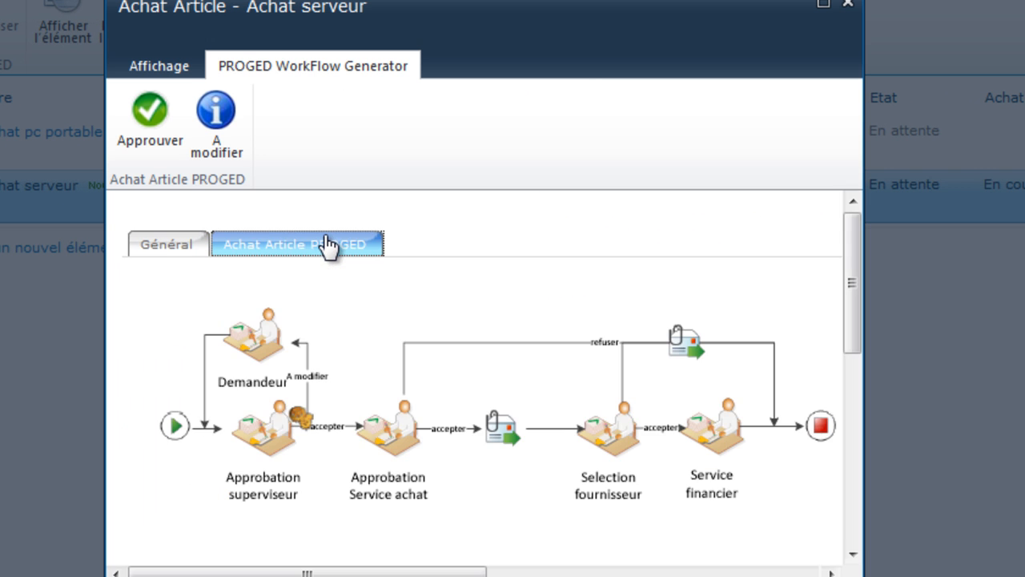
scroll(538, 369, down, 1)
scroll(545, 369, down, 4)
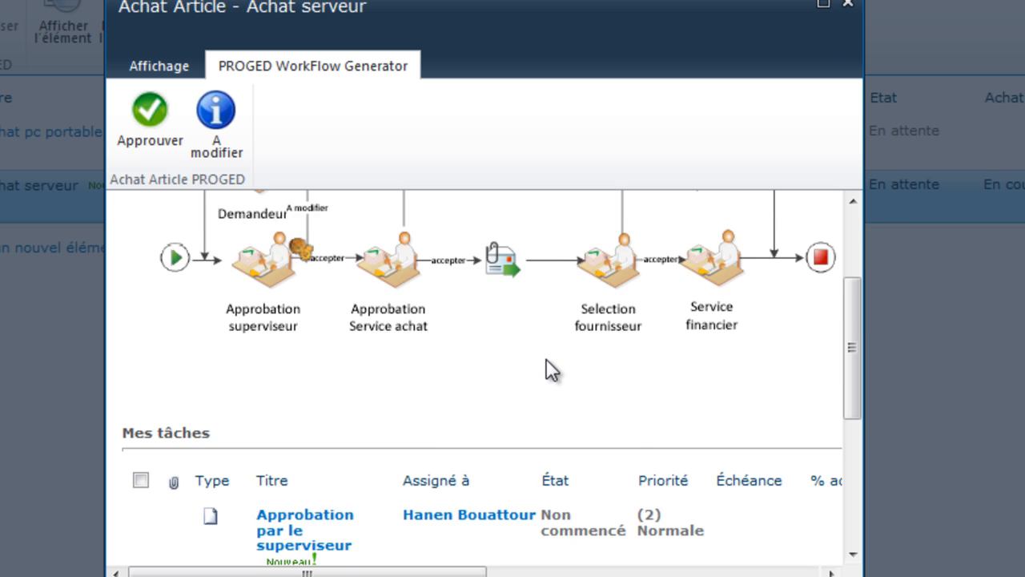
scroll(413, 373, down, 4)
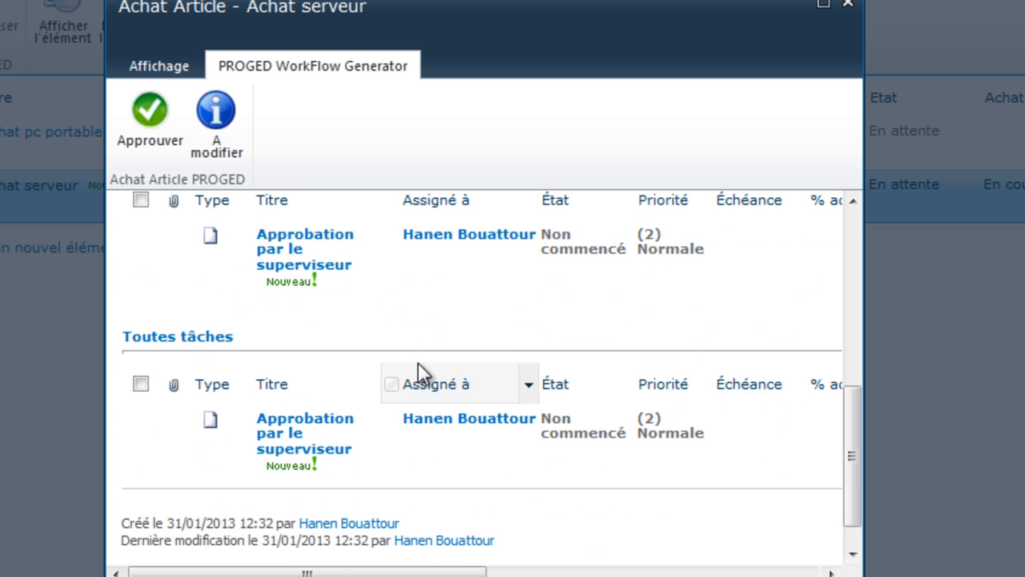
scroll(433, 365, up, 7)
scroll(435, 361, up, 4)
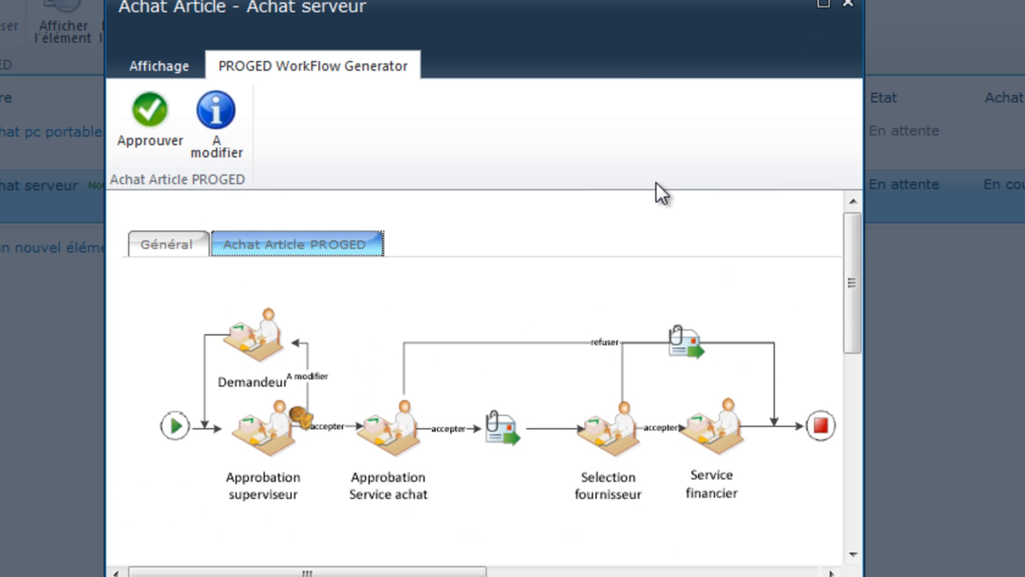
scroll(356, 384, down, 1)
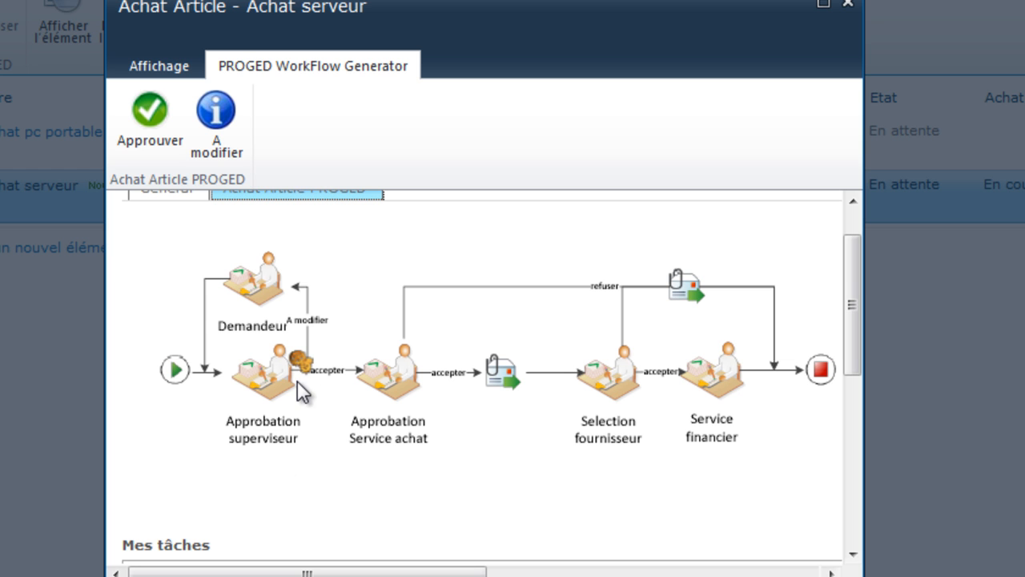
scroll(301, 376, up, 1)
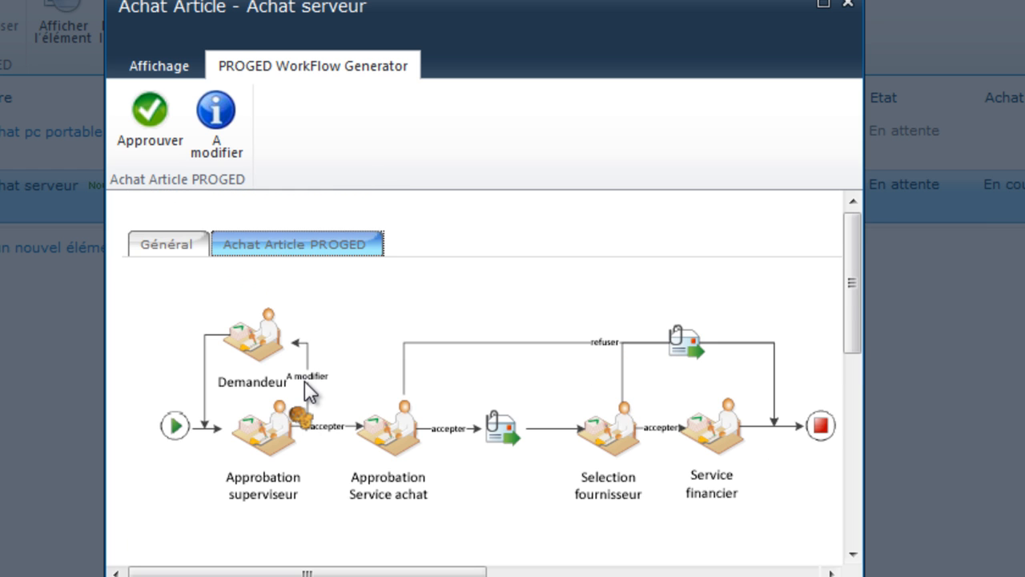
Return the Achat serveur request for modification with the comment modifier configuration, and close the item.
click(224, 120)
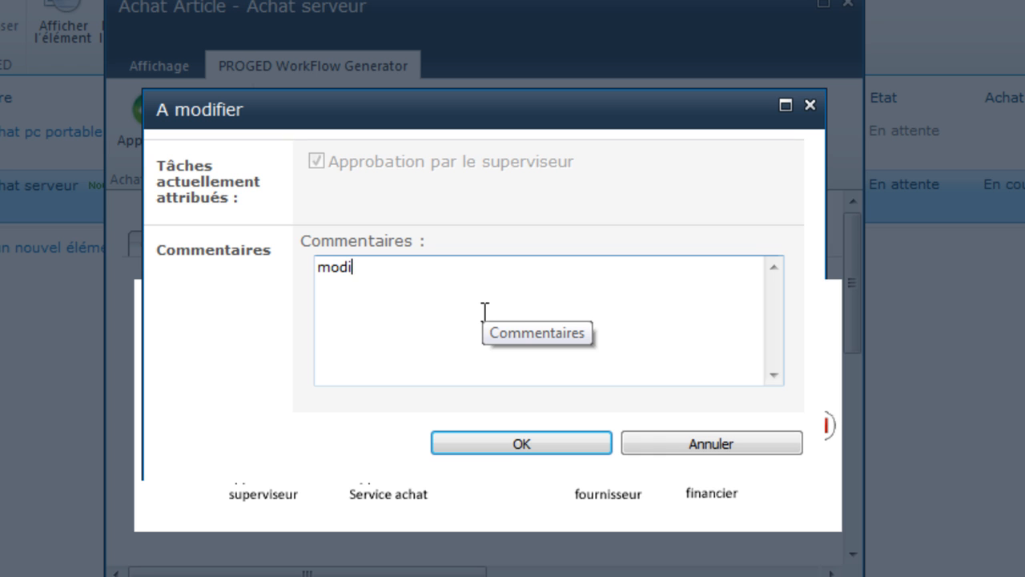
text(modifier configuration)
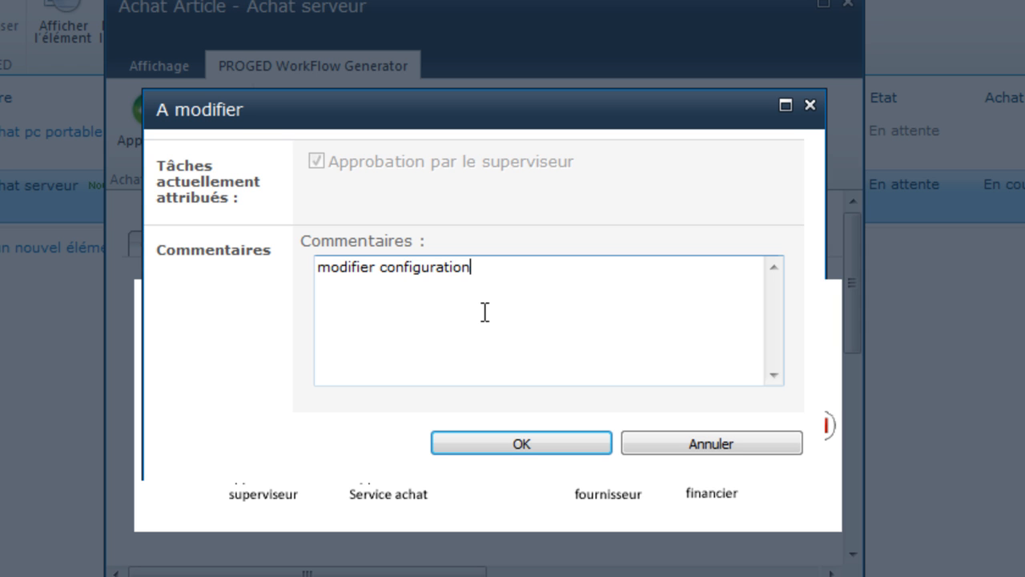
click(559, 439)
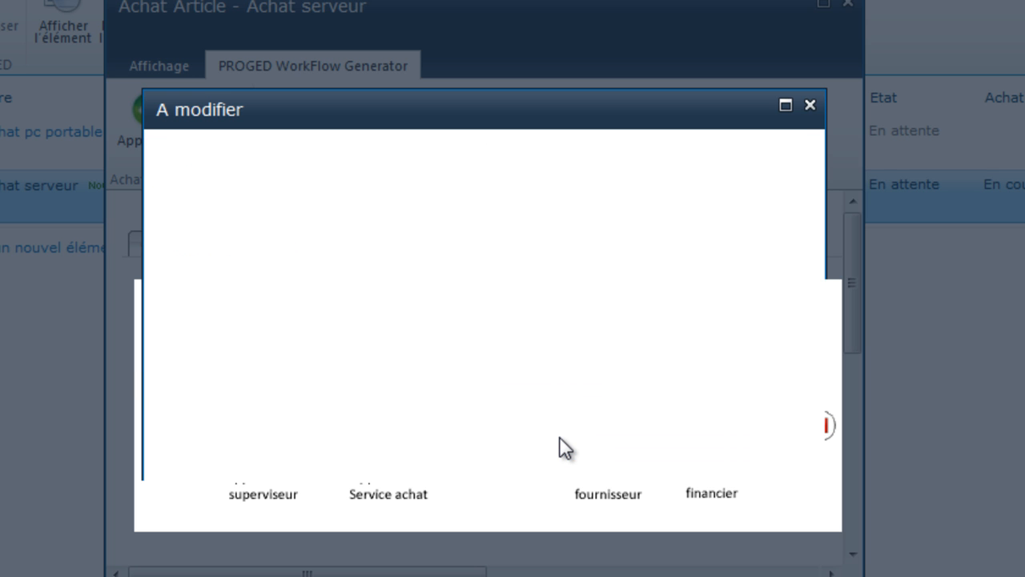
click(847, 2)
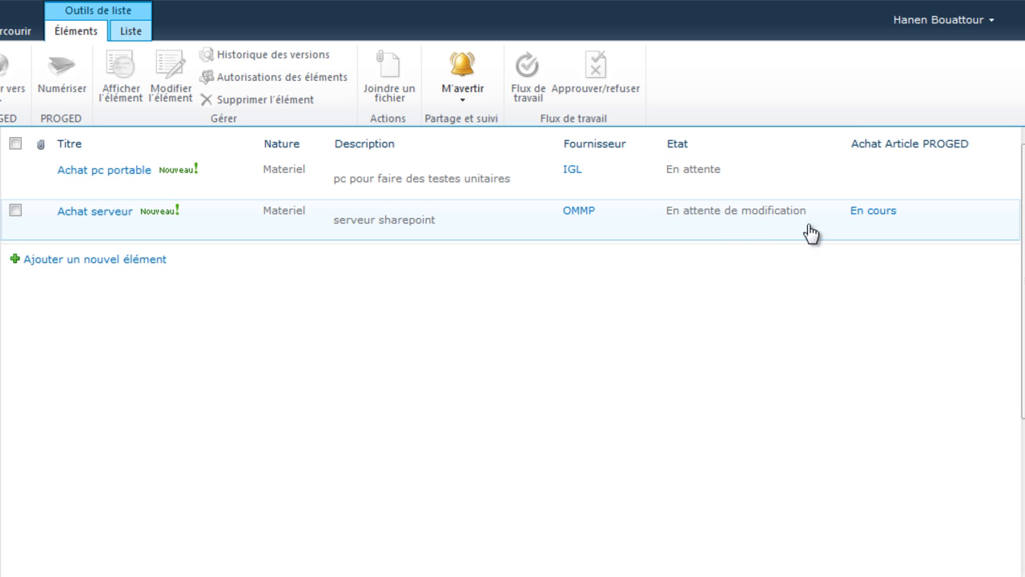
Display the Achat serveur item with its workflow diagram and send the Demandeur task back with the comment envoyé.
click(16, 211)
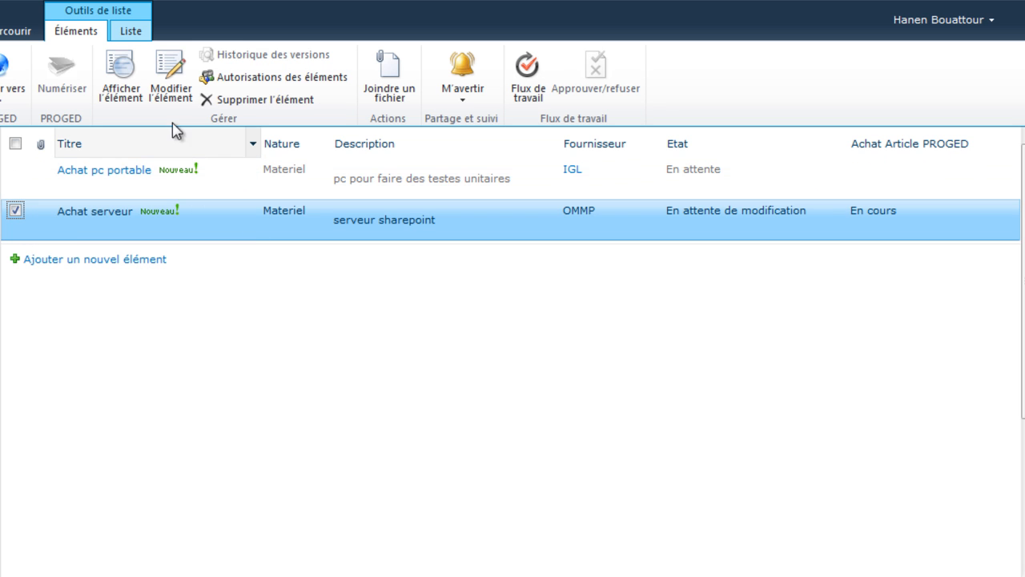
click(124, 90)
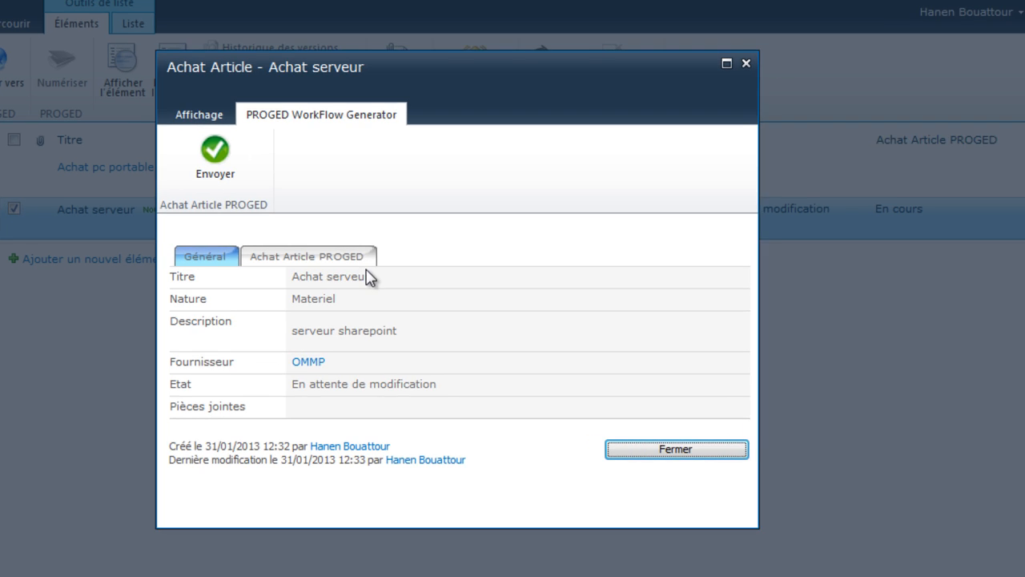
click(404, 266)
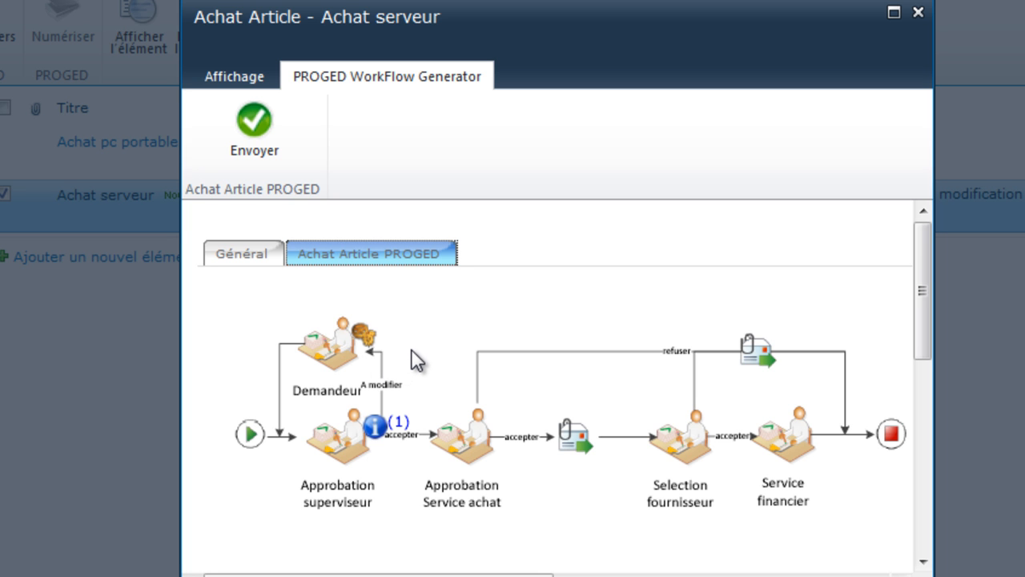
click(249, 133)
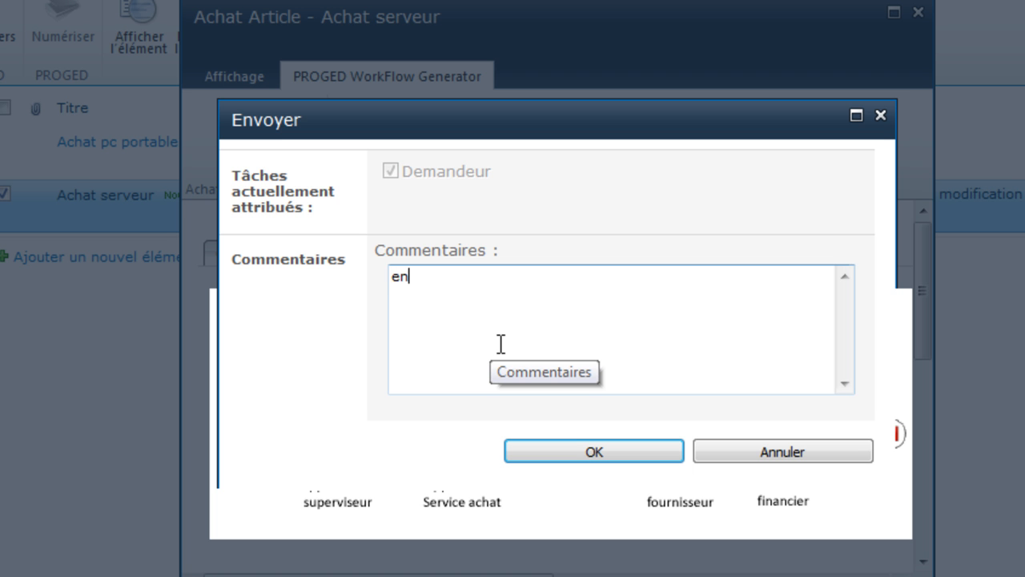
text(envoyé)
click(626, 452)
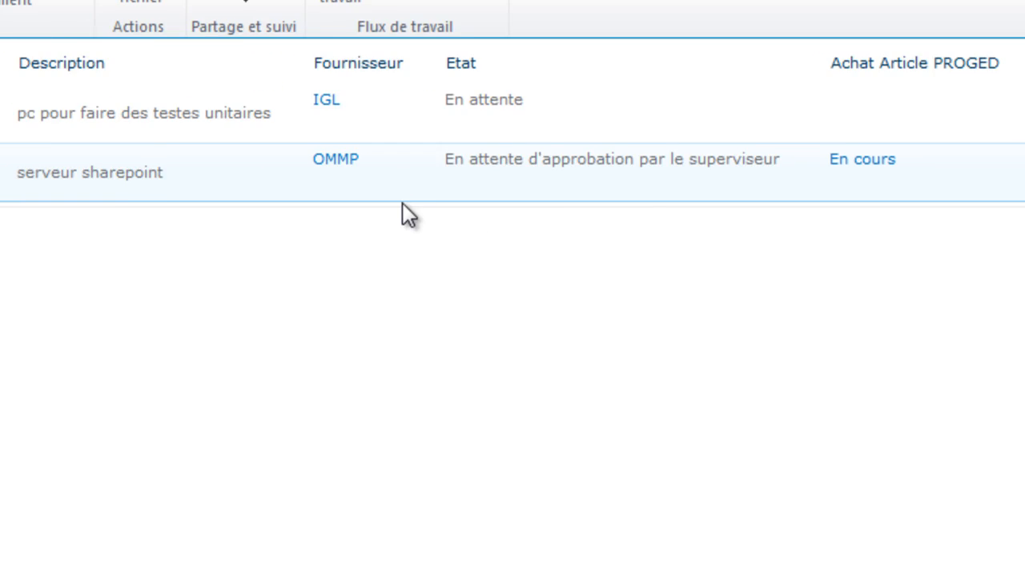
Display the Achat serveur item's workflow diagram and approve the supervisor task with the comment approuvé par le superviseur.
click(40, 229)
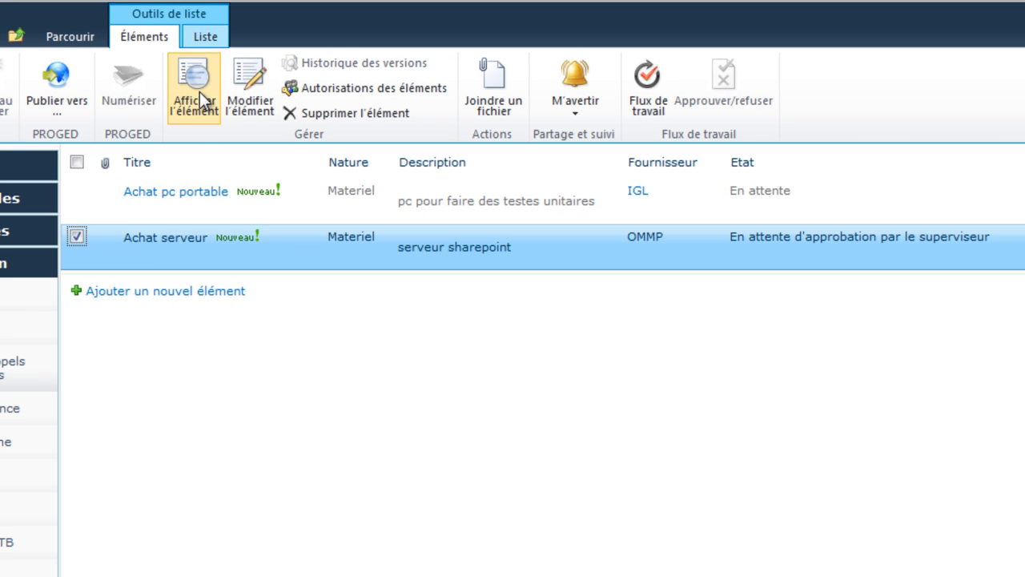
click(197, 90)
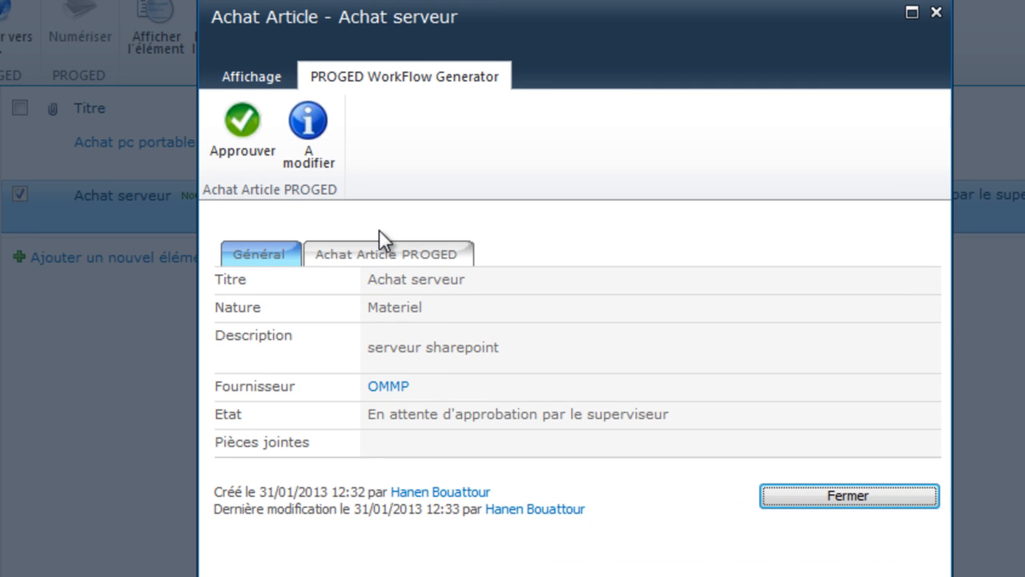
click(392, 254)
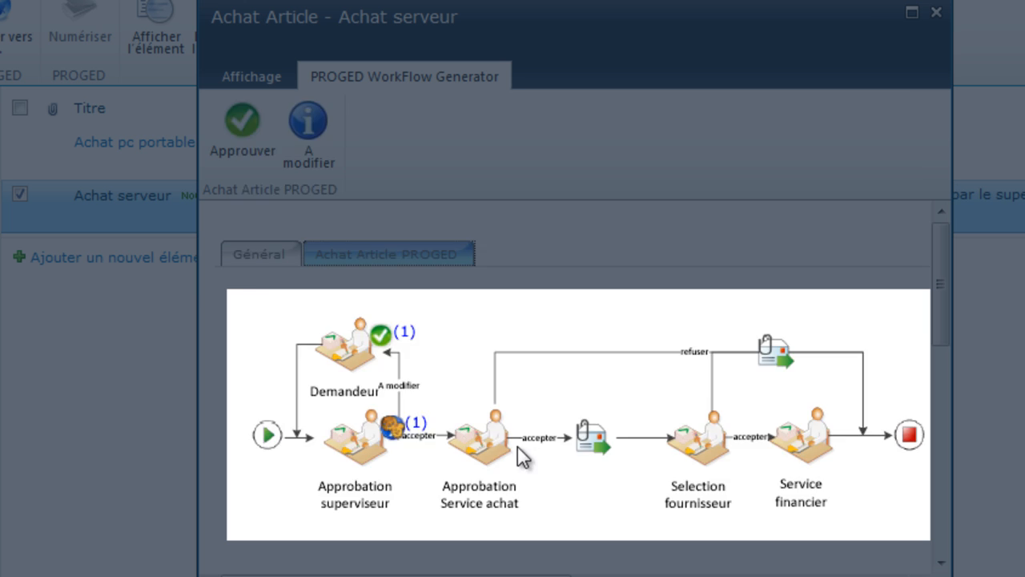
click(556, 380)
text(approuvé )
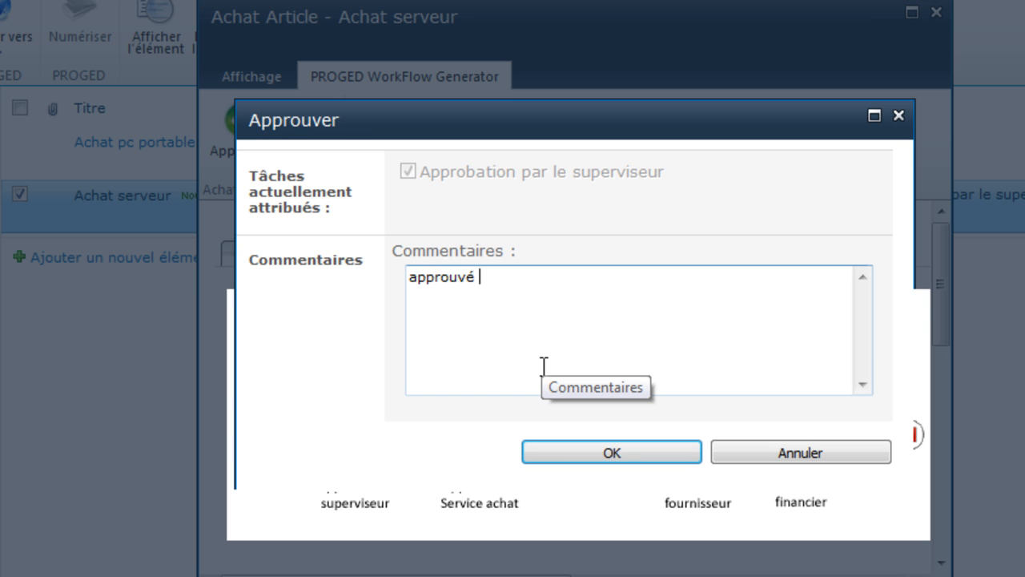
text(par le superviseur)
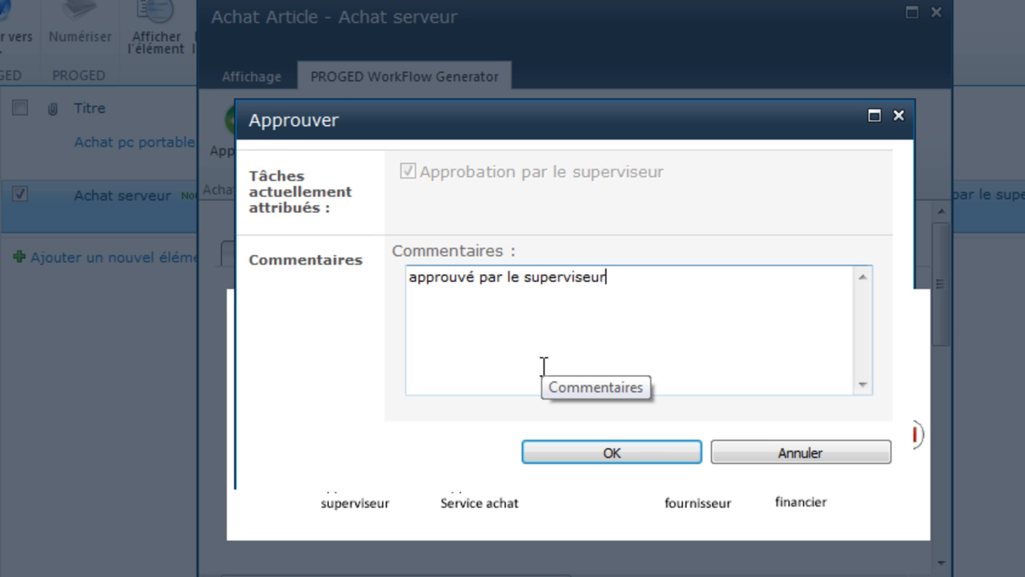
click(638, 447)
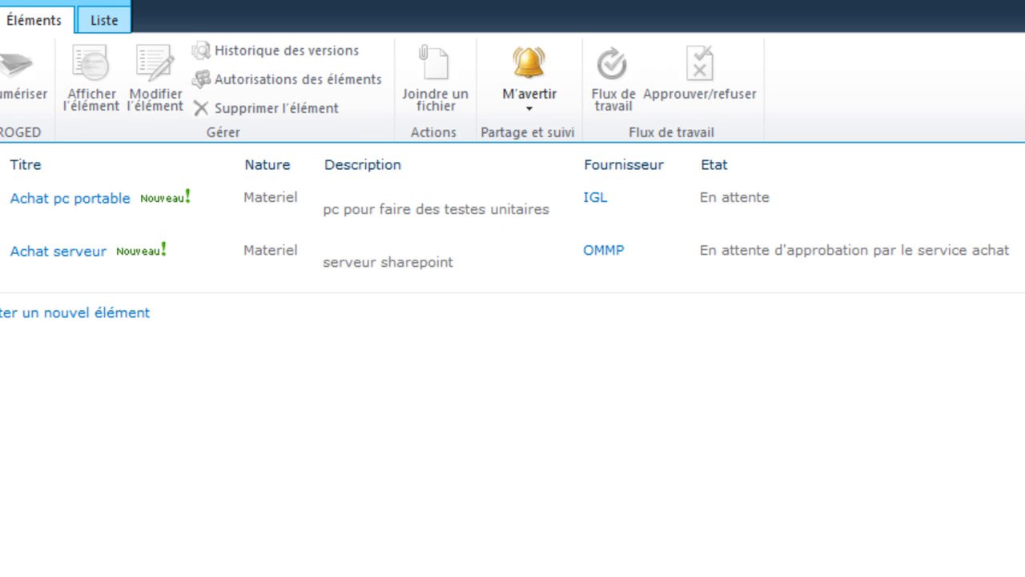
Display the Achat serveur item's workflow diagram and approve the purchasing department task with the comment approuvé par le service achat.
click(25, 262)
click(94, 80)
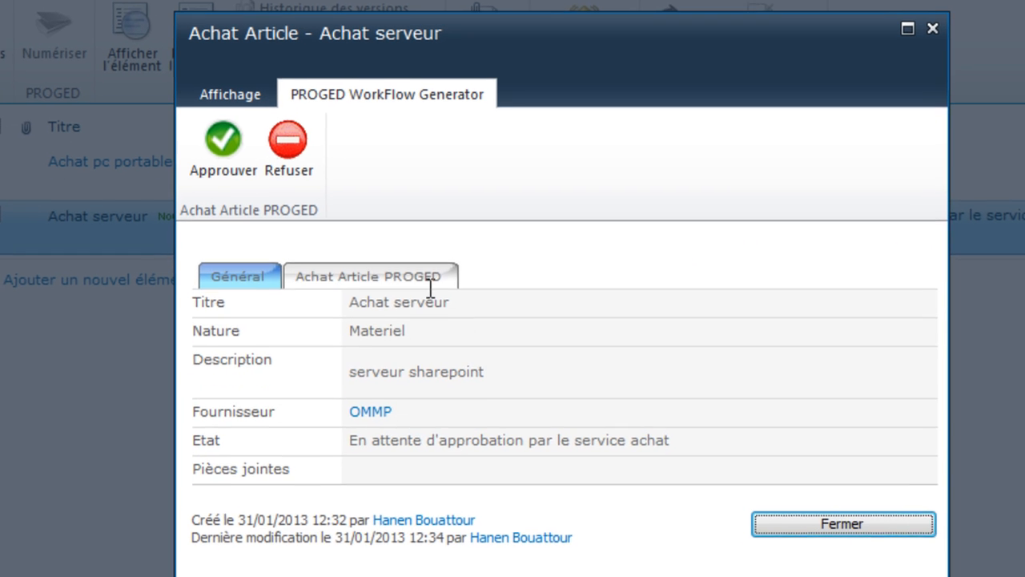
click(426, 325)
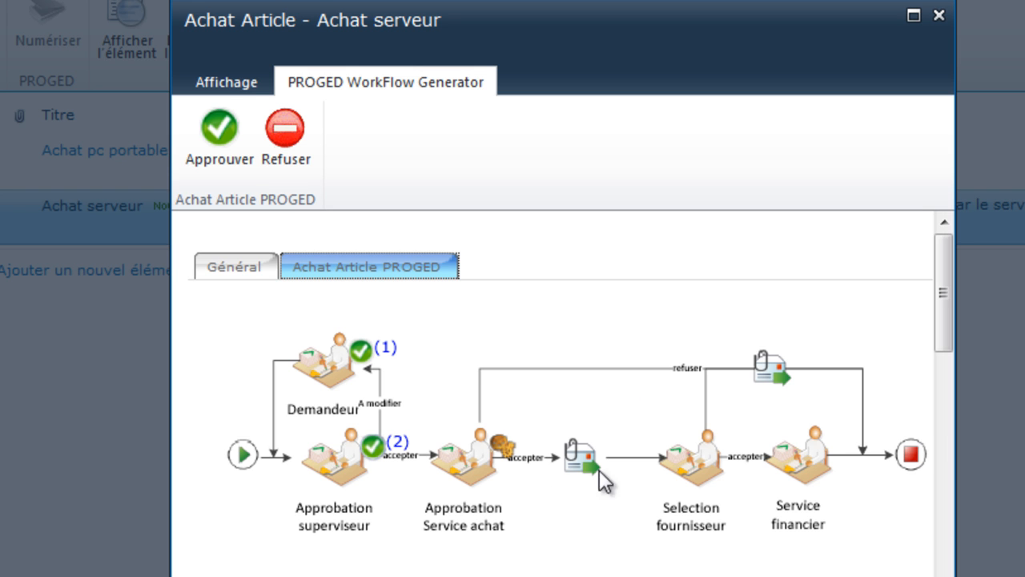
click(225, 128)
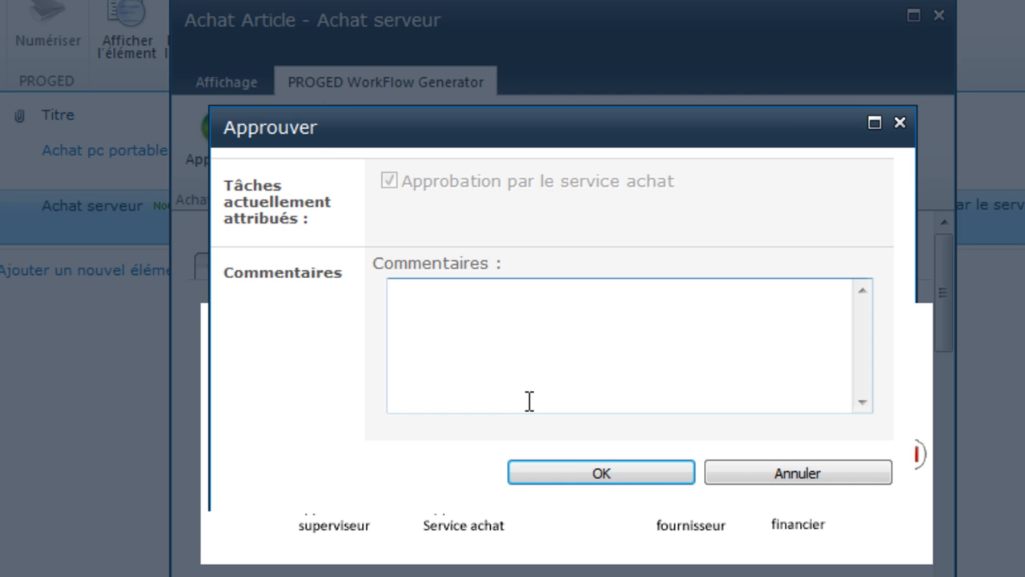
text(approuvé par le service achat)
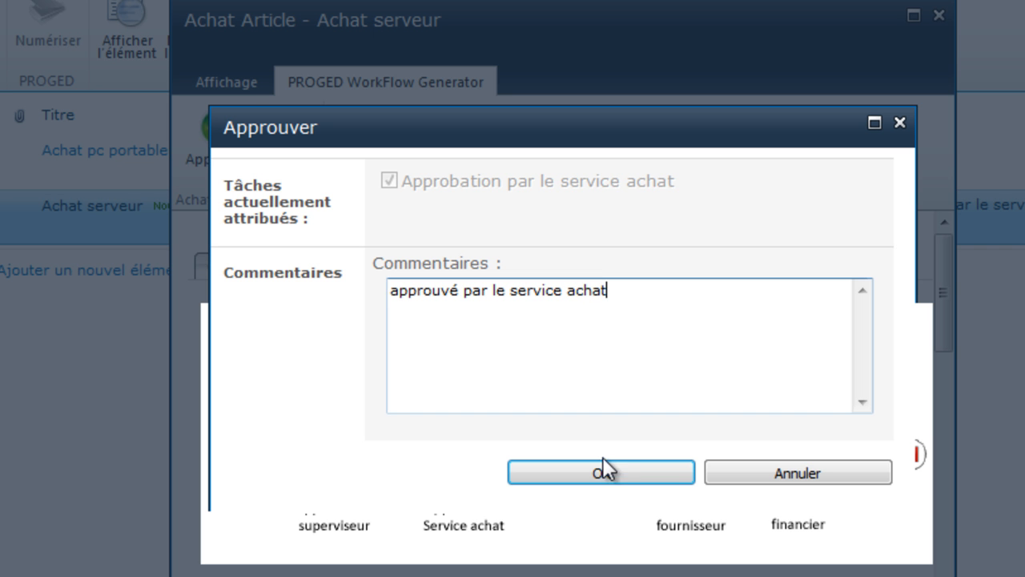
click(615, 469)
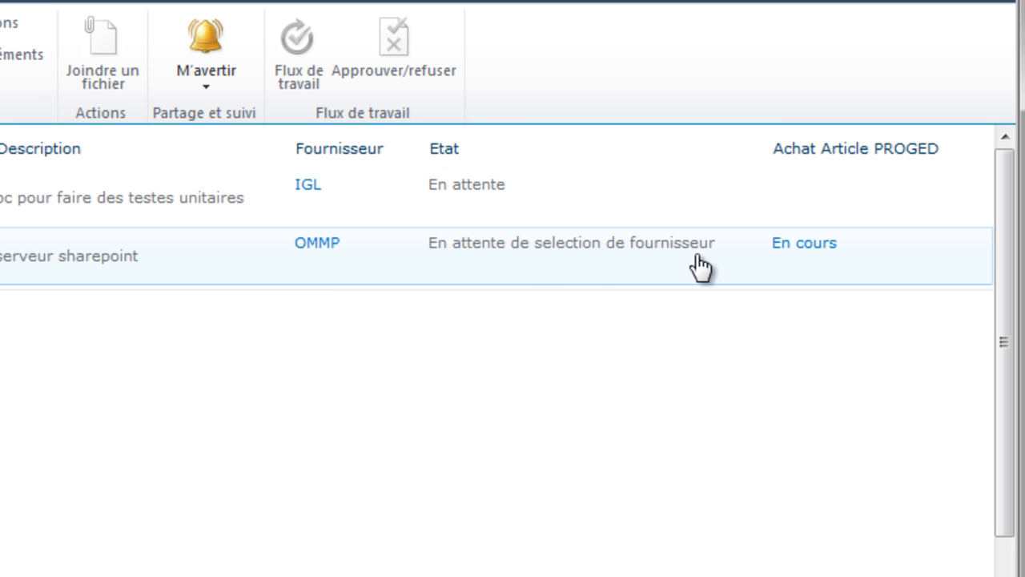
Display the Achat serveur item's workflow diagram and accept the supplier selection task with the comment selection de fournisseur effectuée avec succés.
click(0, 247)
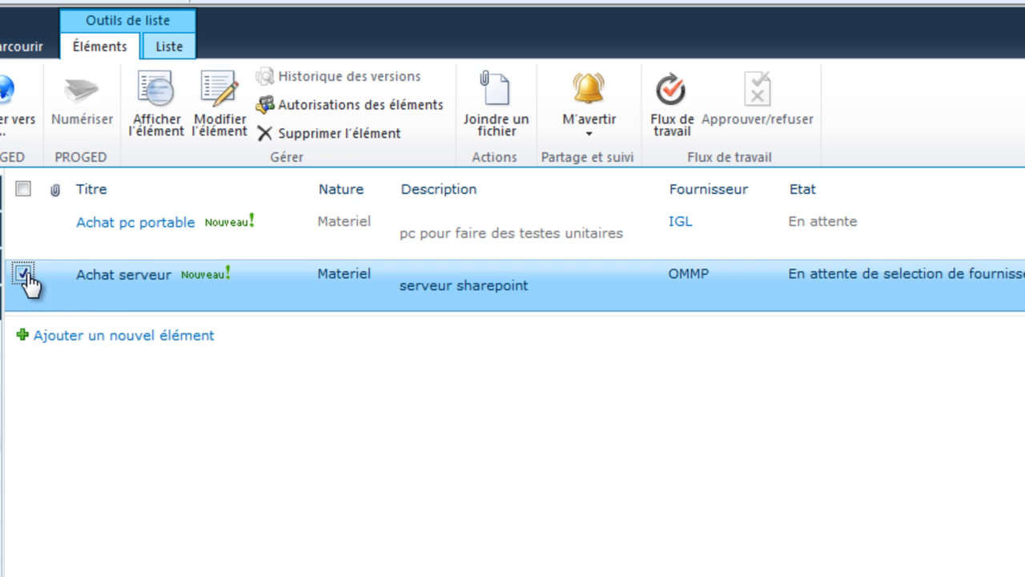
click(153, 128)
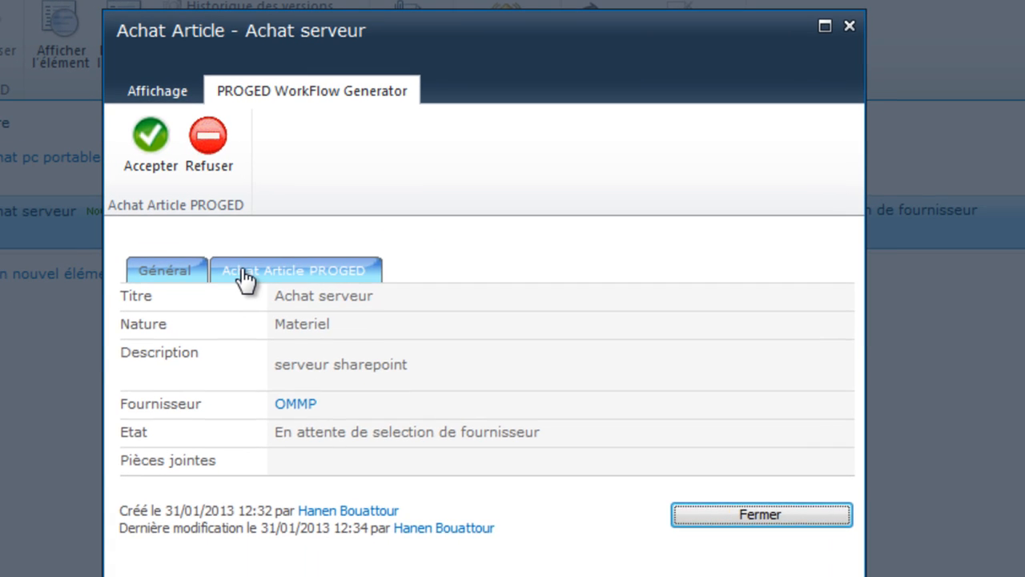
click(244, 276)
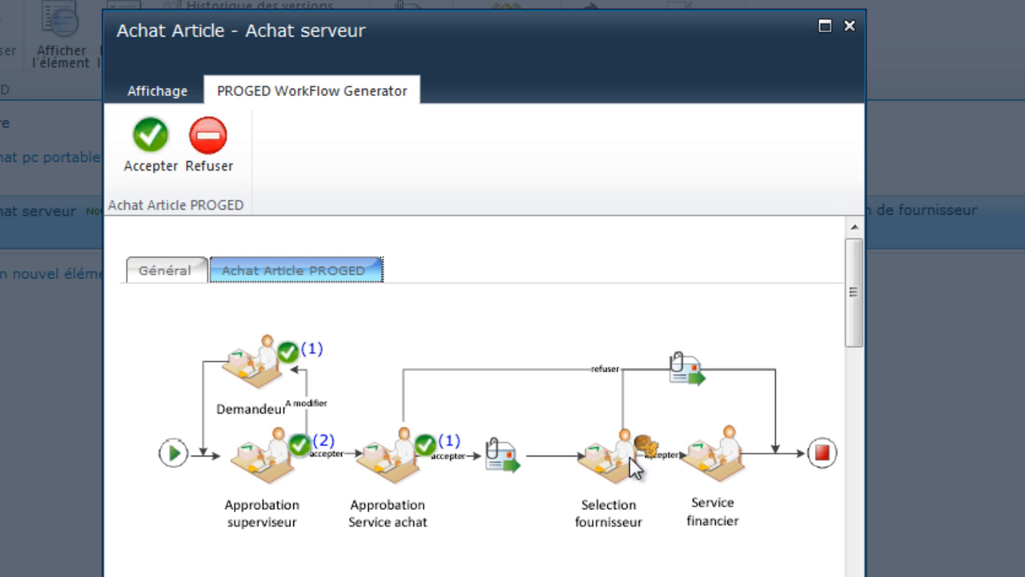
click(148, 141)
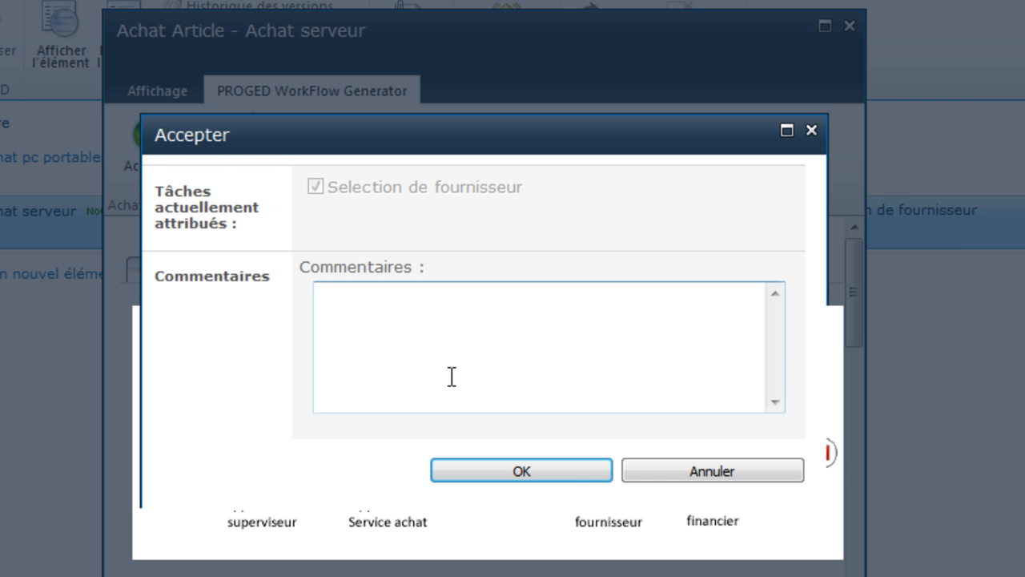
text(se)
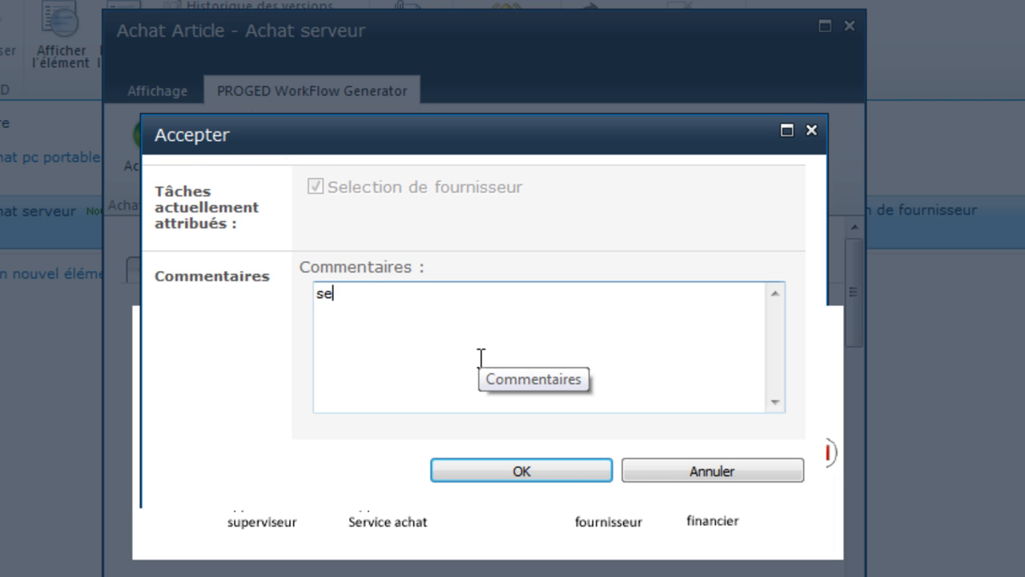
text(lection de )
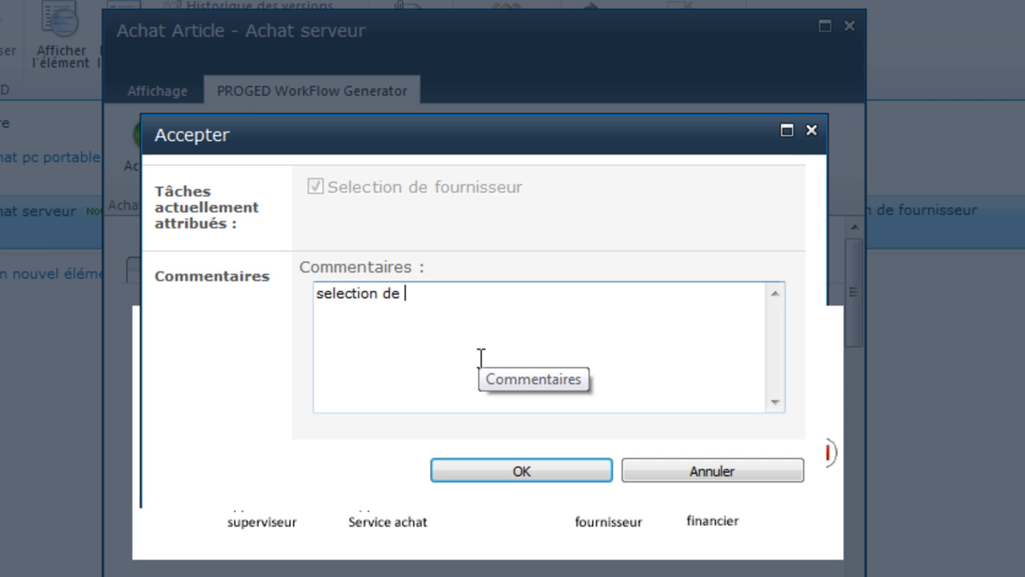
text(fournisseu)
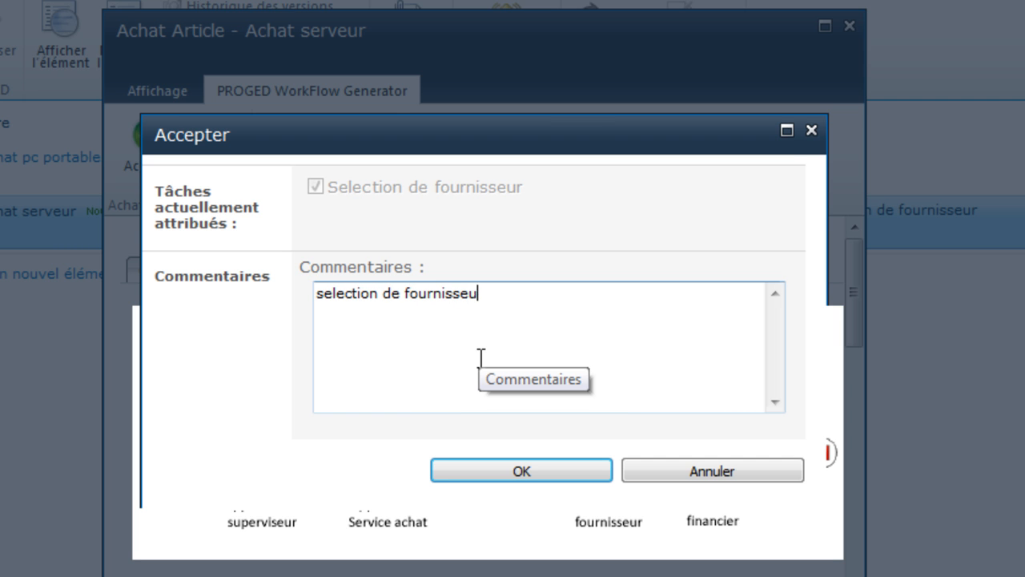
text(r effectu)
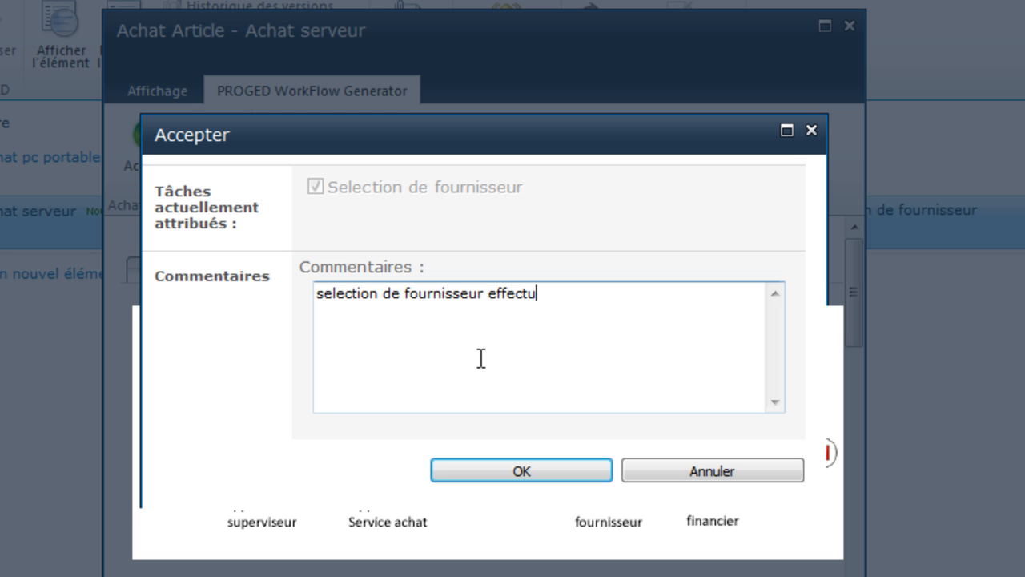
text(ée avec succ)
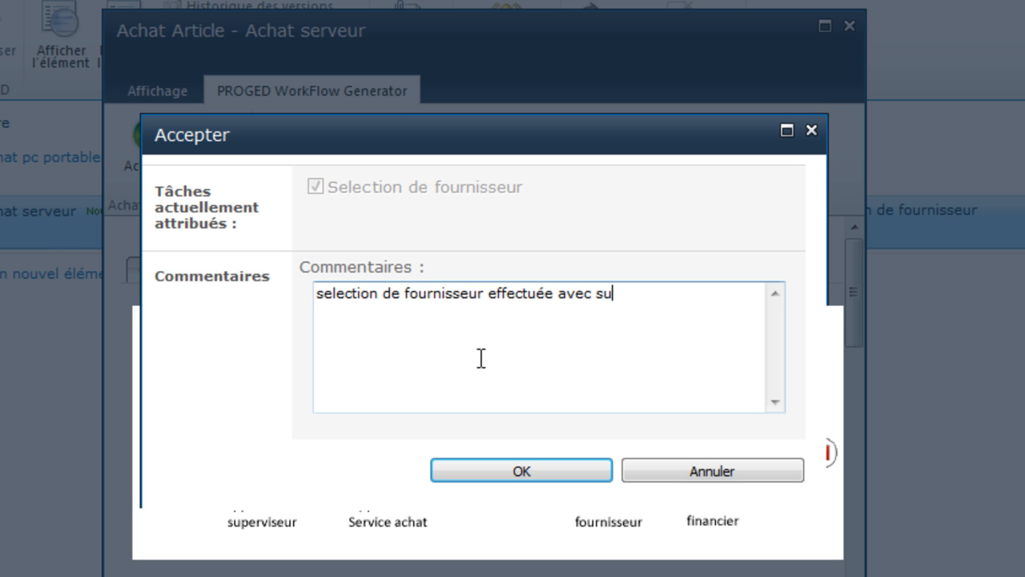
text(ées)
key(BackSpace)
key(BackSpace)
text(s)
click(576, 476)
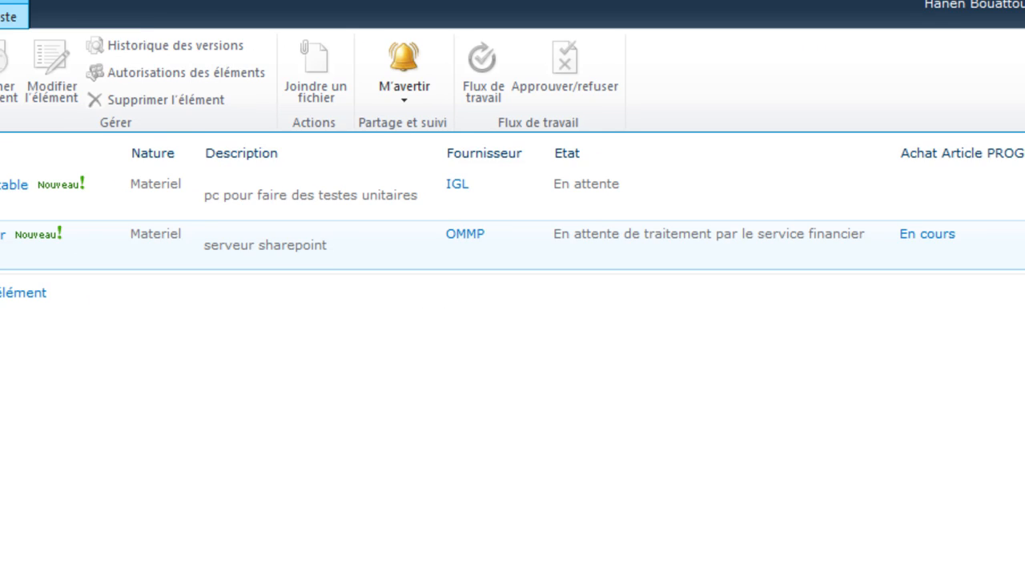
Display the Achat serveur item's workflow diagram and process the Service financier task with the comment demande traitée par le service financier.
click(18, 230)
click(132, 80)
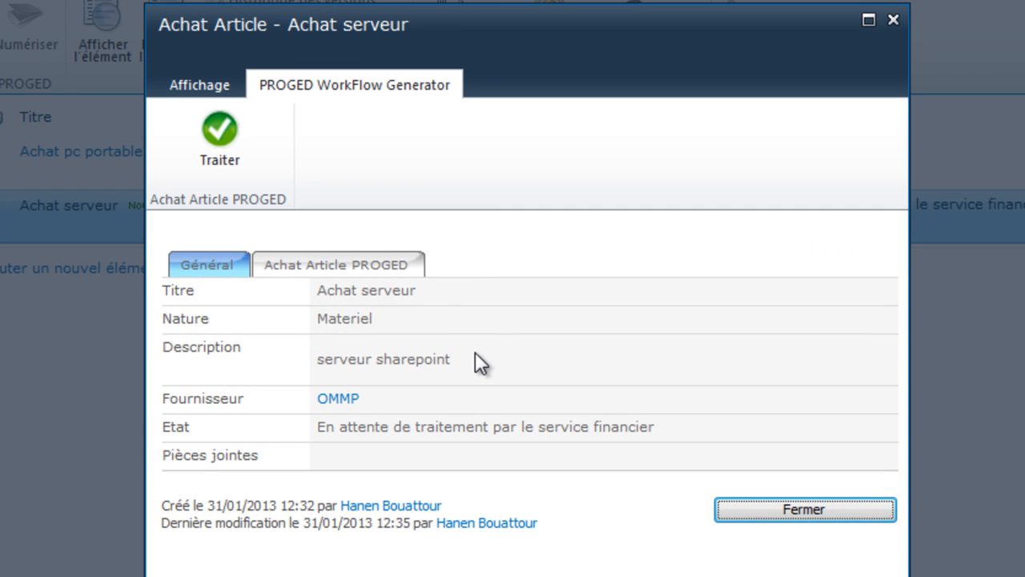
click(372, 282)
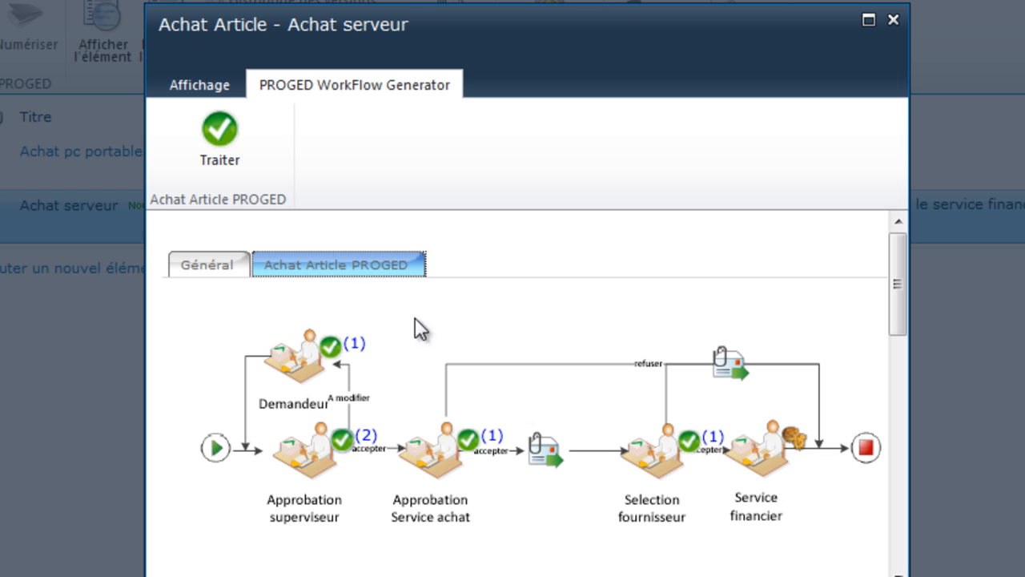
click(214, 129)
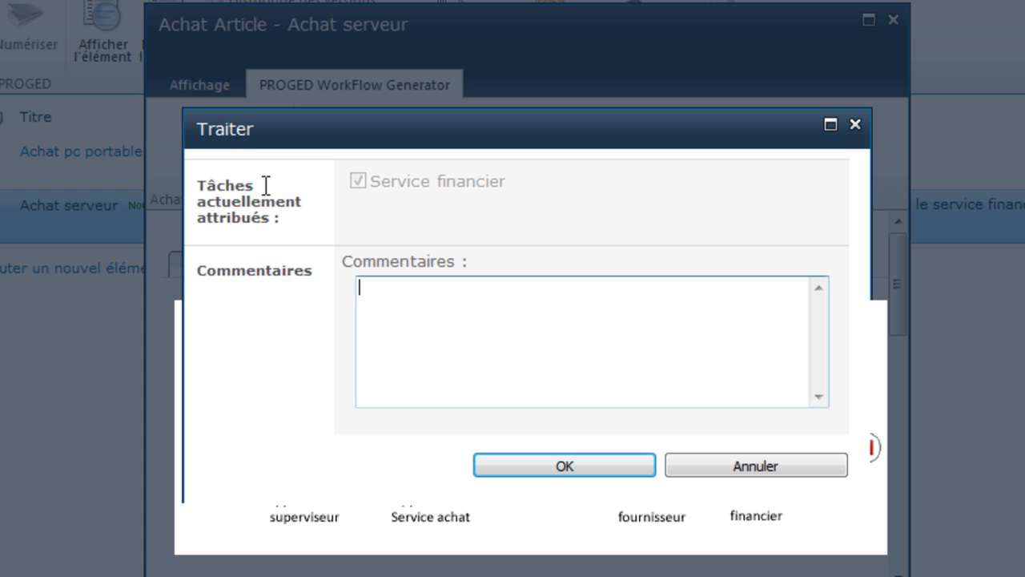
text(de)
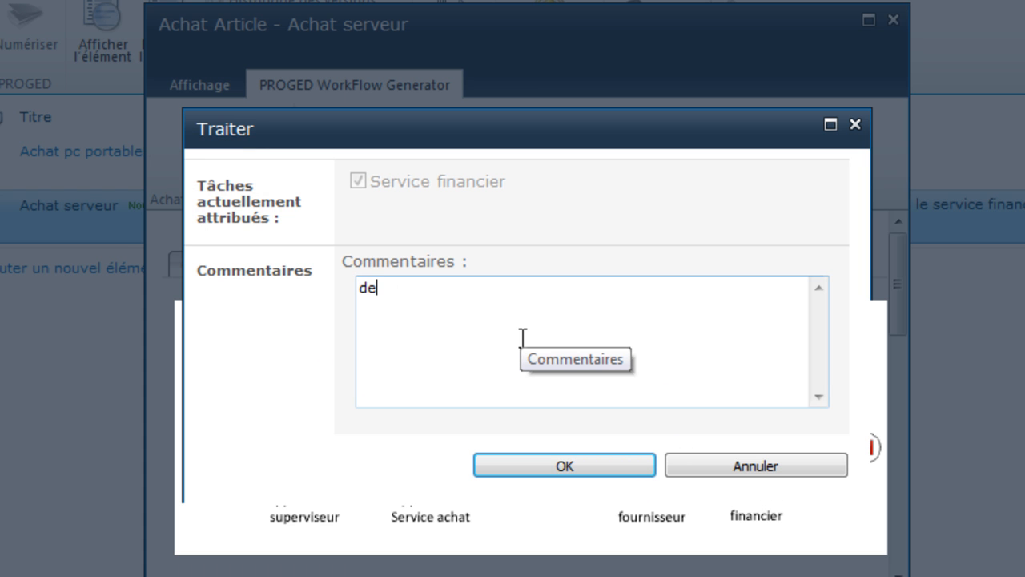
text(mande traitée par l)
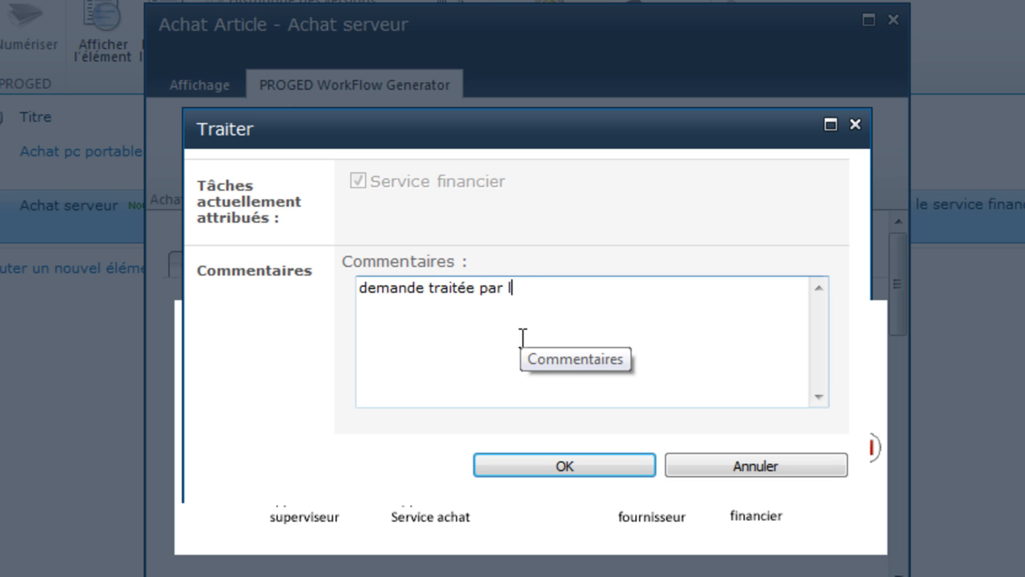
text(e service fiancier)
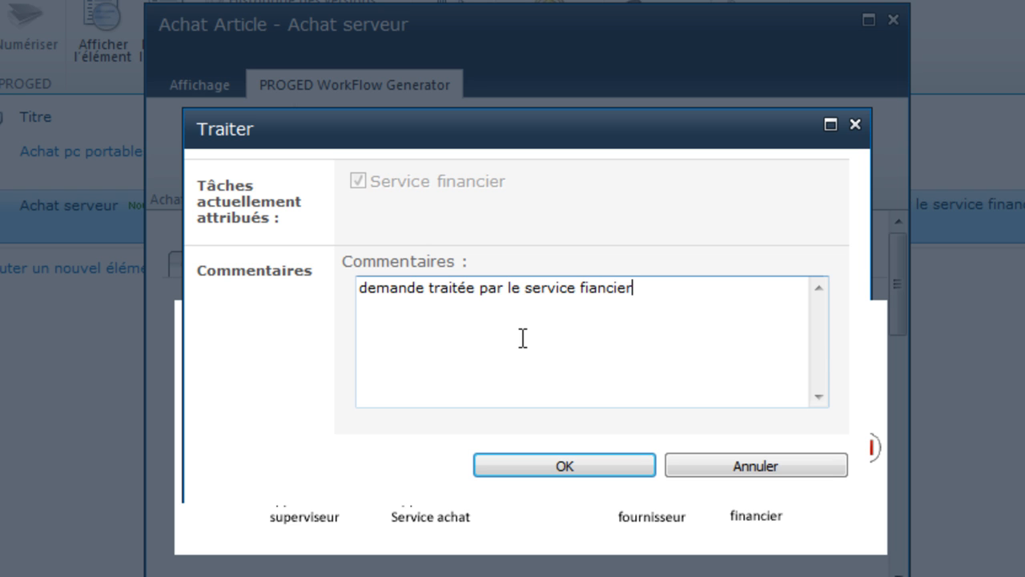
click(586, 289)
text(n)
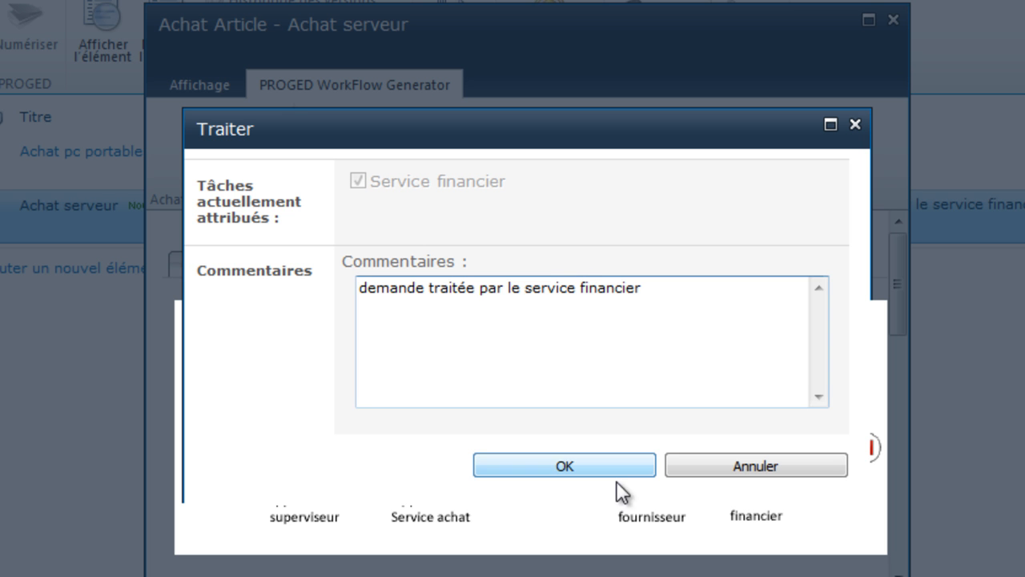
click(602, 464)
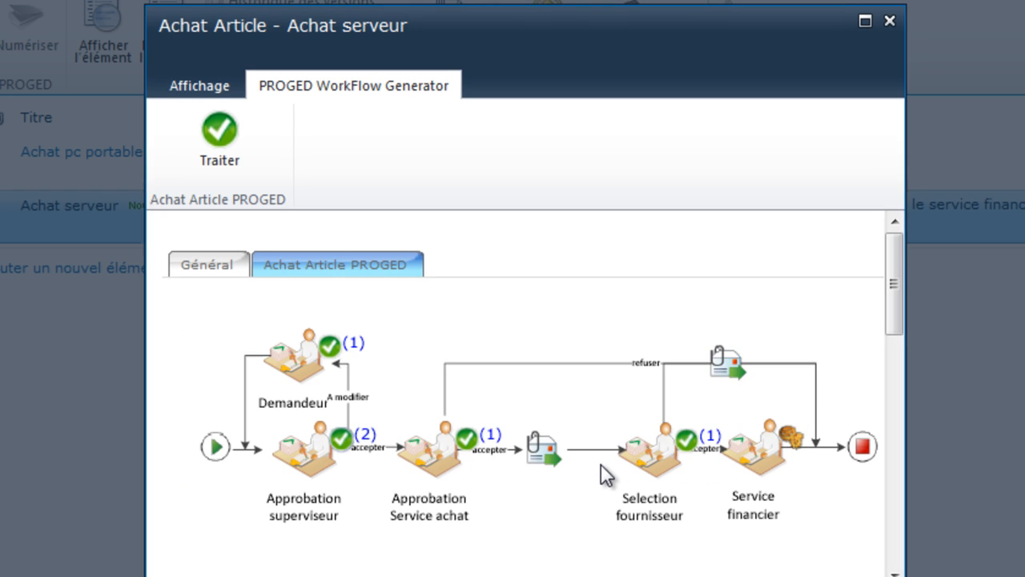
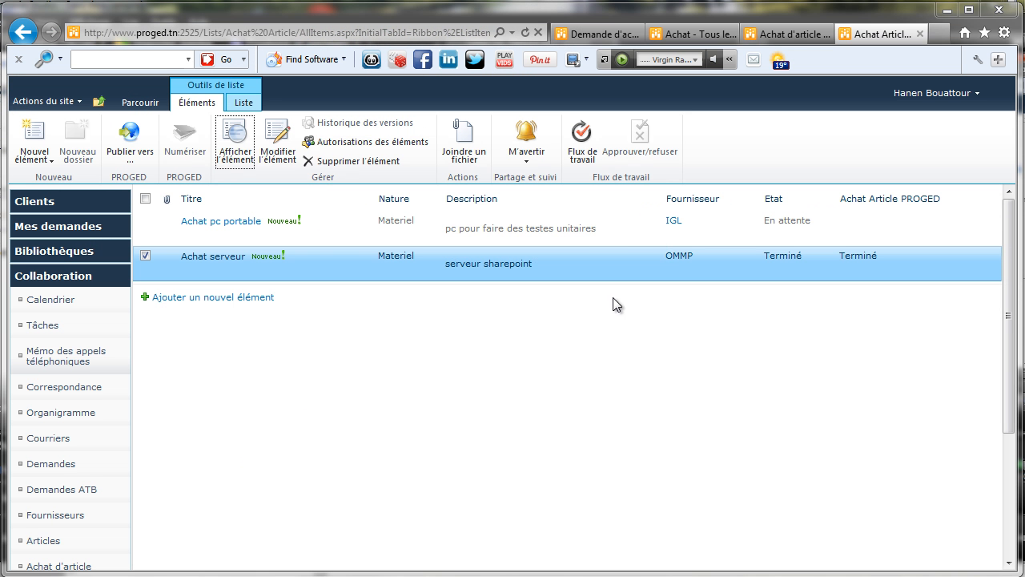
Display the Achat serveur item in a maximized window and review its workflow diagram and all its tasks, including the second page of tasks.
click(233, 155)
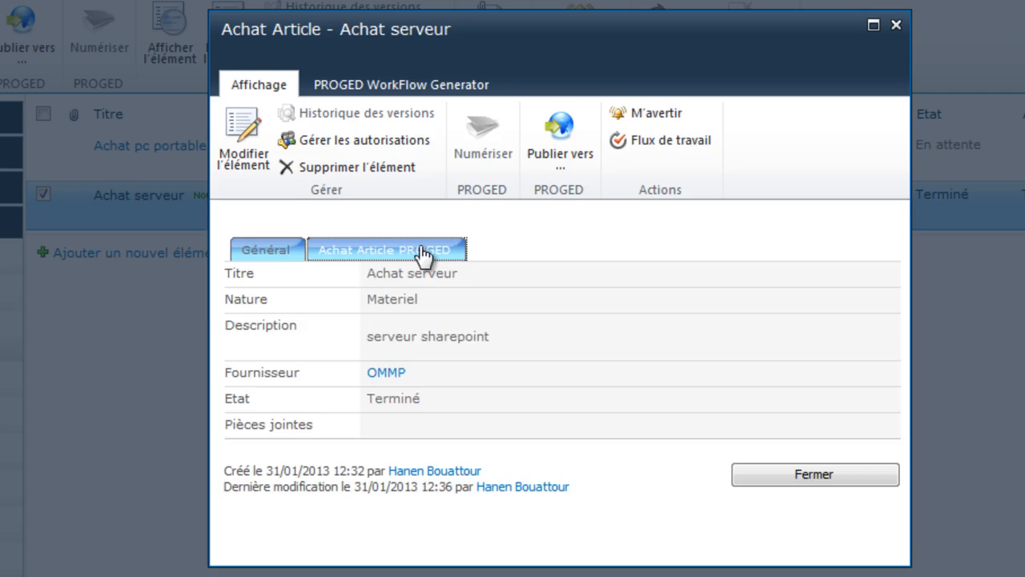
click(422, 255)
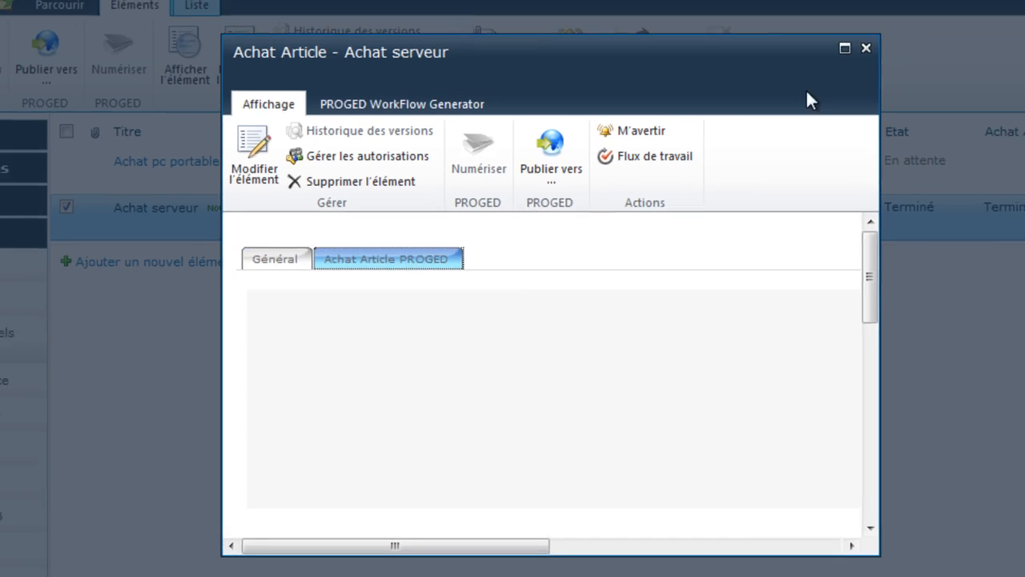
click(873, 25)
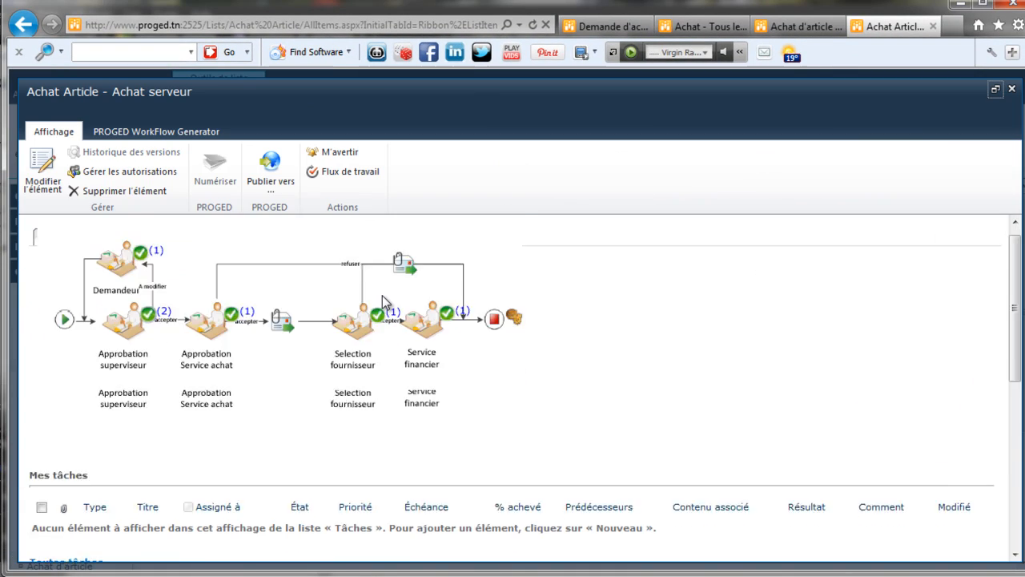
scroll(382, 296, down, 5)
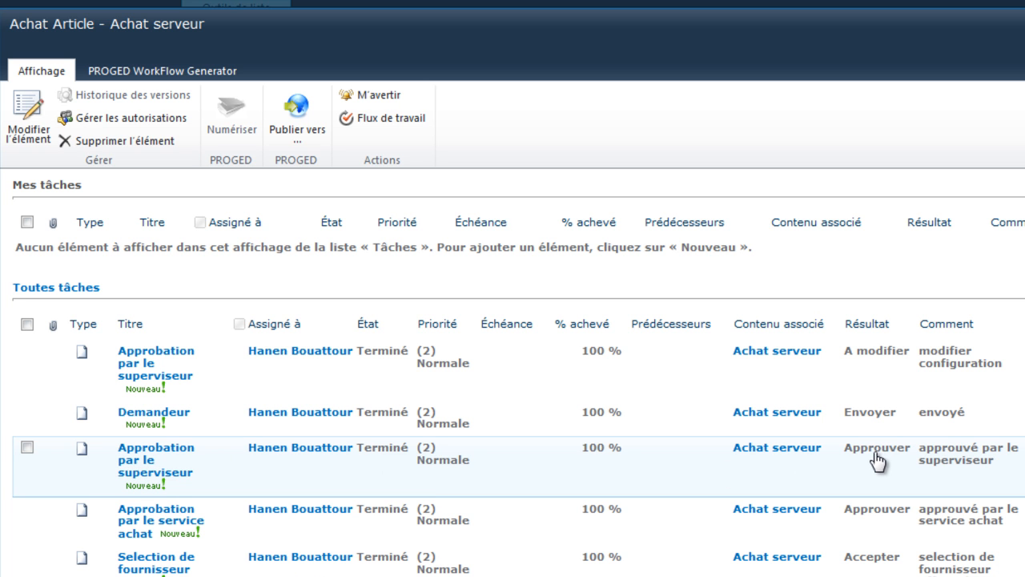
scroll(160, 407, down, 3)
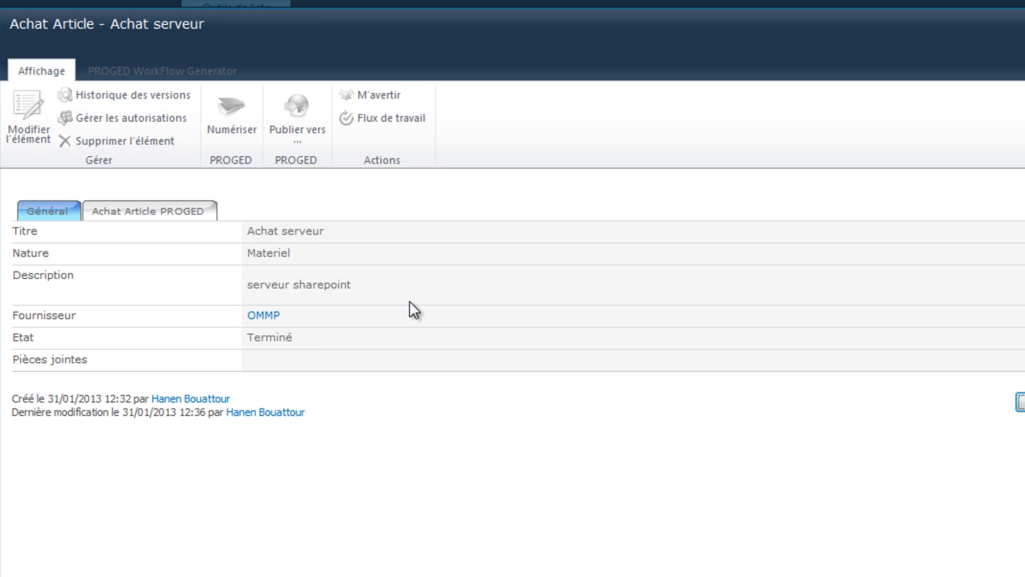
click(192, 215)
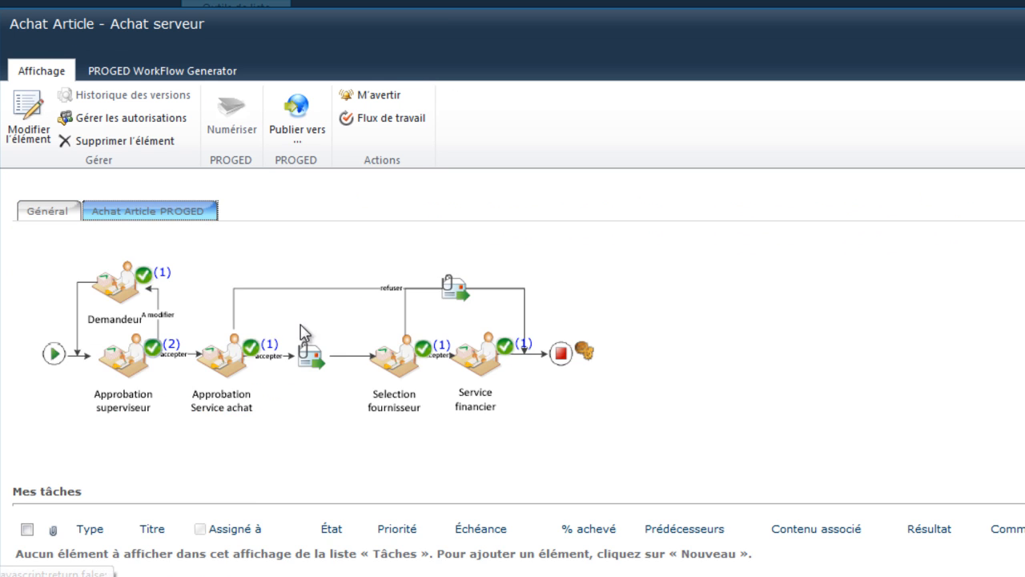
scroll(355, 373, down, 4)
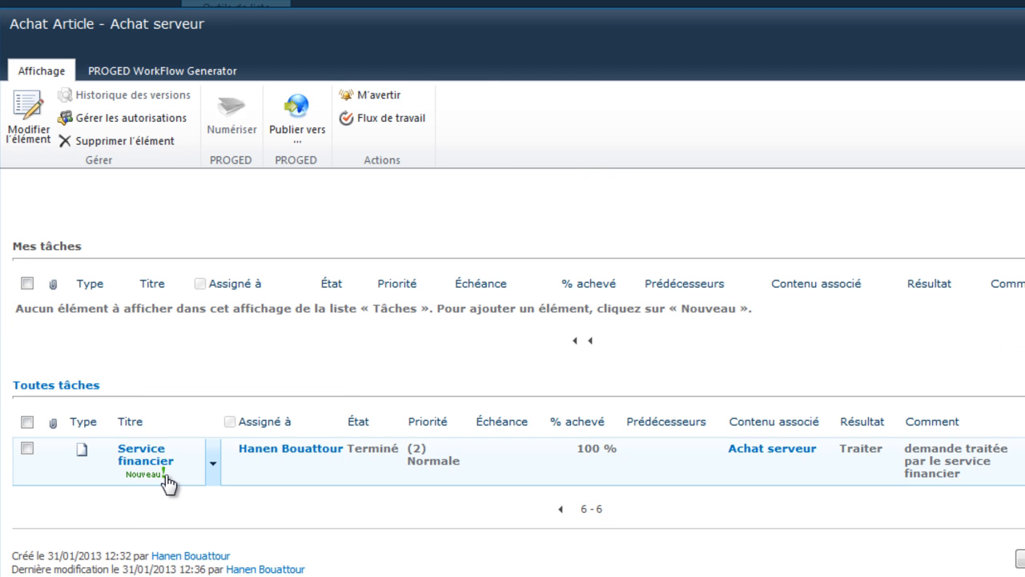